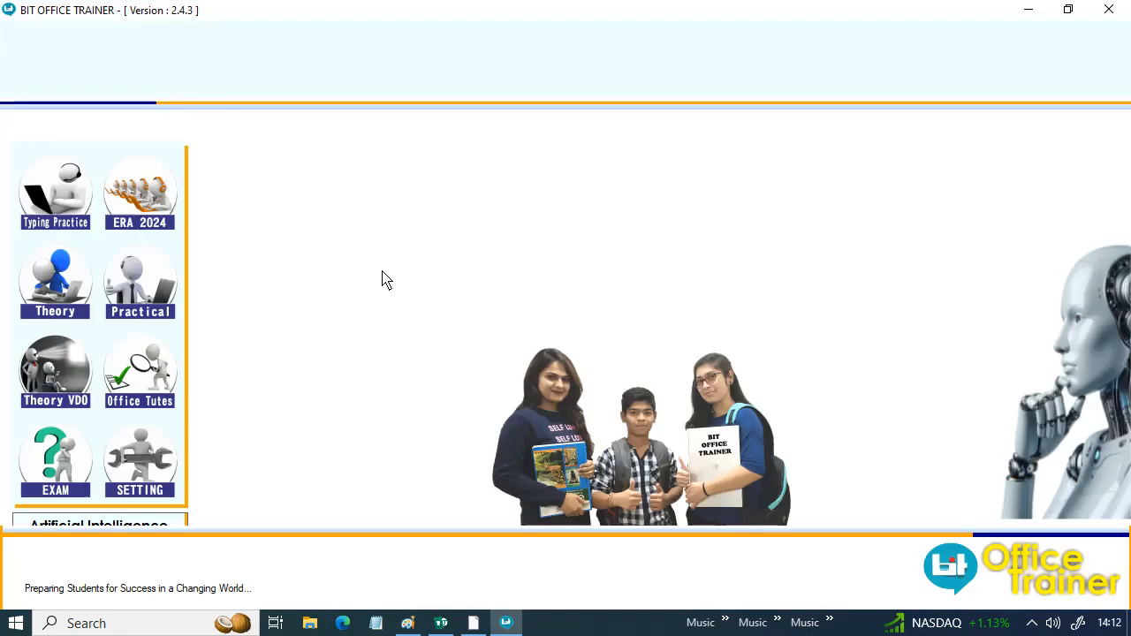
- Open the Excel practical exercises and start question 100
left_click(142, 285)
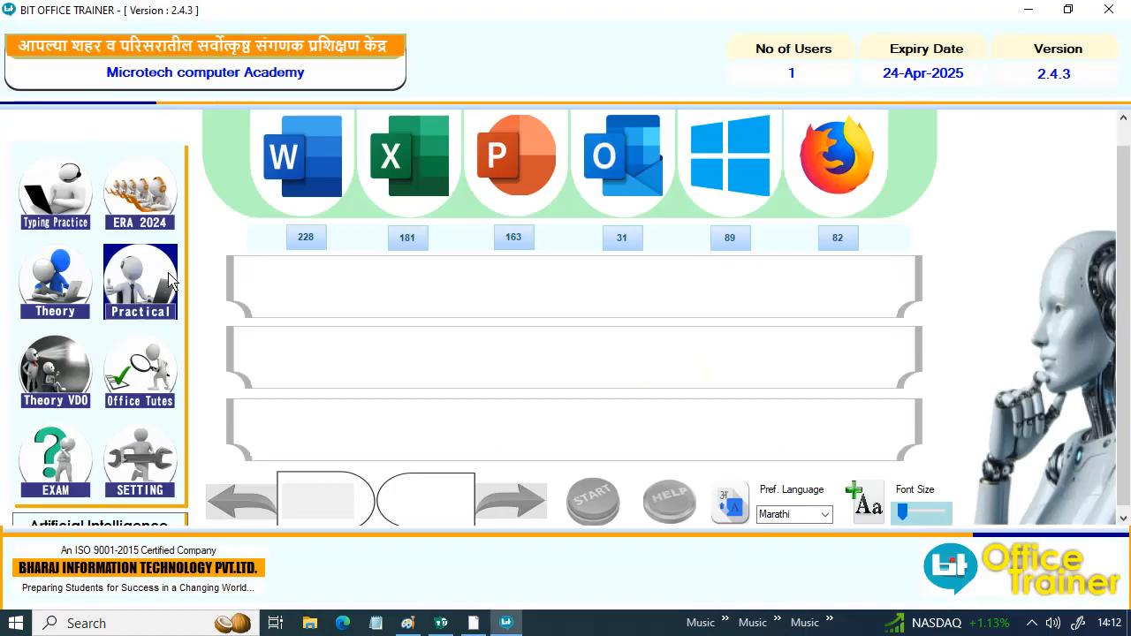
left_click(412, 175)
double_click(301, 514)
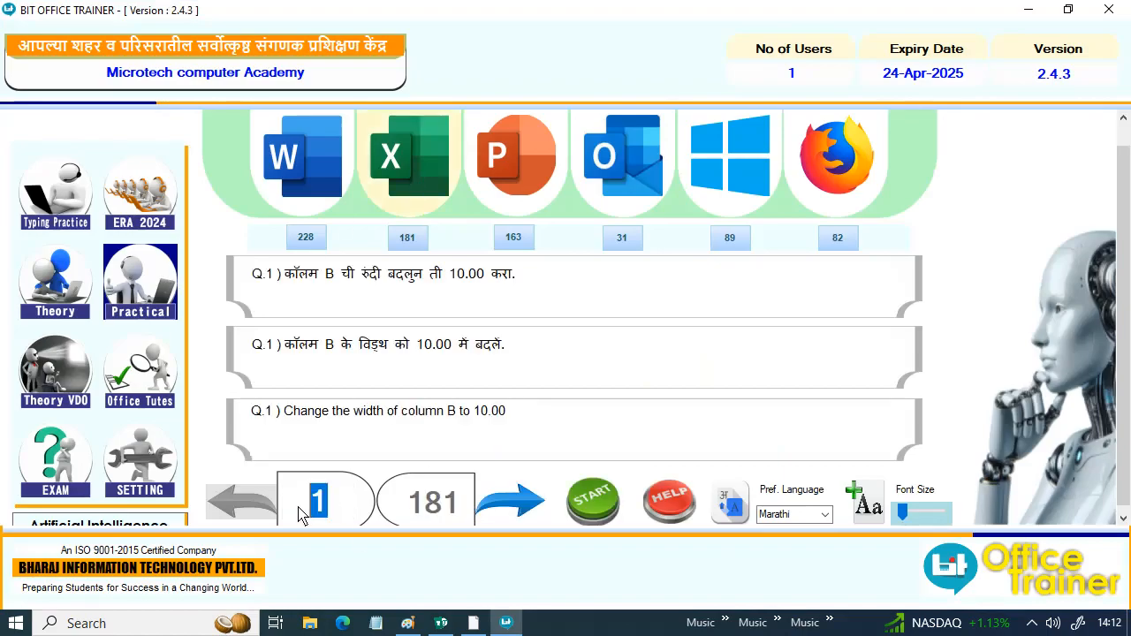
type("100")
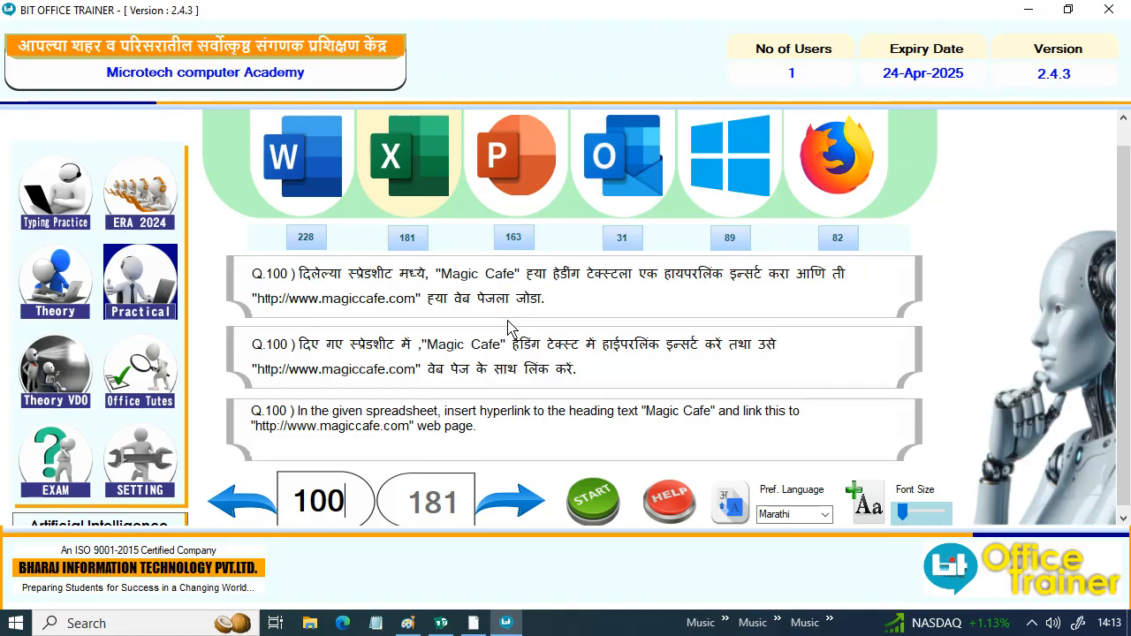
left_click(607, 512)
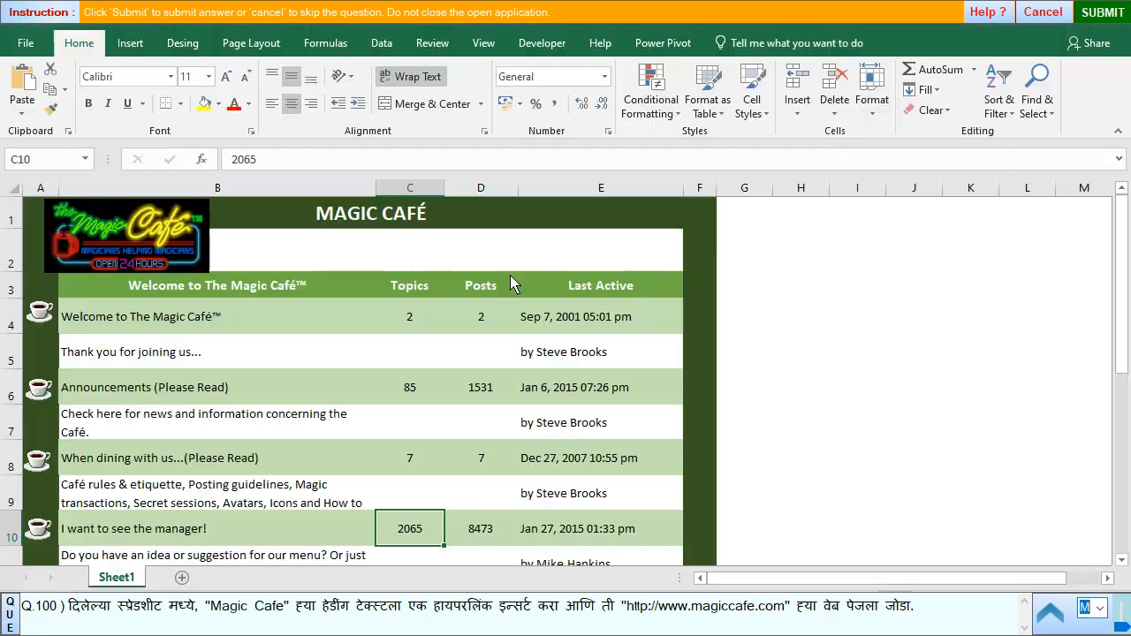
left_click(335, 225)
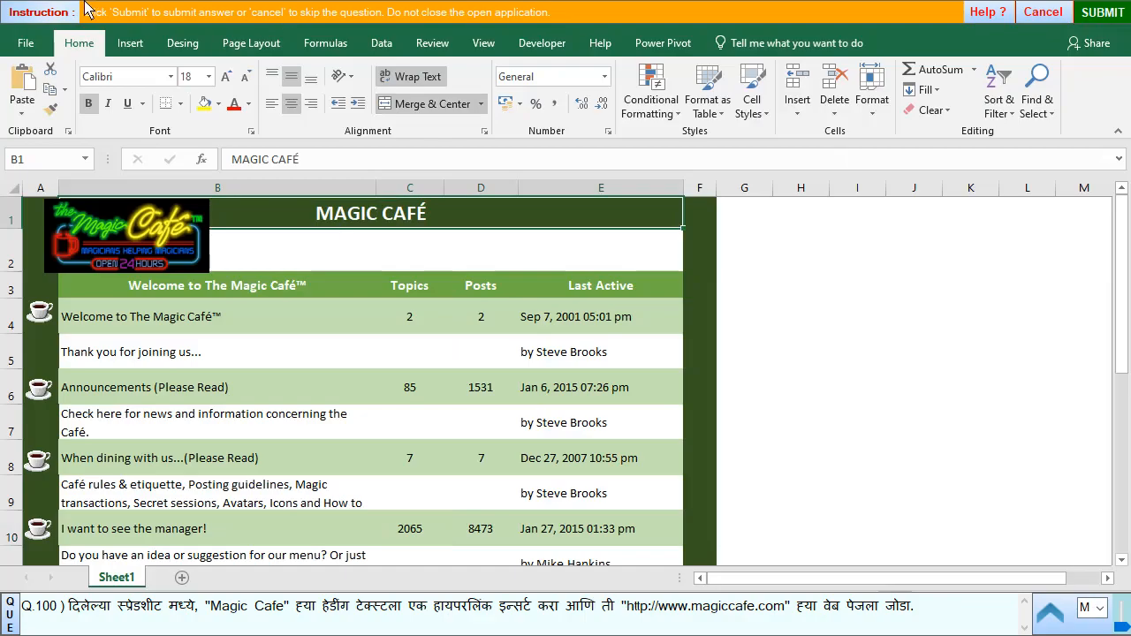
left_click(130, 43)
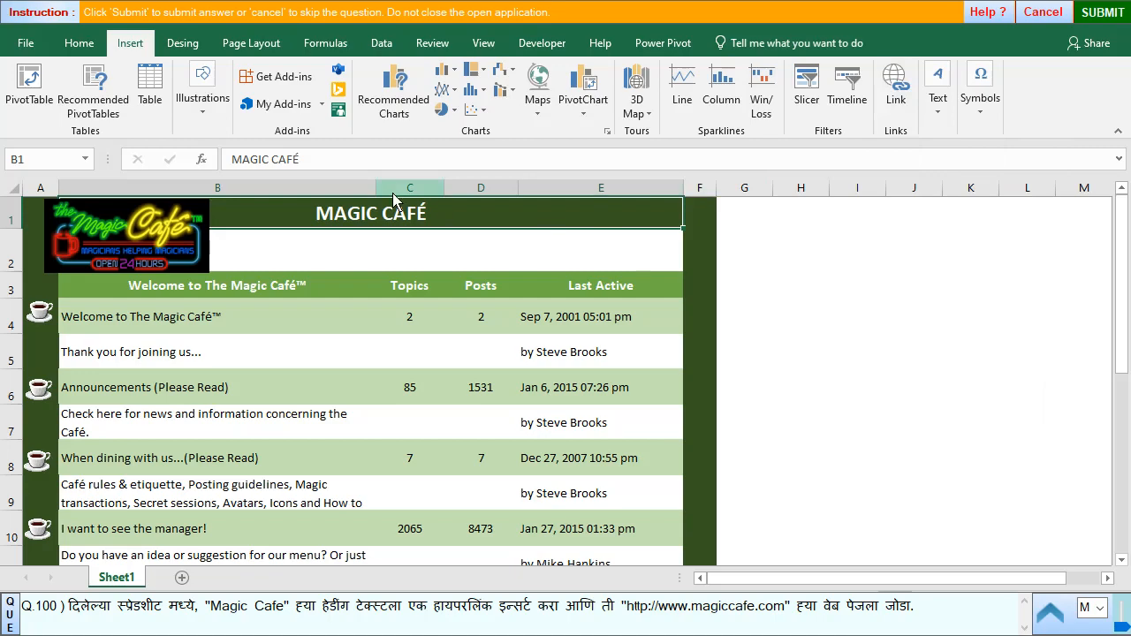
right_click(369, 221)
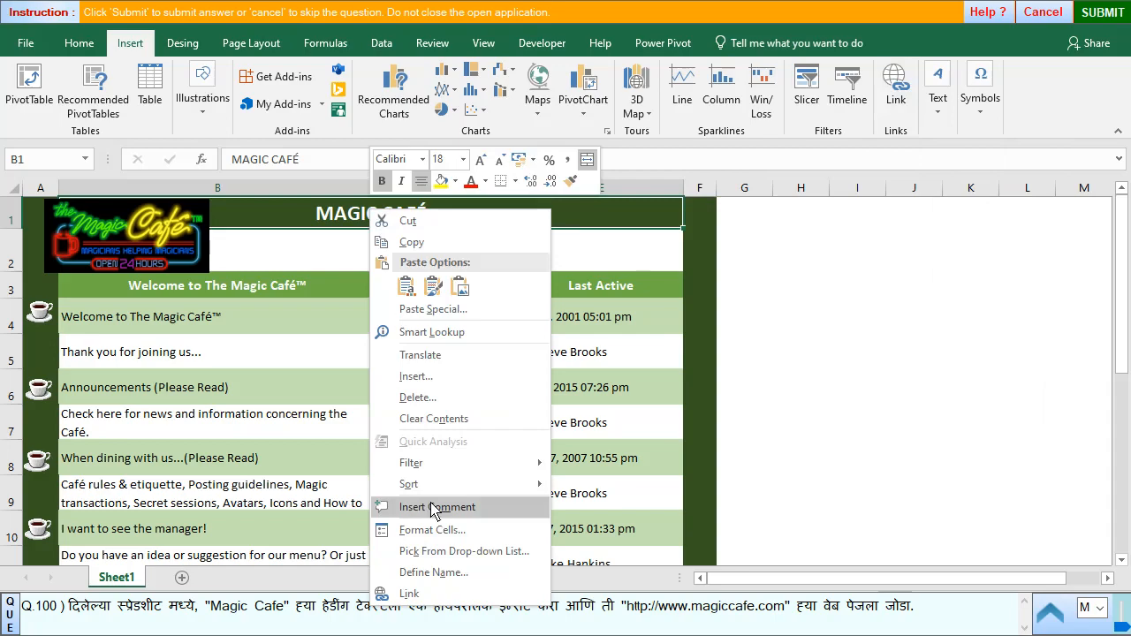
left_click(409, 594)
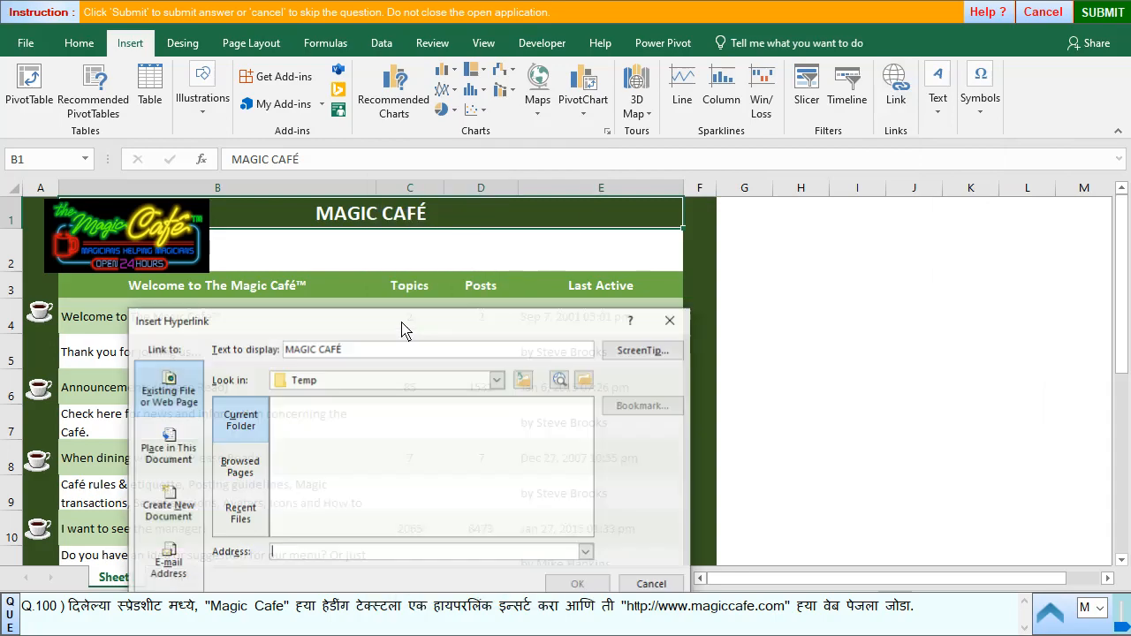
left_click(295, 553)
type("www")
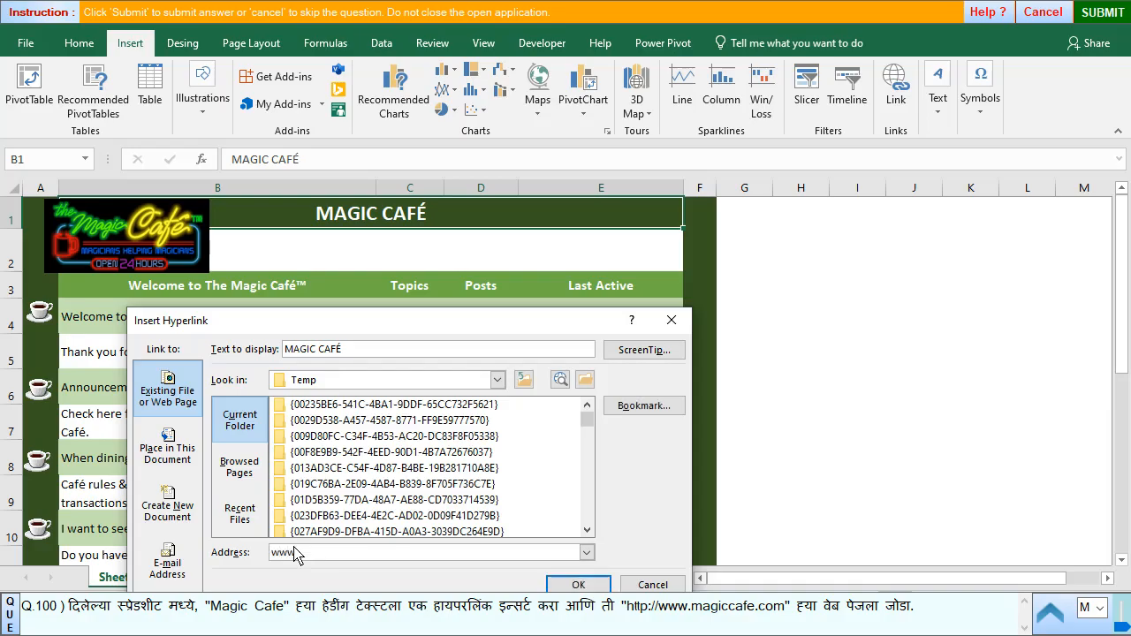
type(".magiccafe.com")
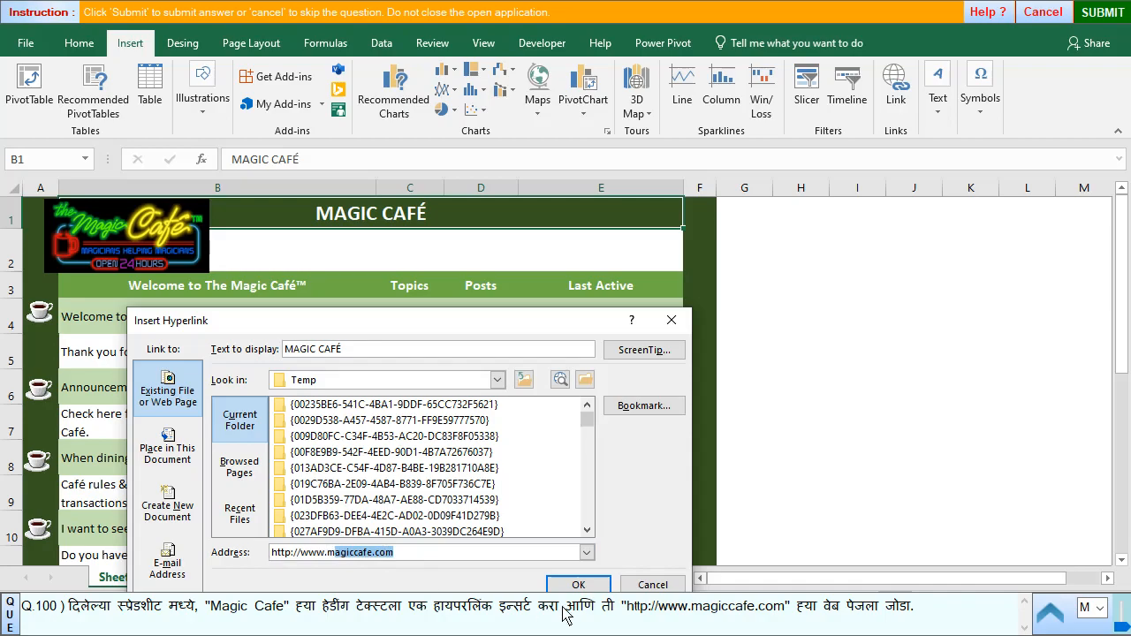
left_click(578, 585)
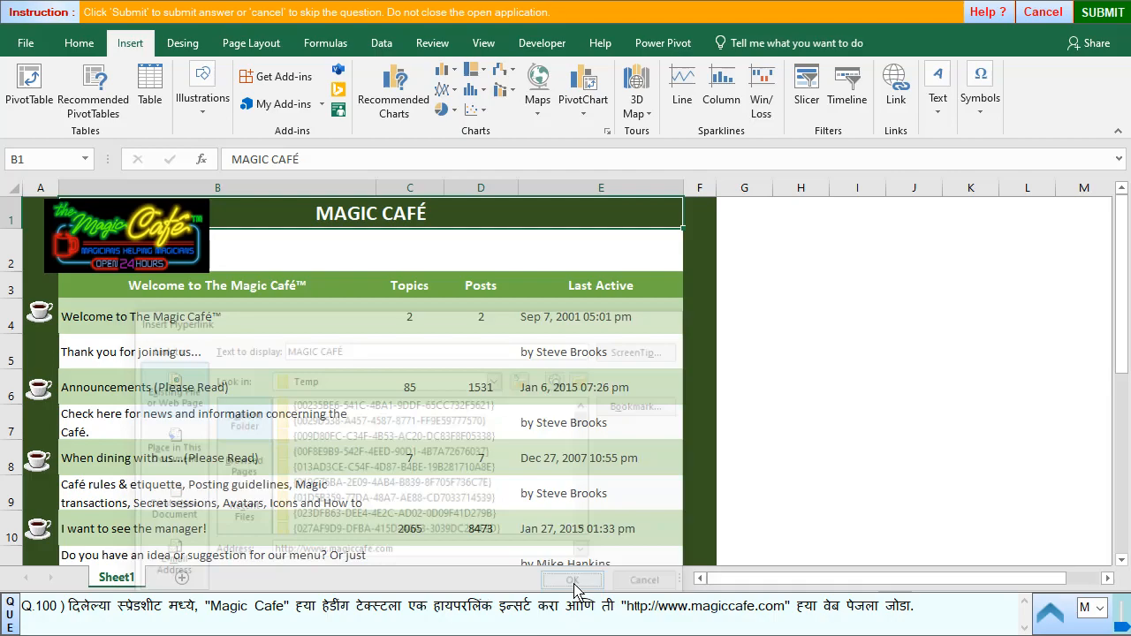
- Submit the hyperlink answer and start question 101
left_click(1101, 11)
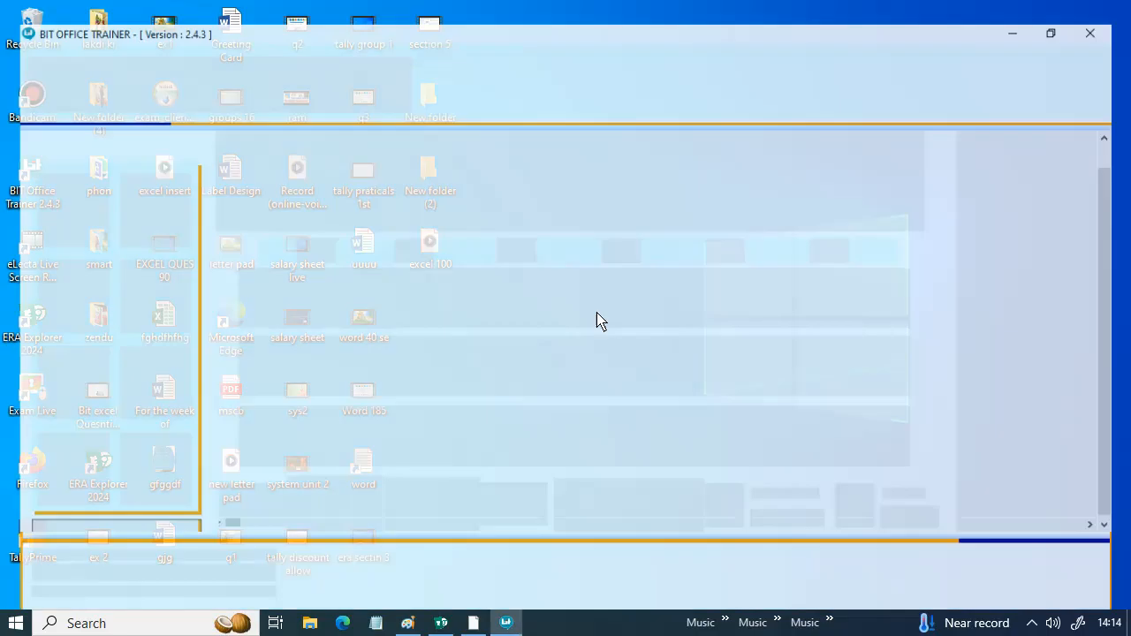
left_click(565, 348)
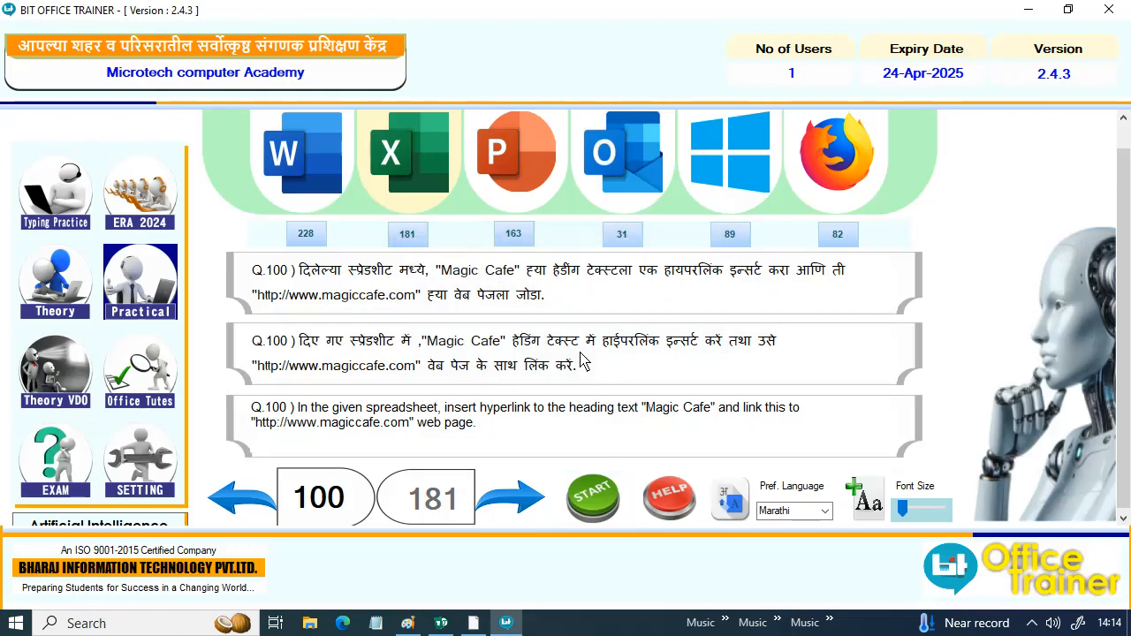
left_click(533, 510)
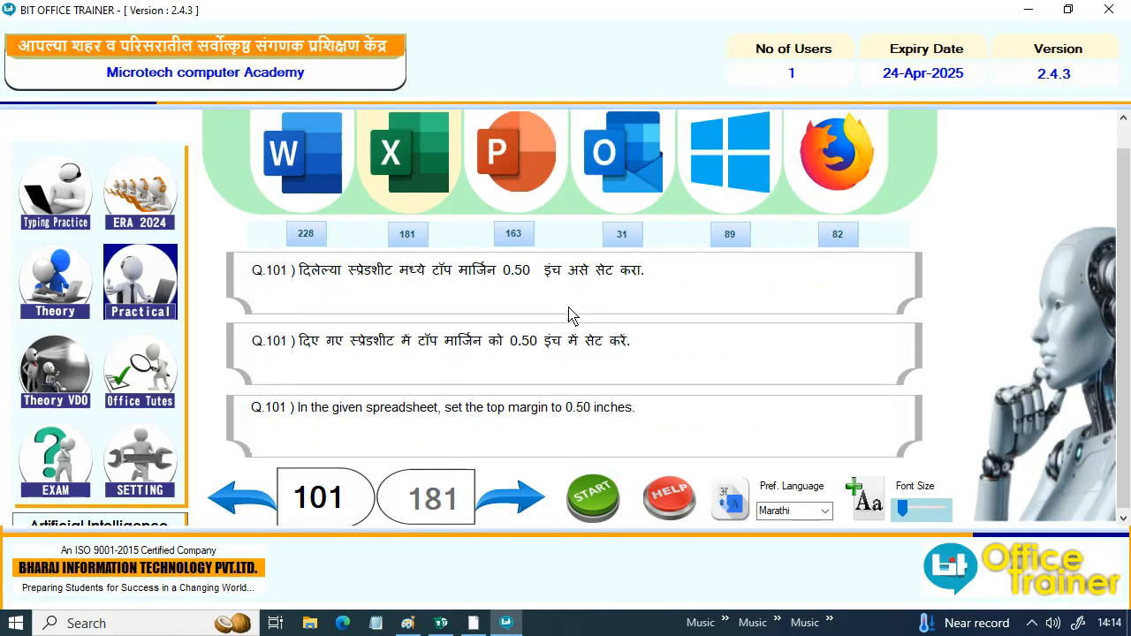
left_click(578, 495)
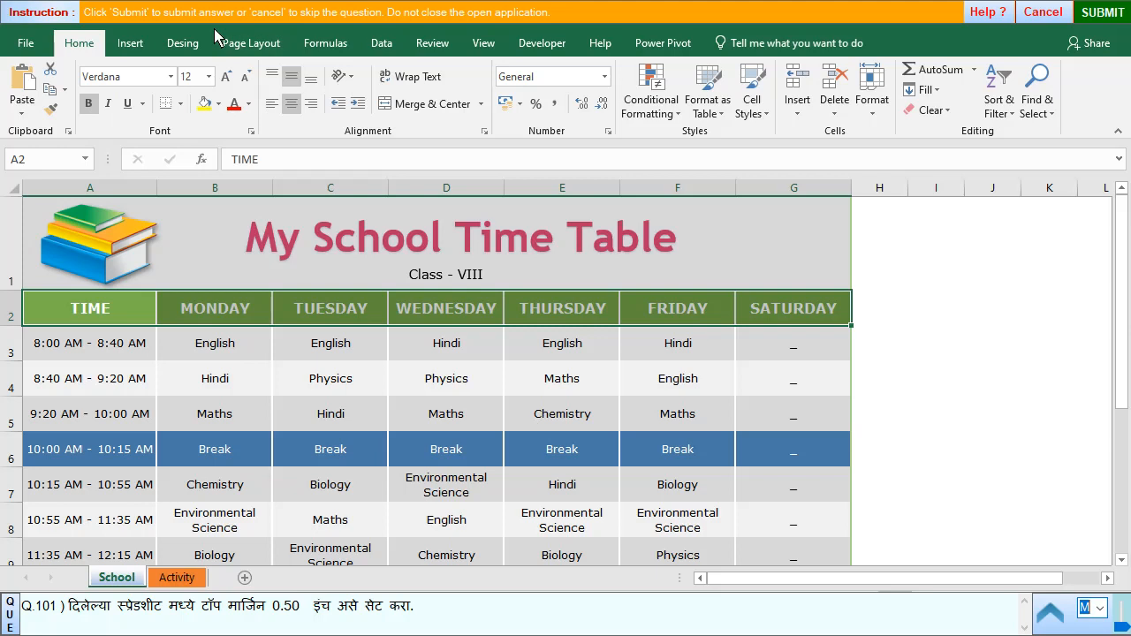
- Set a custom top page margin of 0.50 for the School time table sheet
left_click(253, 46)
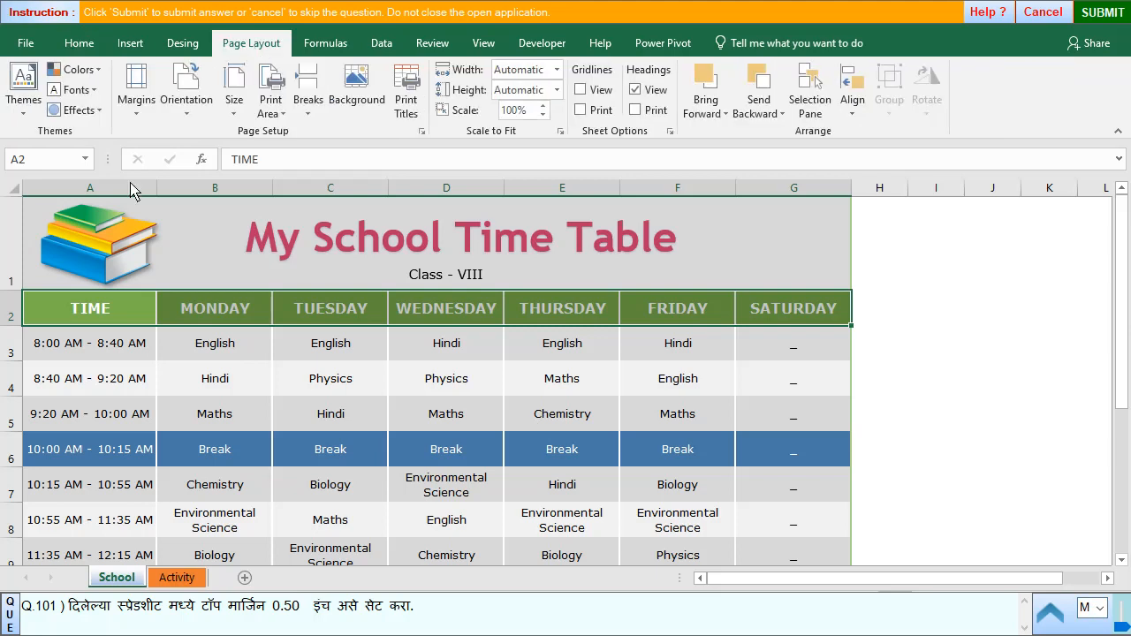
left_click(135, 99)
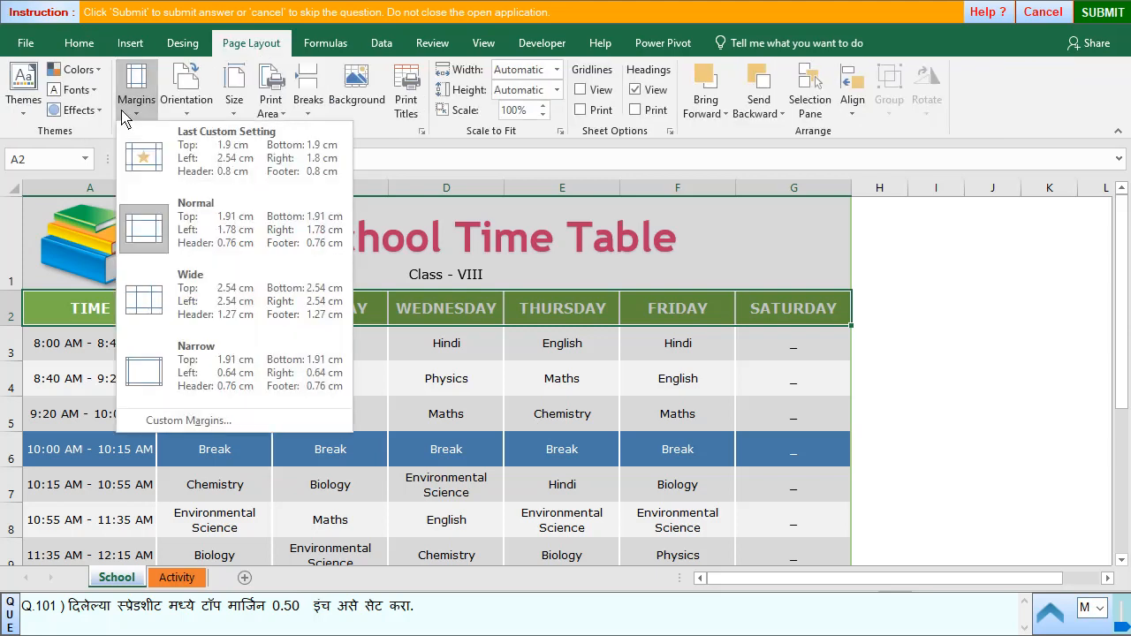
left_click(190, 419)
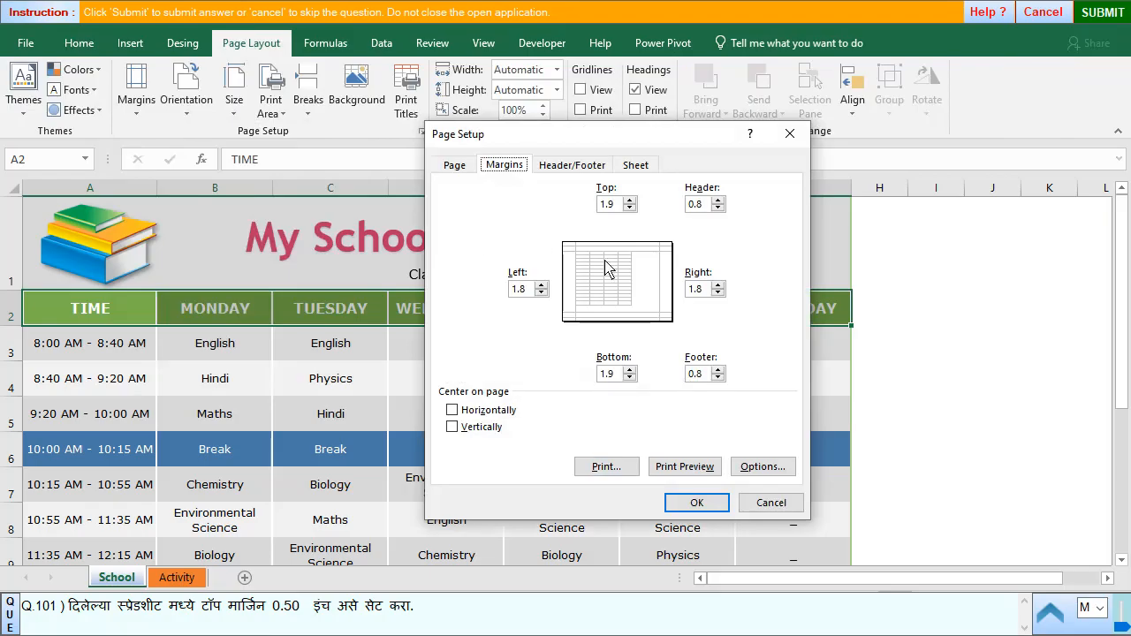
double_click(607, 204)
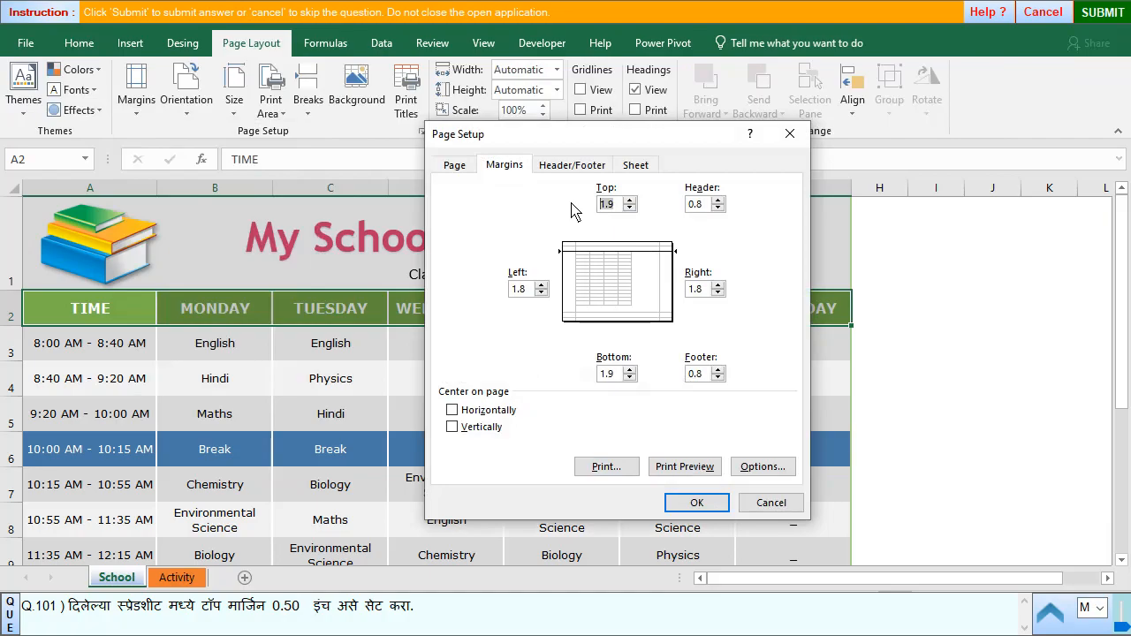
key("BackSpace")
left_click(697, 501)
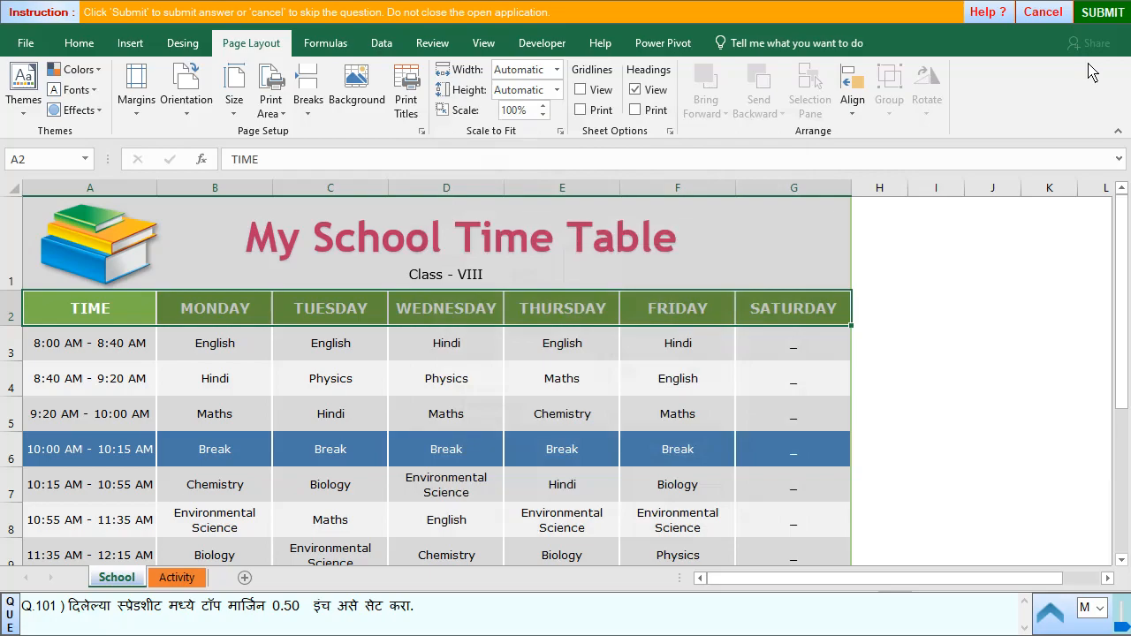
- Submit the top margin answer and start question 102
left_click(1094, 16)
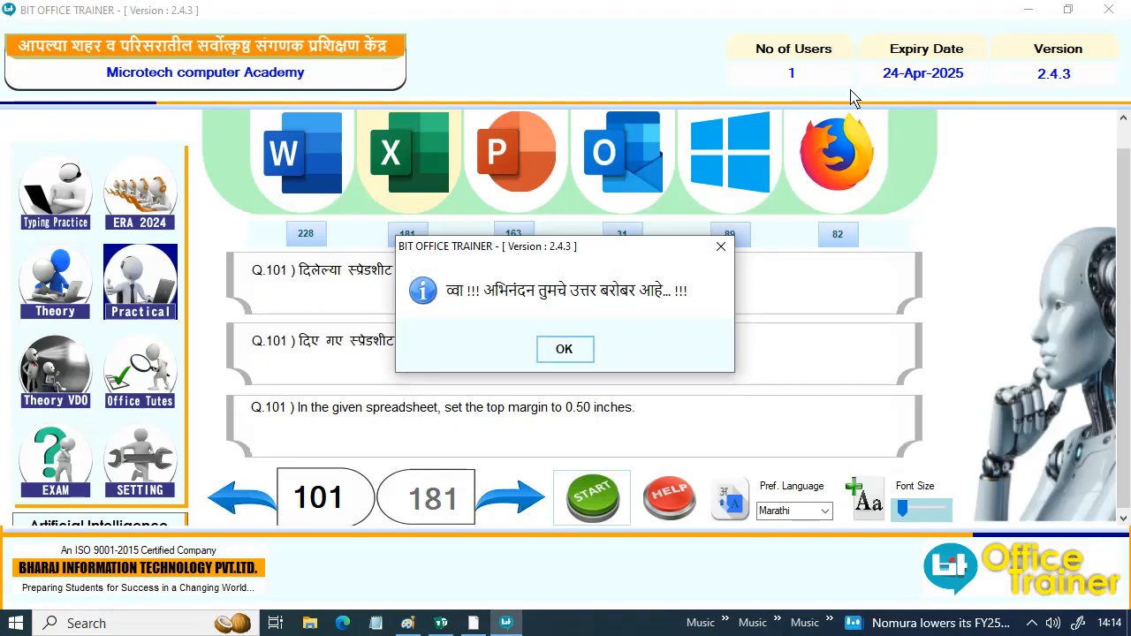
left_click(570, 351)
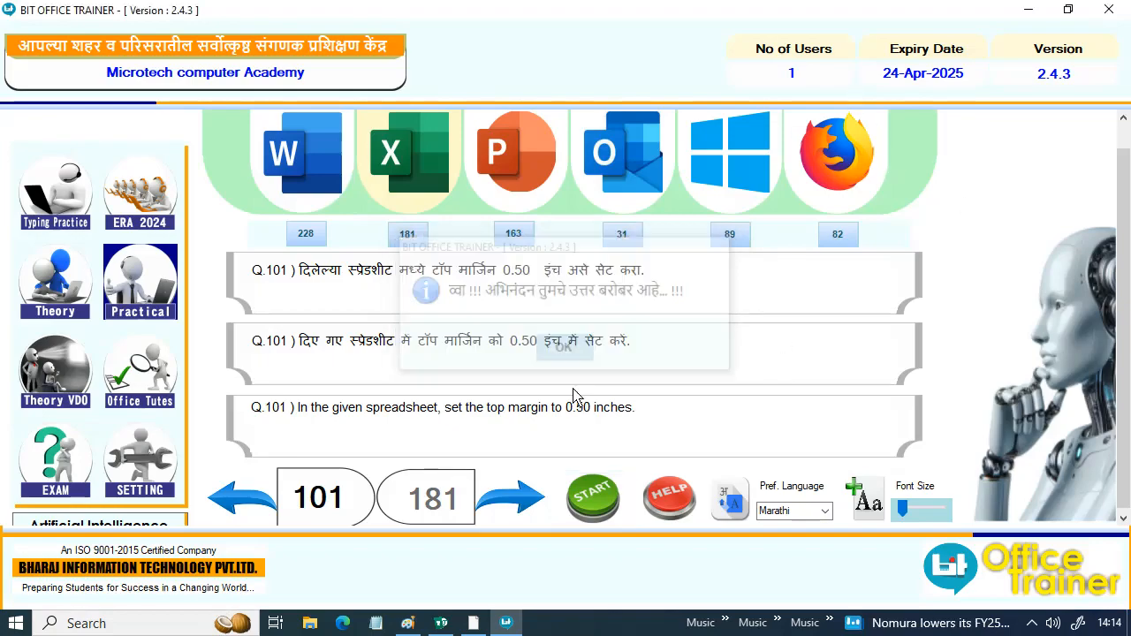
left_click(499, 501)
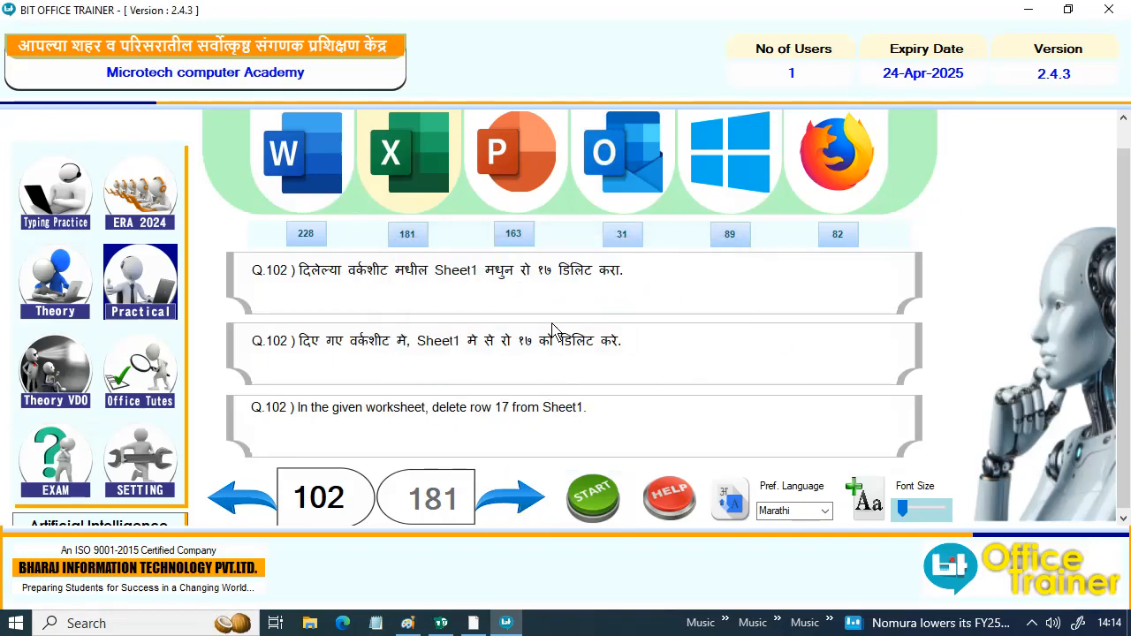
left_click(587, 495)
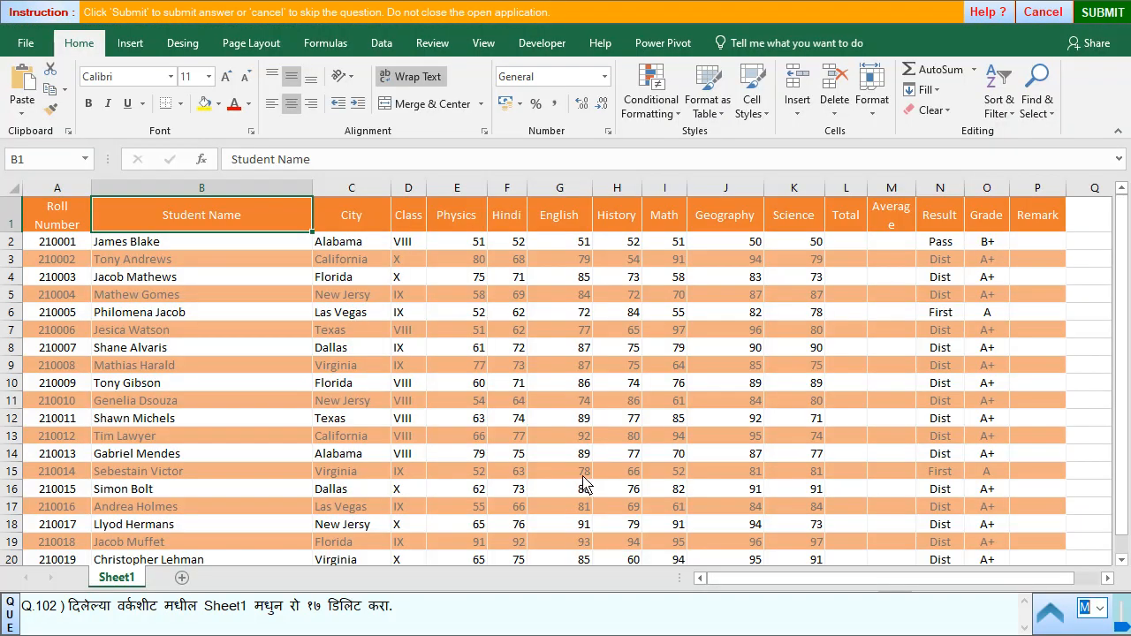
- Delete row 17 from the student marks table on Sheet1
left_click(14, 508)
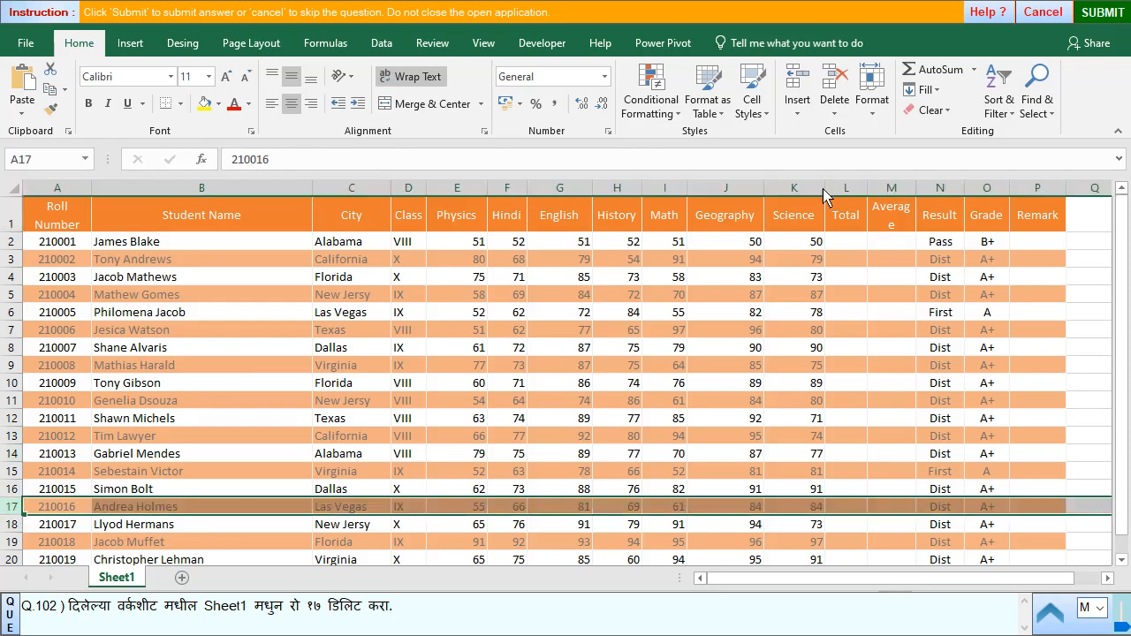
left_click(835, 106)
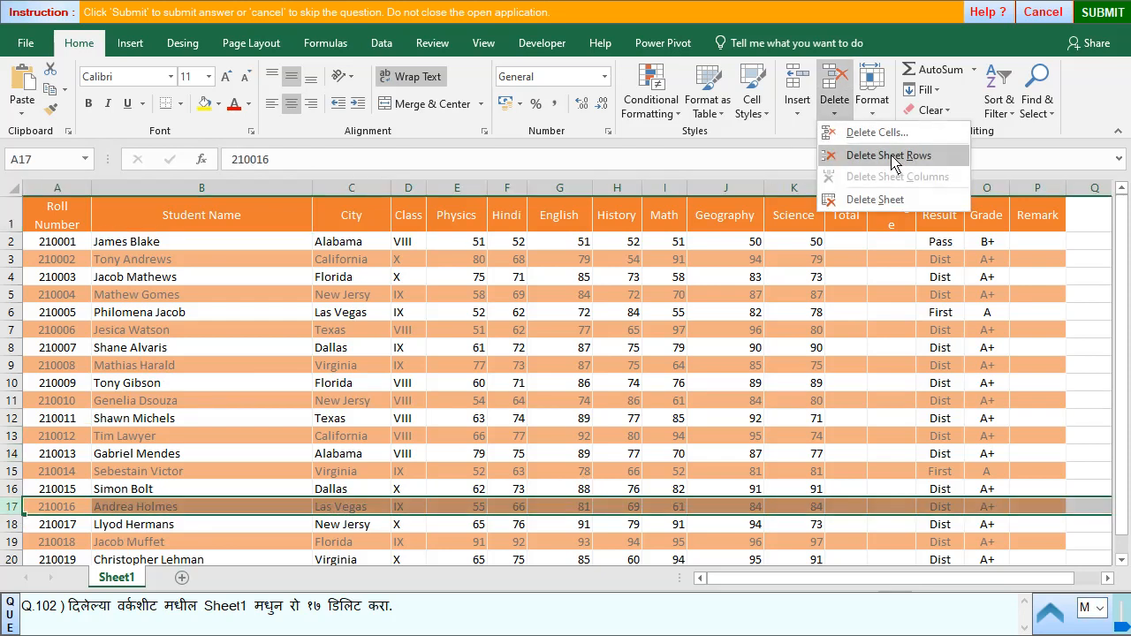
left_click(891, 158)
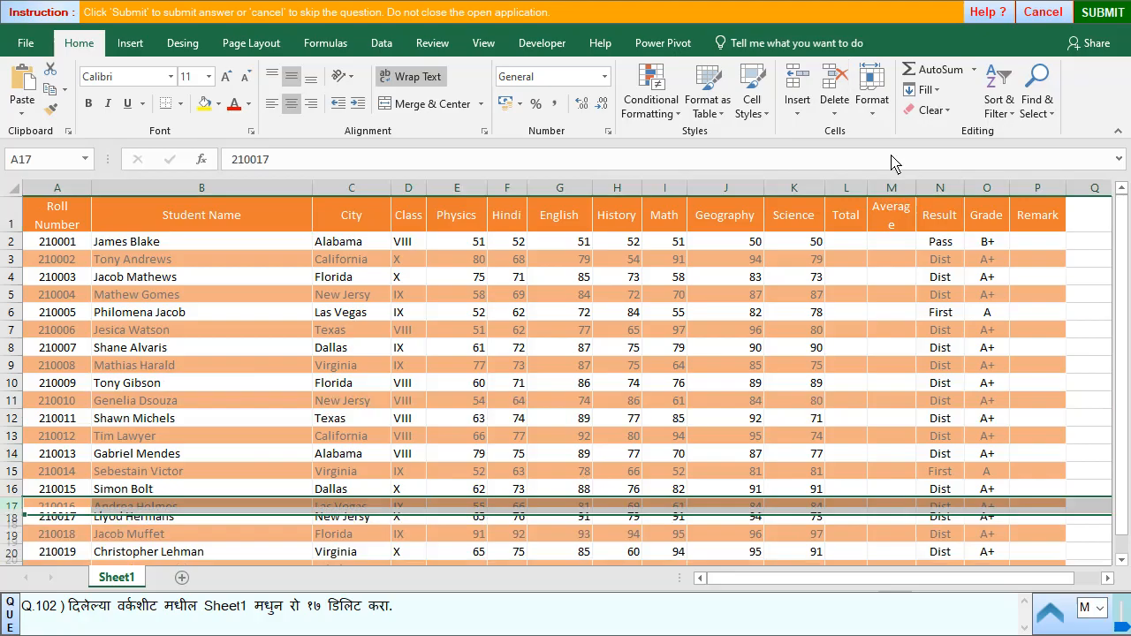
- Submit the row deletion answer and start question 103
left_click(1105, 12)
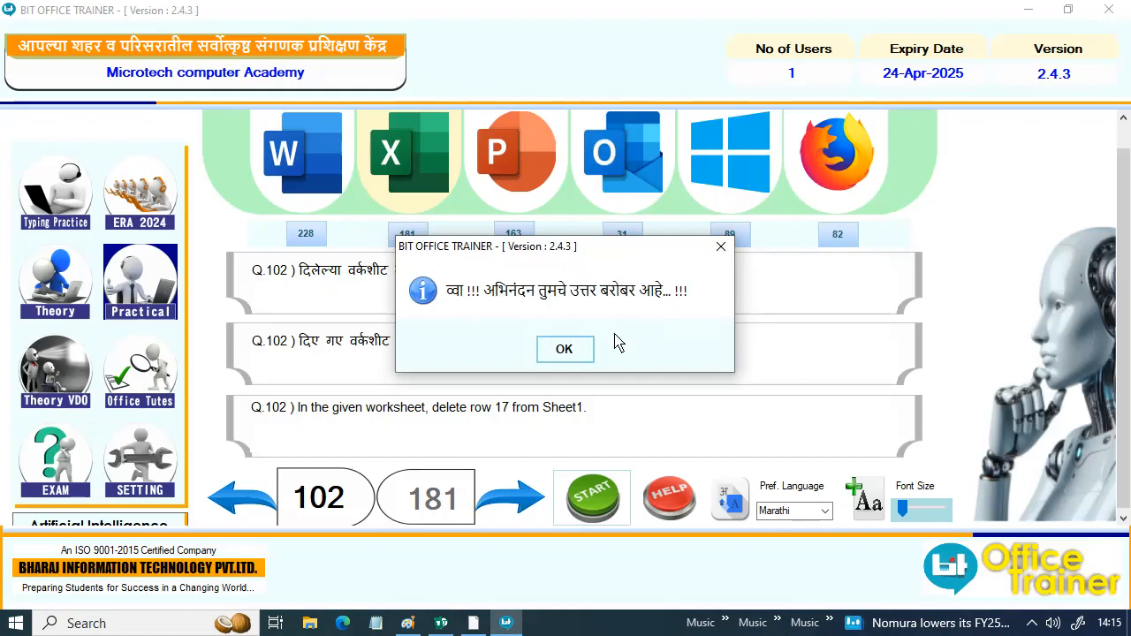
left_click(566, 350)
left_click(510, 498)
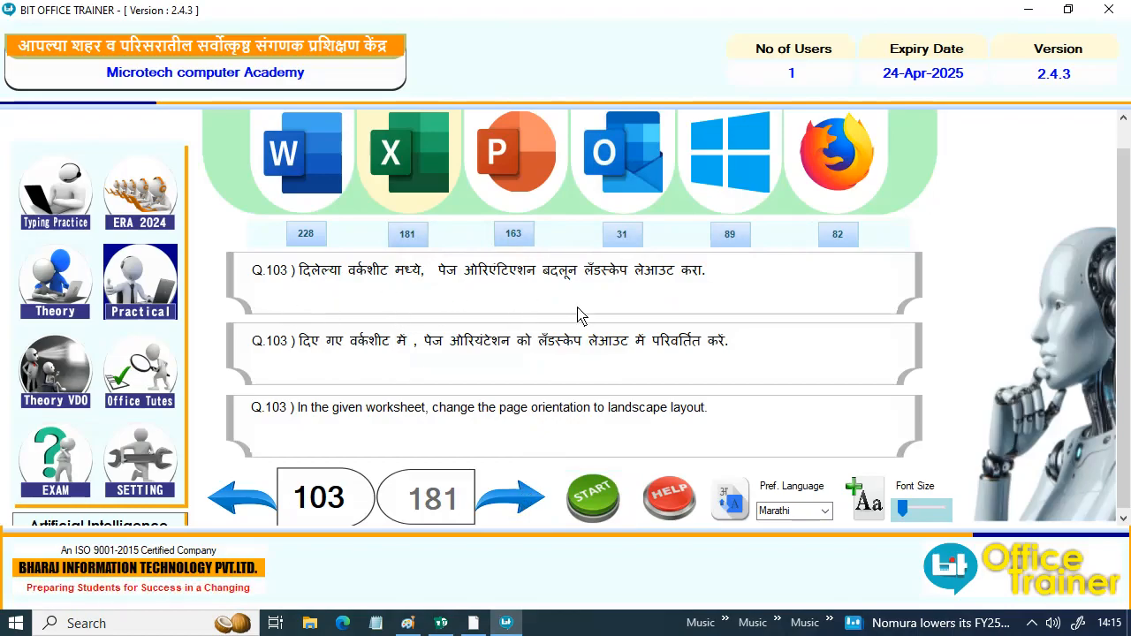
left_click(592, 499)
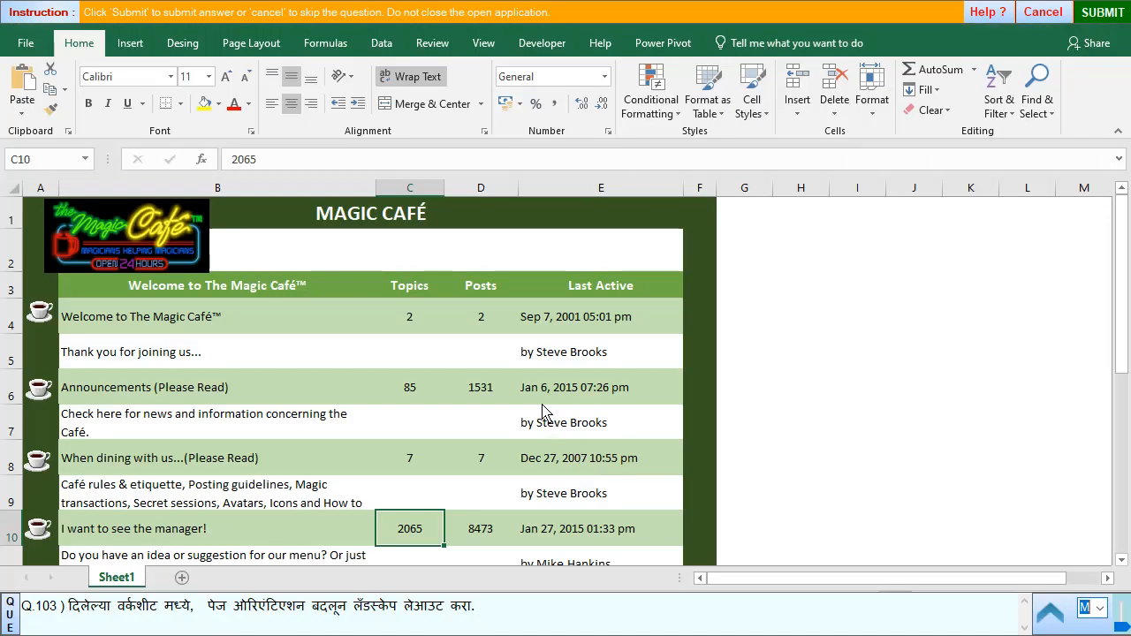
- Change the page orientation of the Magic Café worksheet to Landscape
left_click(237, 48)
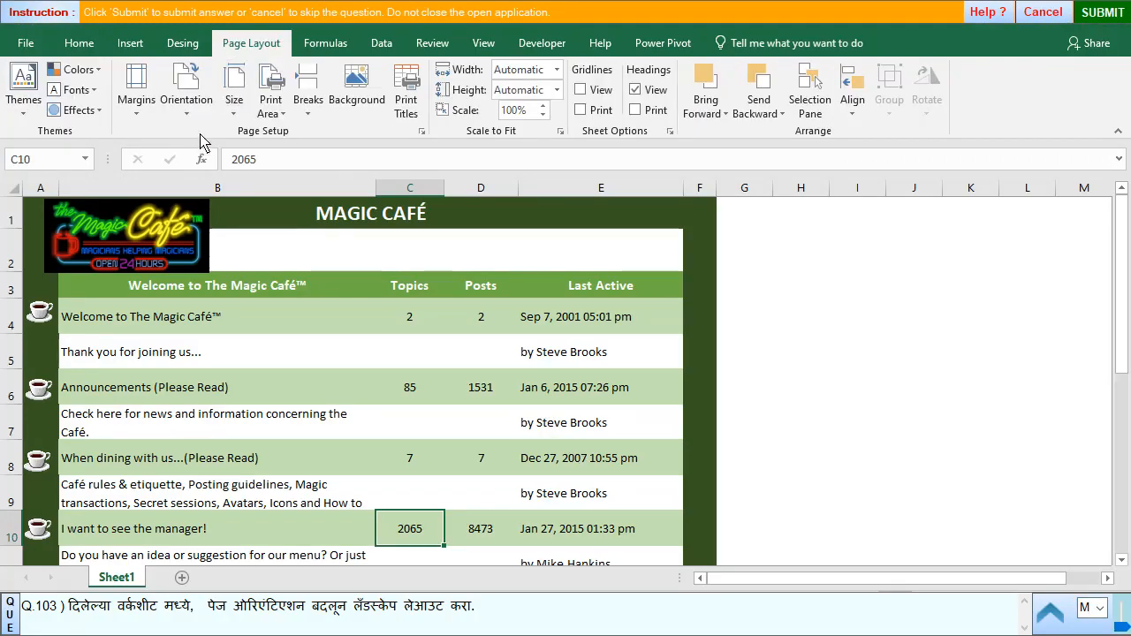
left_click(186, 93)
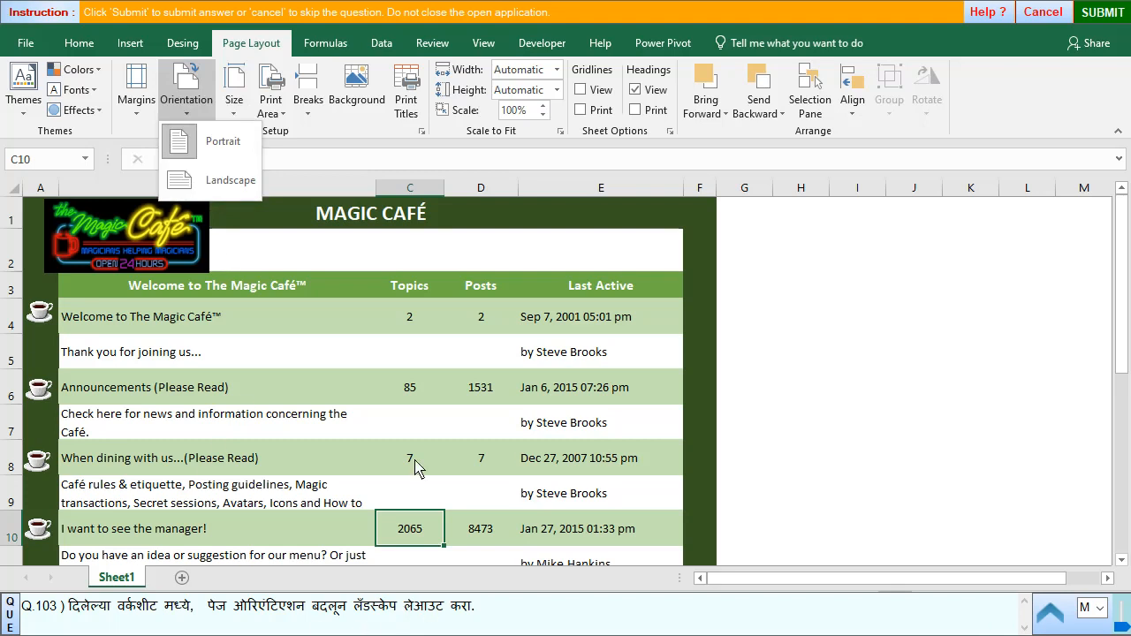
left_click(202, 184)
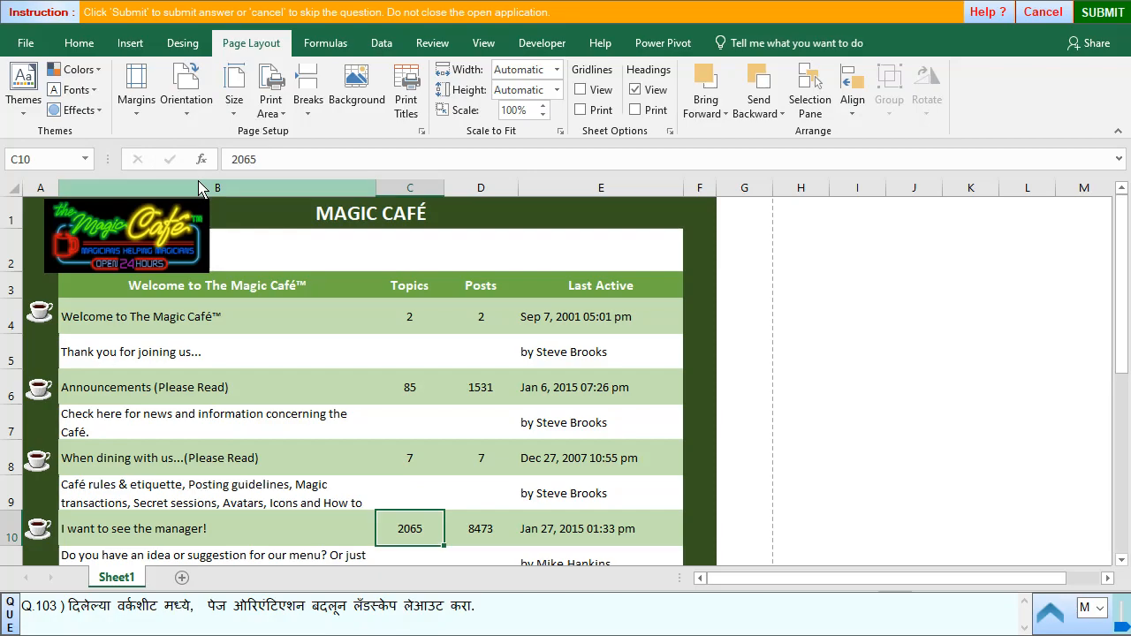
- Submit the page orientation answer and go to question 104
left_click(1102, 13)
left_click(564, 349)
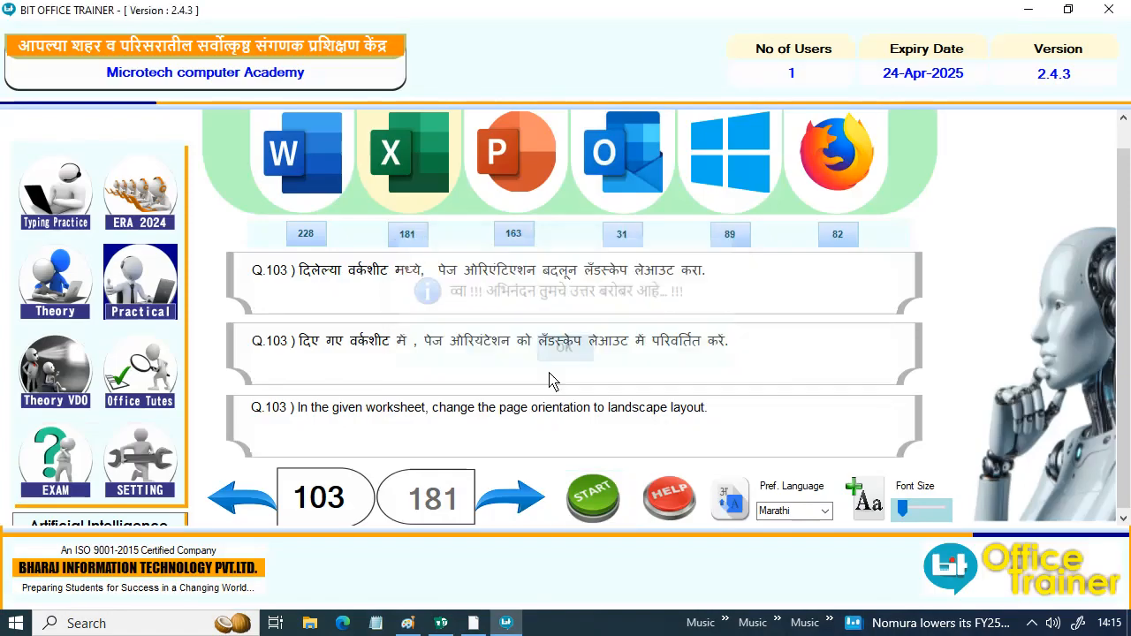
left_click(520, 517)
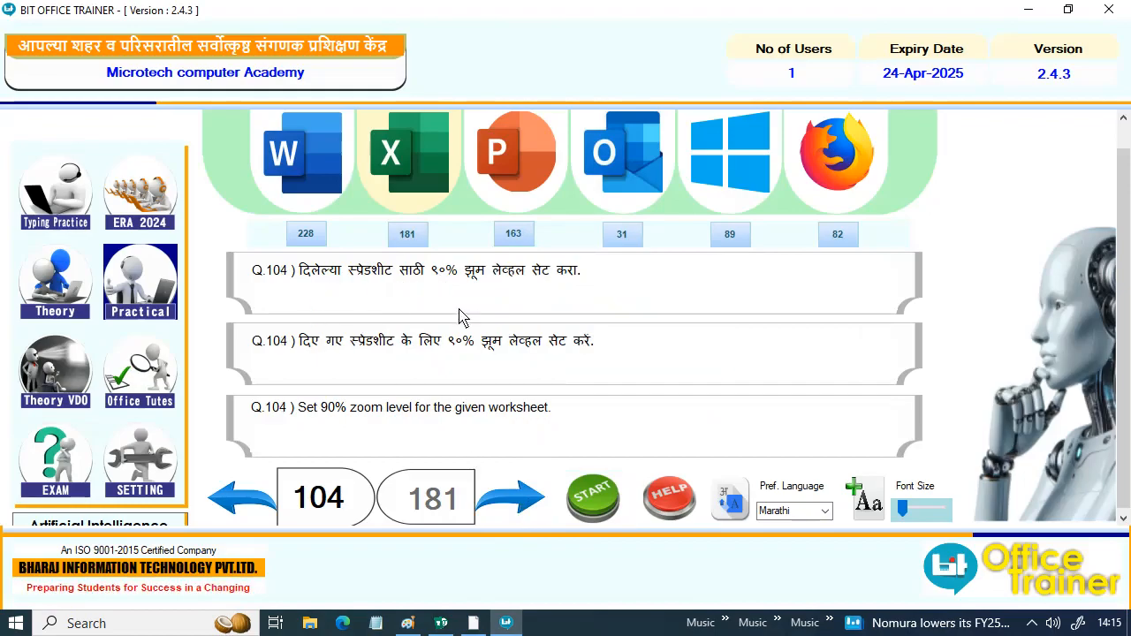
- Start question 104 and set a custom zoom level of 90% for the Global Stationery Center worksheet
left_click(591, 494)
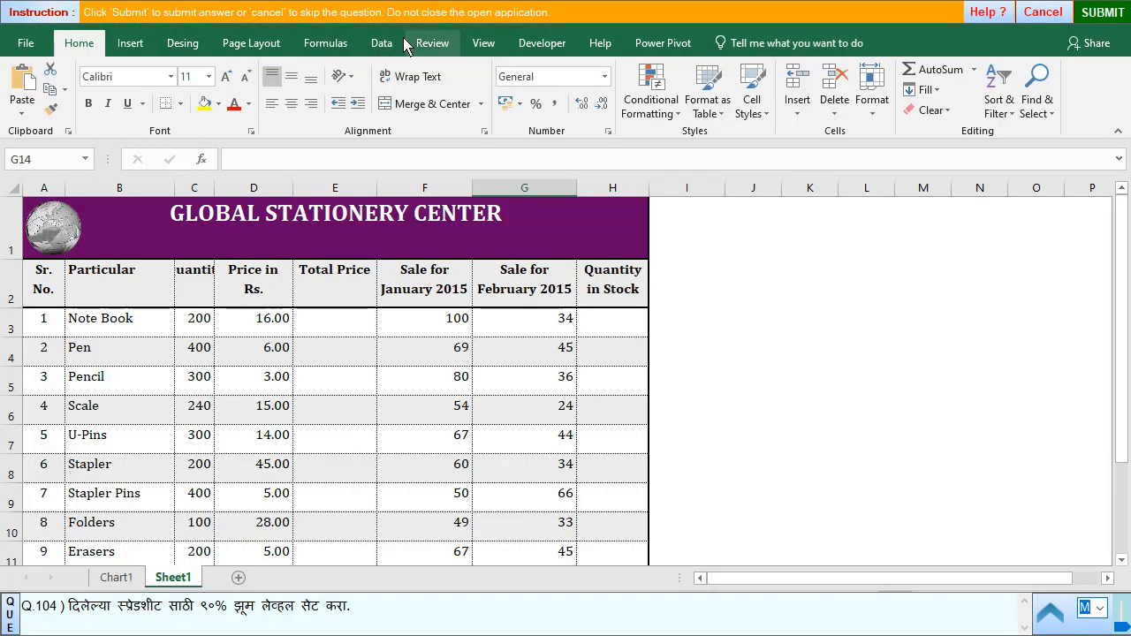
left_click(479, 51)
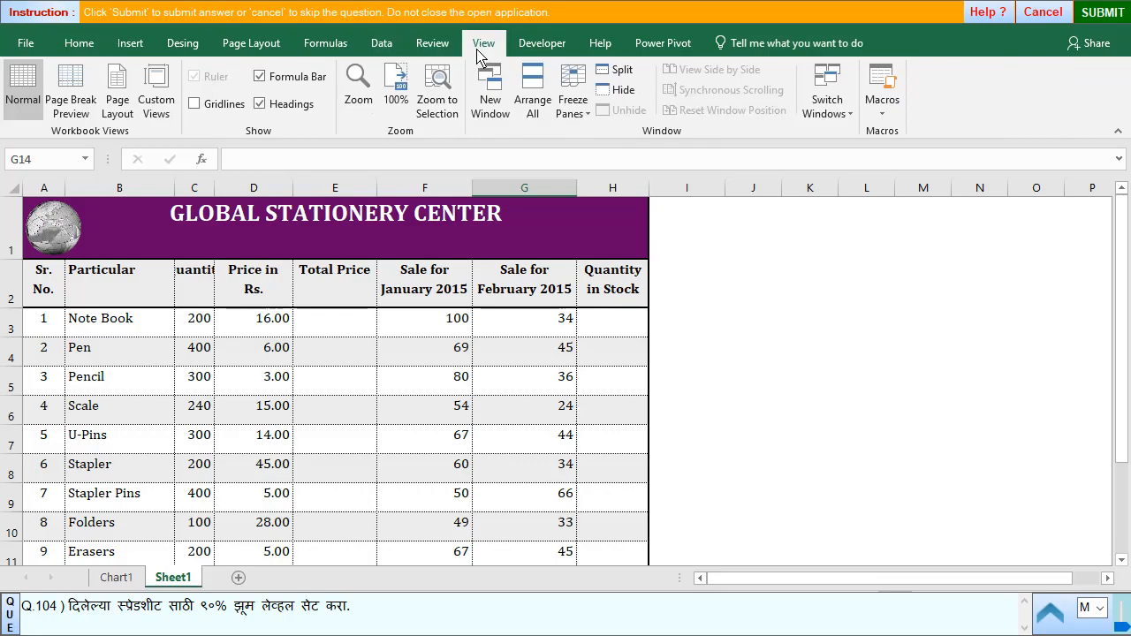
left_click(358, 88)
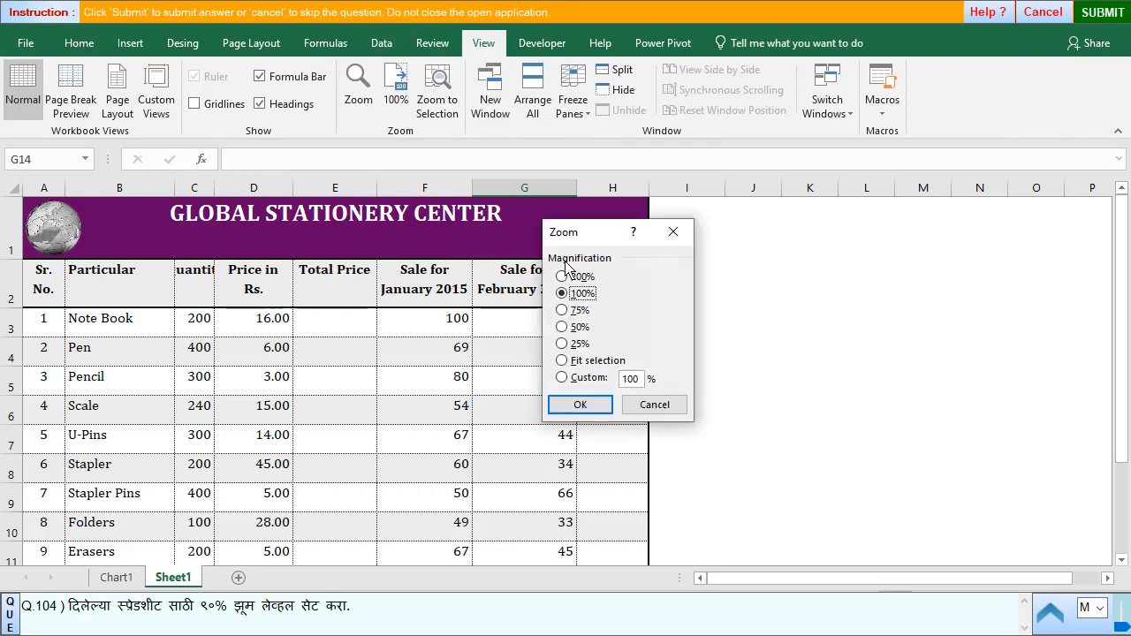
double_click(632, 380)
type("90")
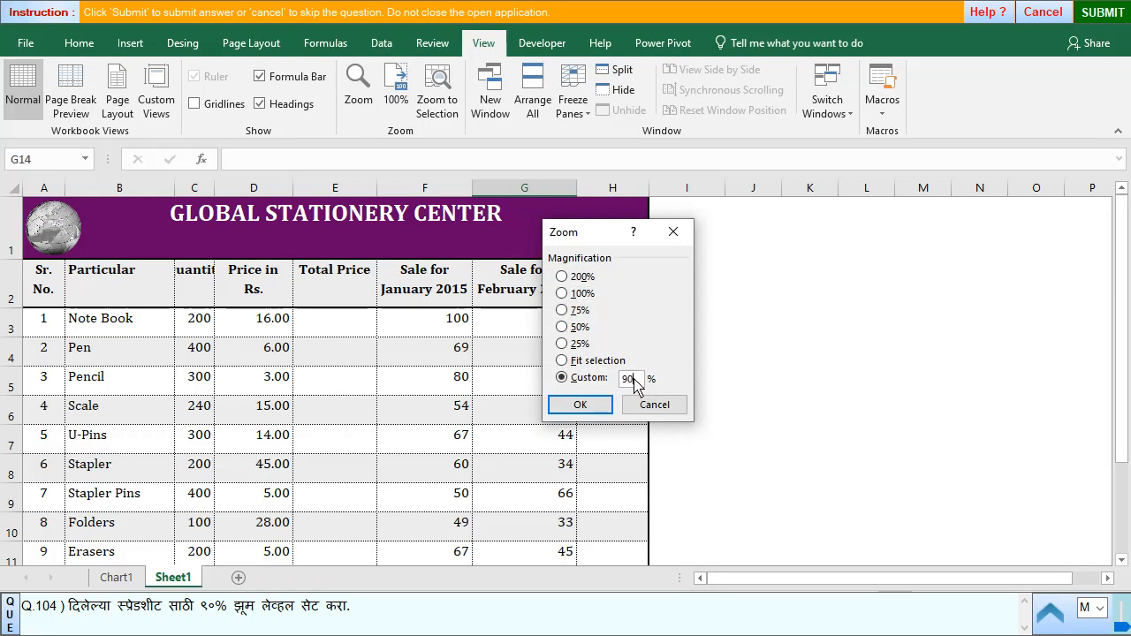
left_click(578, 405)
- Submit the 90% zoom answer and go to question 105
left_click(1126, 11)
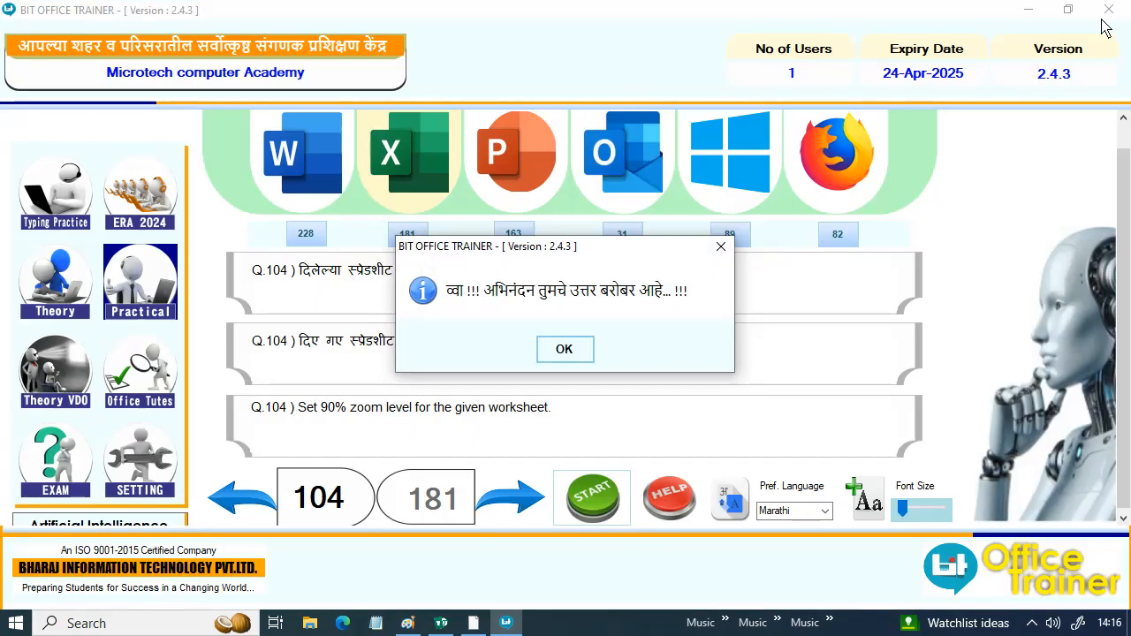
left_click(565, 353)
left_click(521, 511)
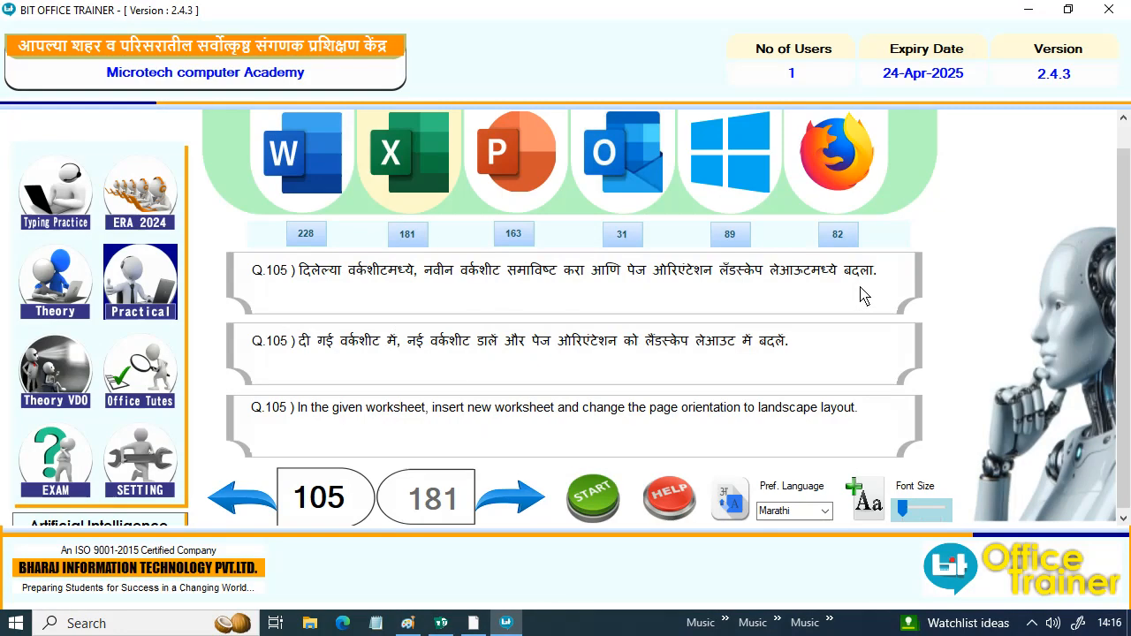
- Start question 105, insert a new worksheet in the Personal Monthly Budget workbook and set its page orientation to Landscape
left_click(607, 500)
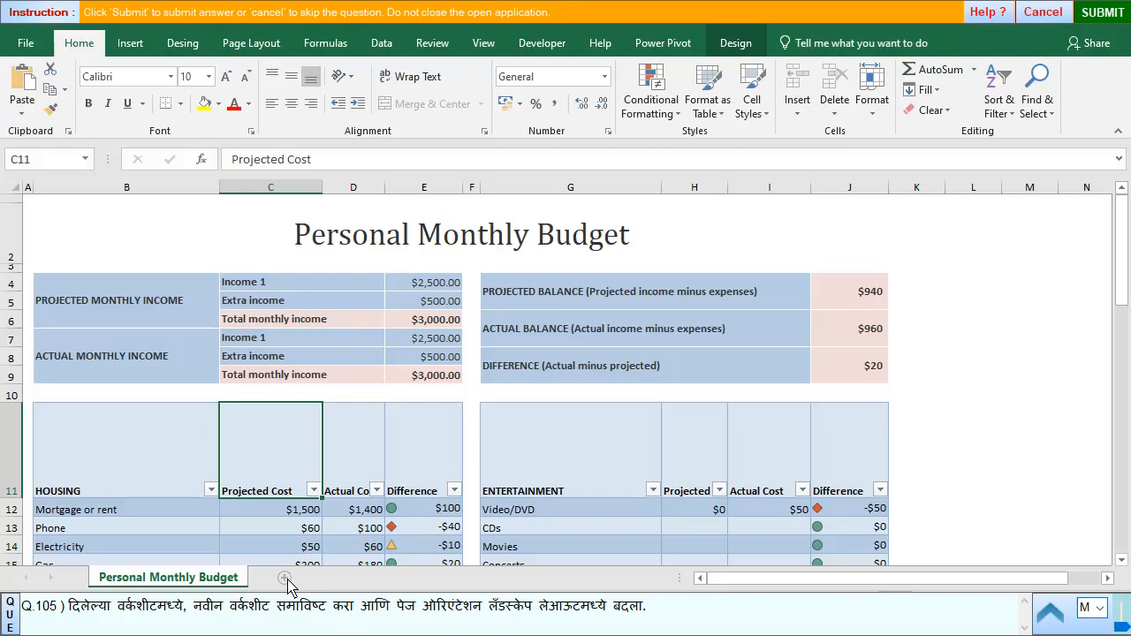
left_click(285, 579)
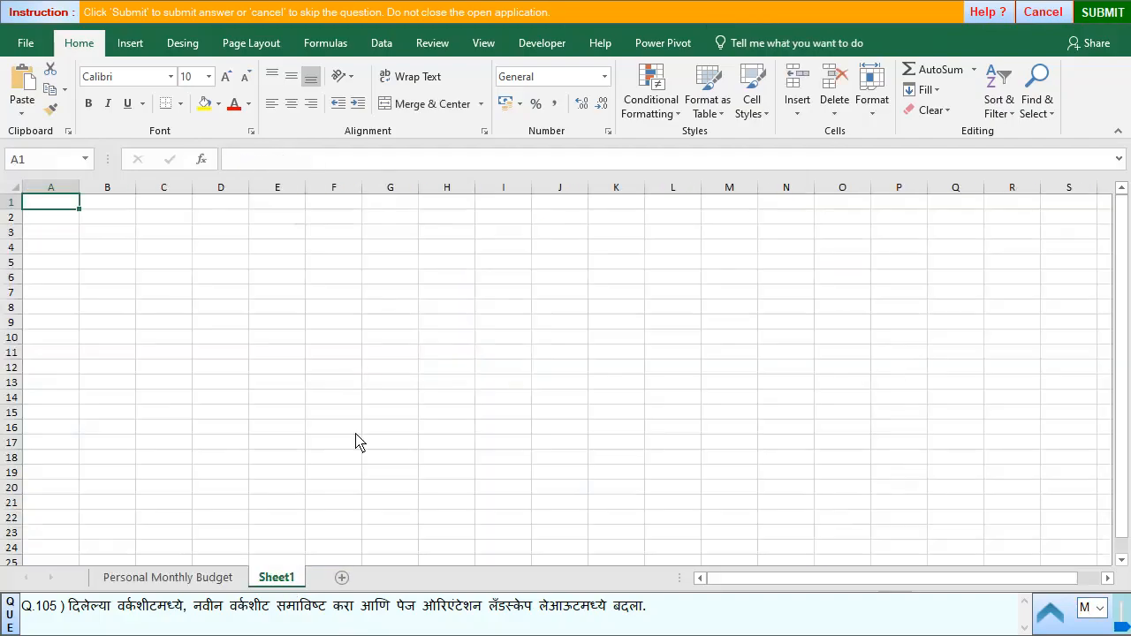
left_click(249, 44)
left_click(179, 113)
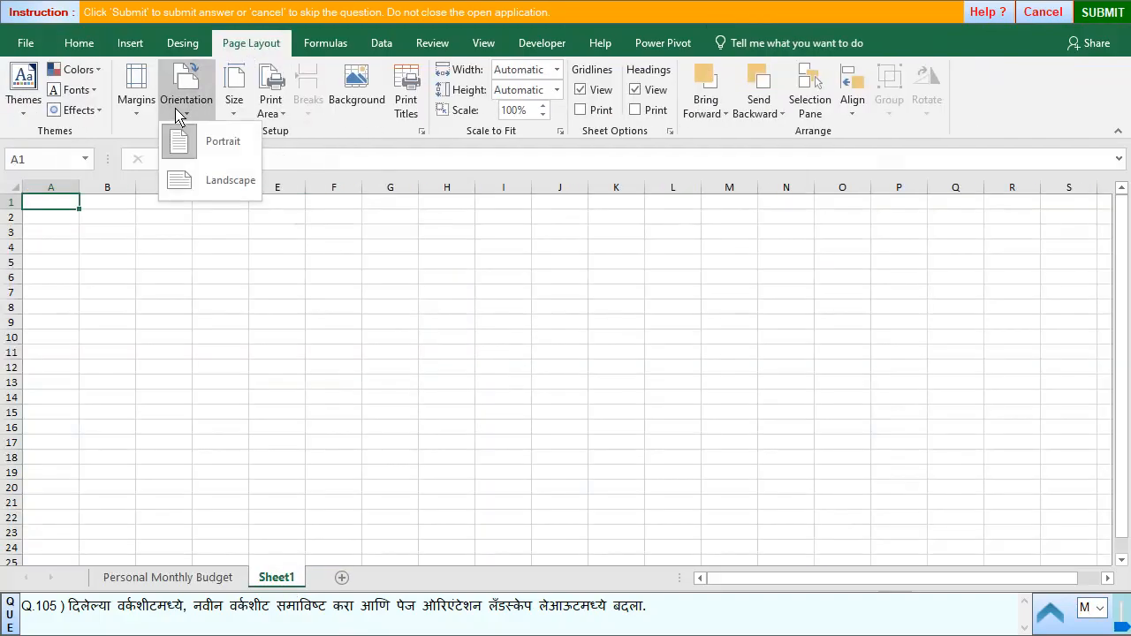
left_click(221, 182)
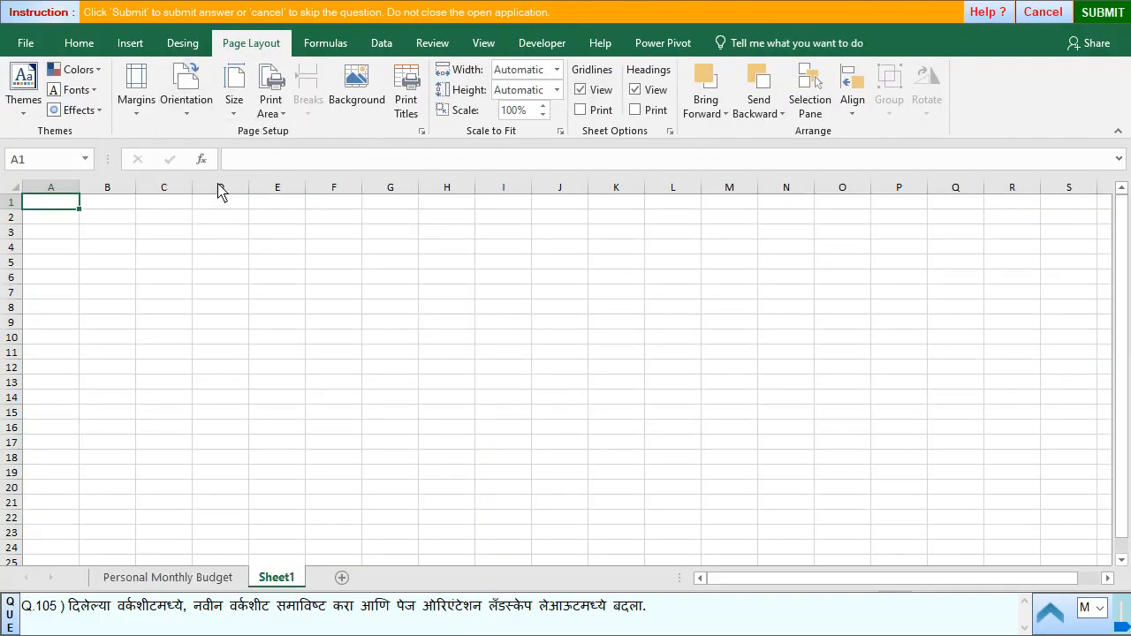
- Submit the new landscape worksheet answer and go to question 106
left_click(1092, 14)
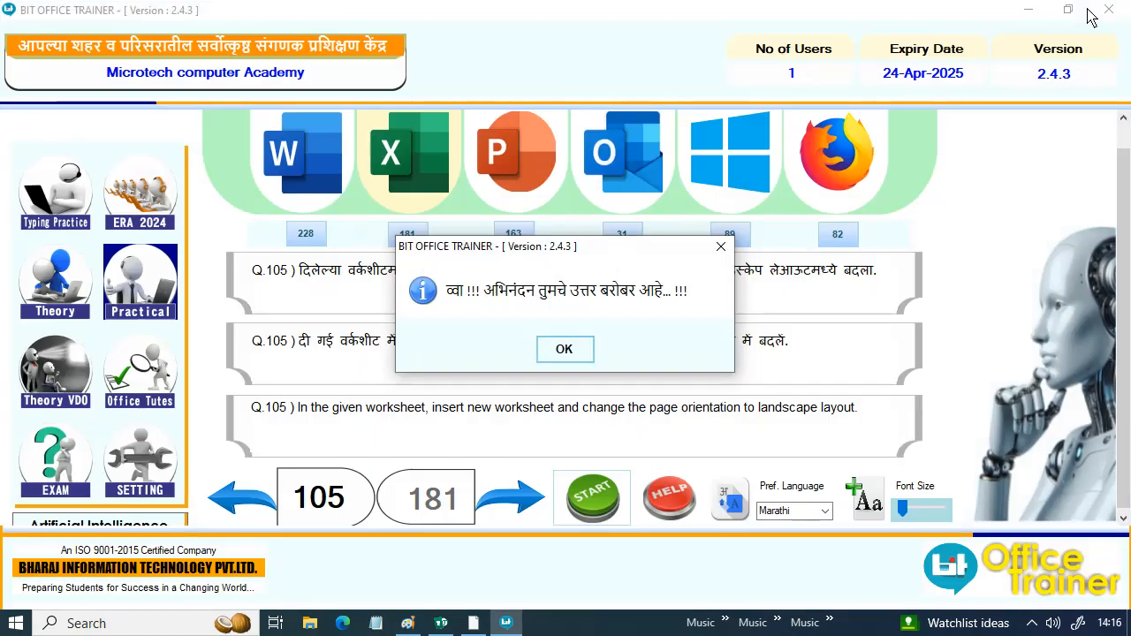
left_click(564, 348)
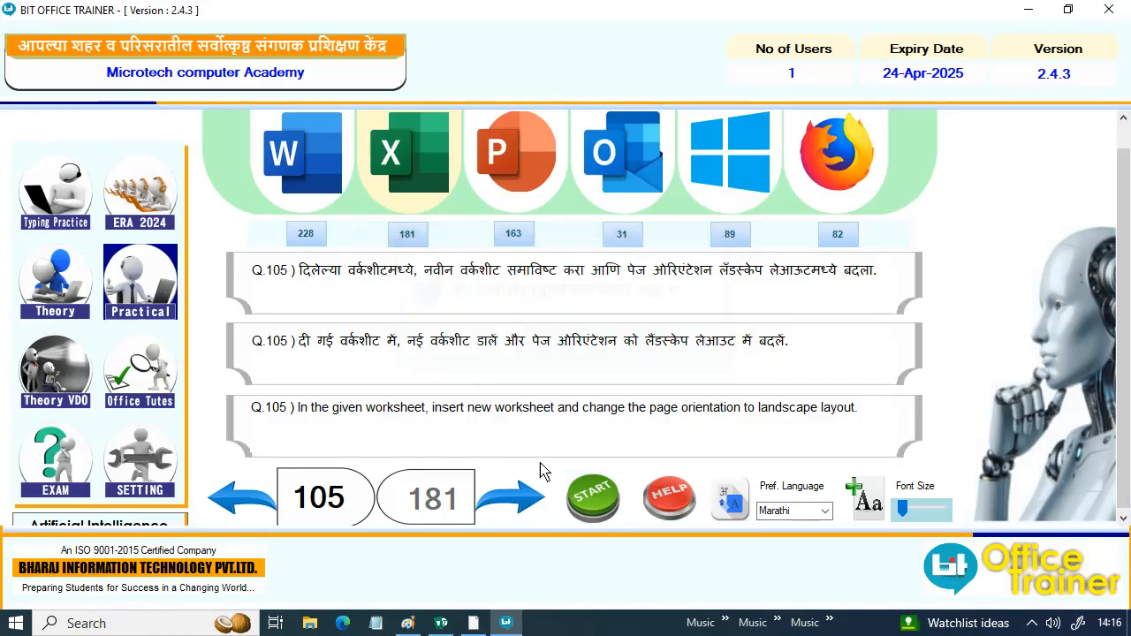
left_click(517, 495)
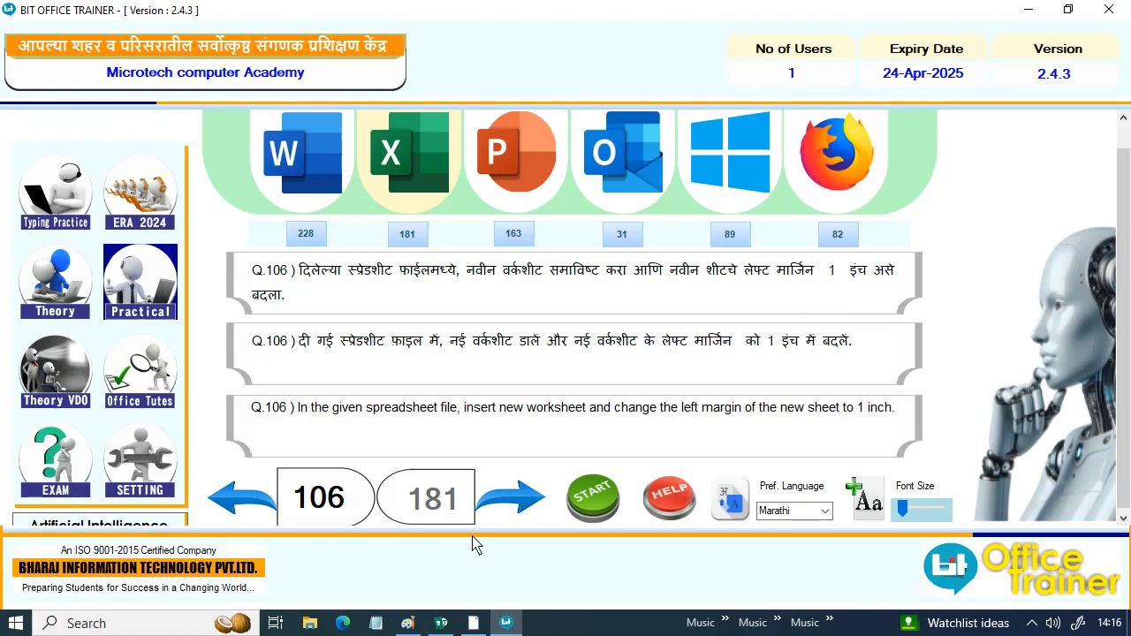
- Start question 106, insert a new worksheet in the budget workbook and set its left page margin to 1 inch
left_click(585, 510)
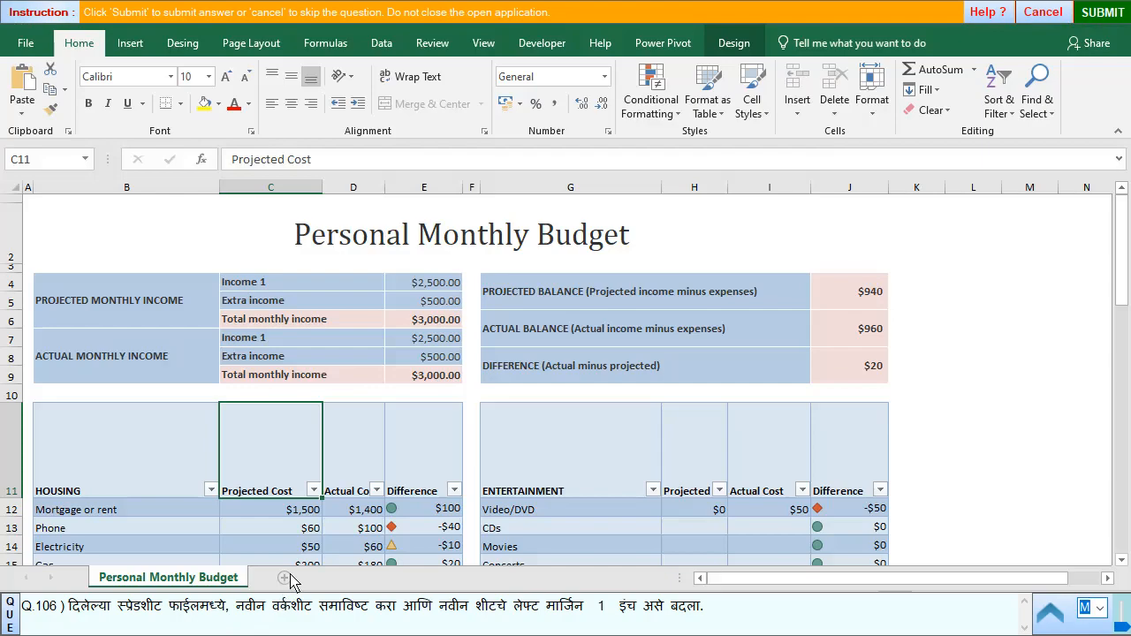
left_click(286, 577)
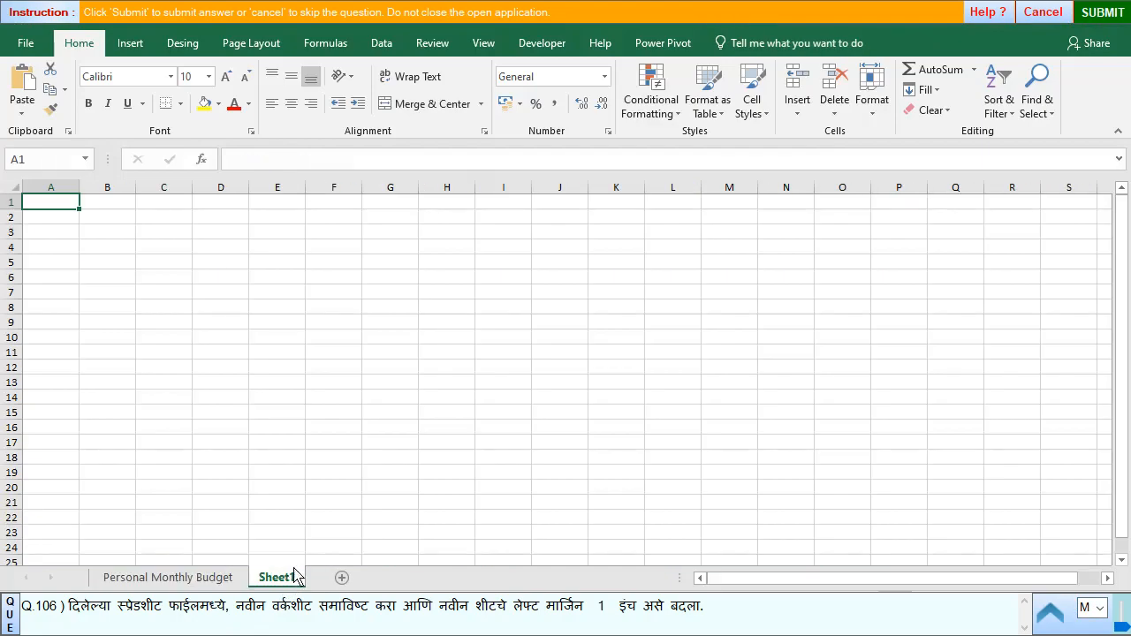
left_click(253, 46)
left_click(137, 97)
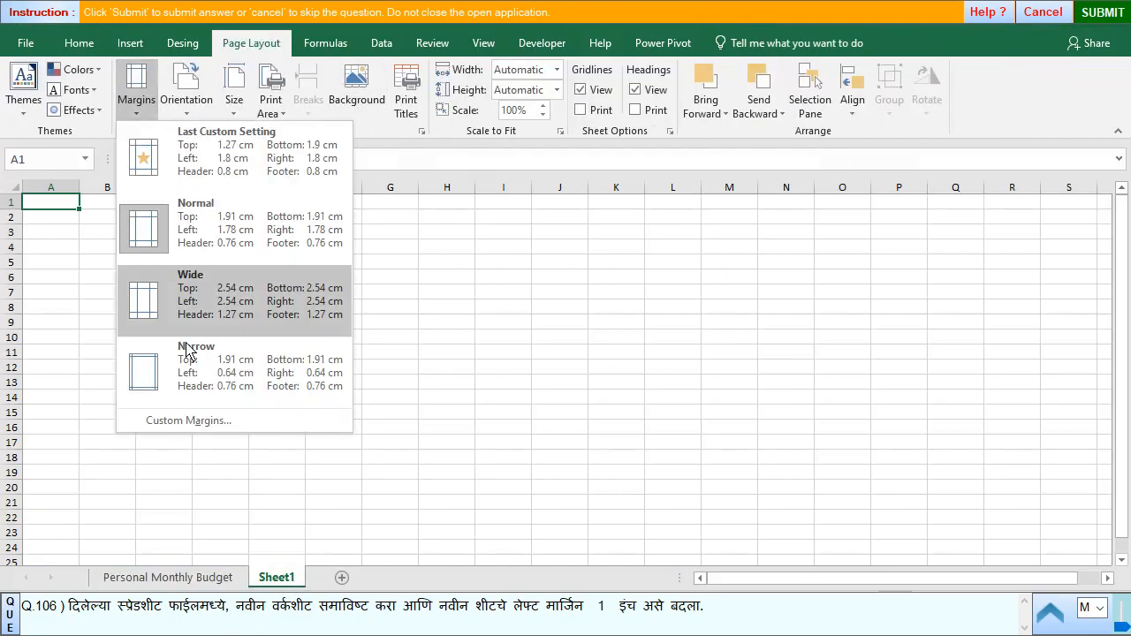
left_click(181, 422)
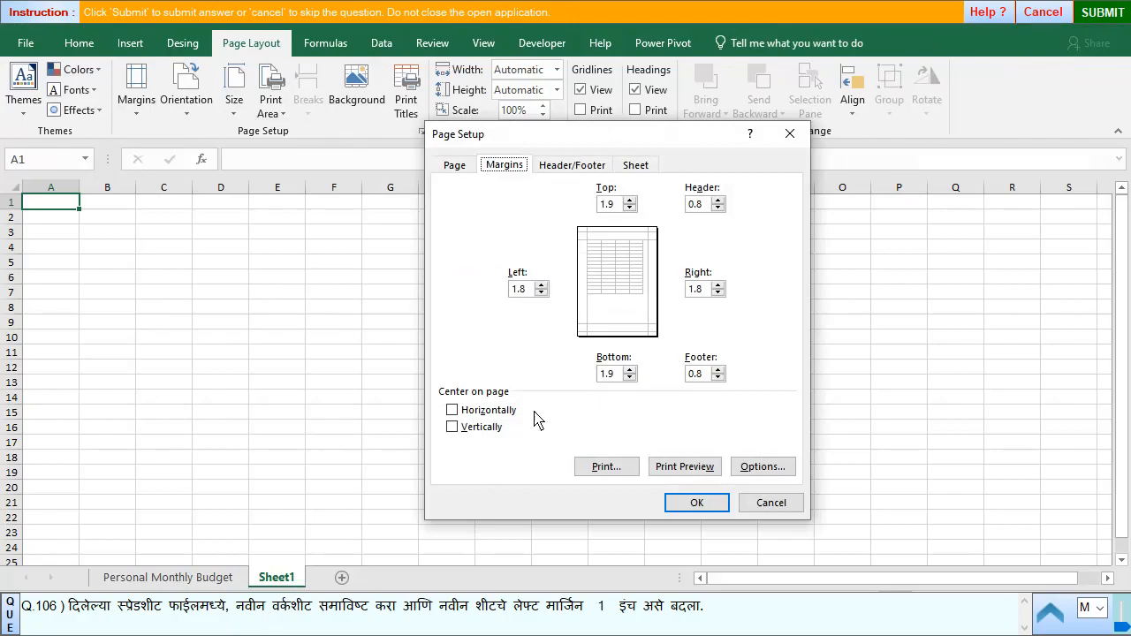
left_click(528, 290)
left_click(698, 504)
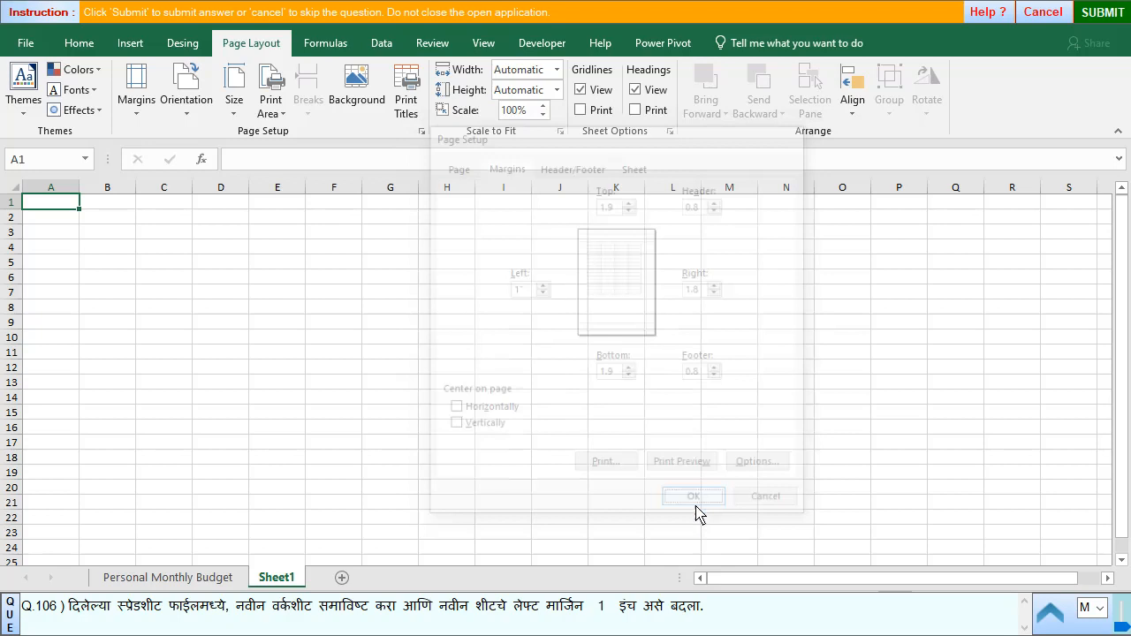
- Submit the left margin answer and go to question 107
left_click(1104, 20)
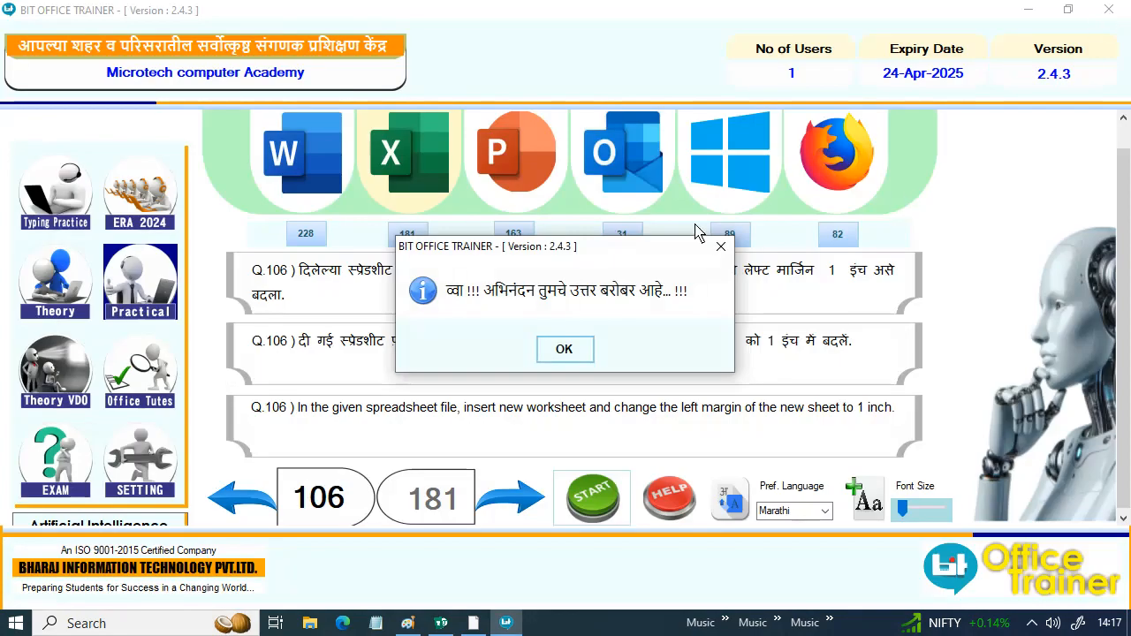
left_click(570, 349)
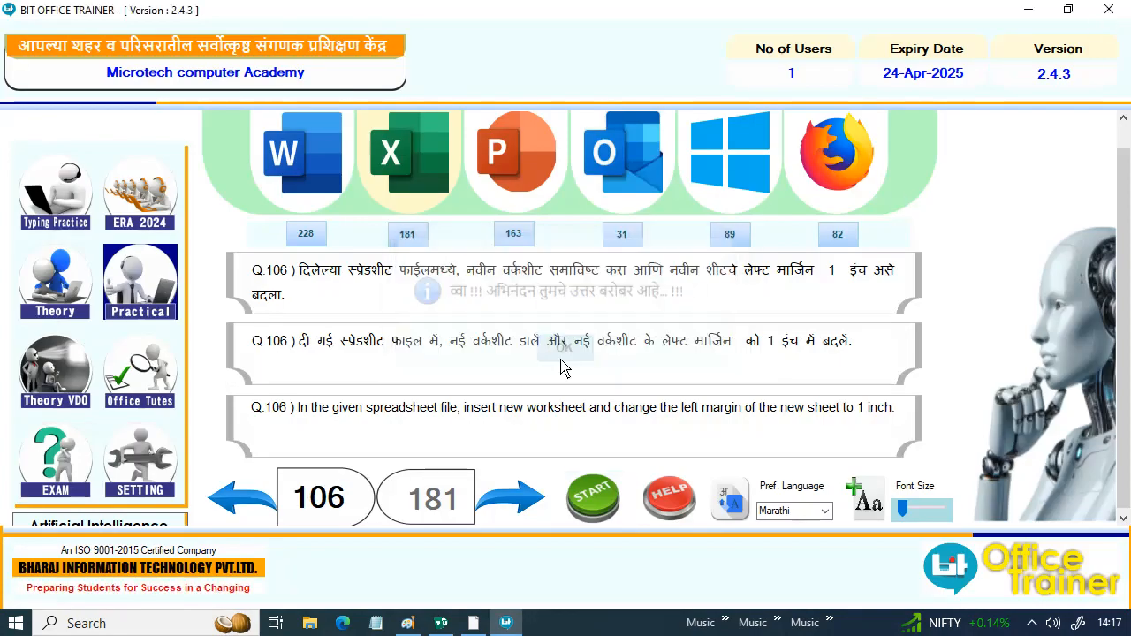
left_click(517, 499)
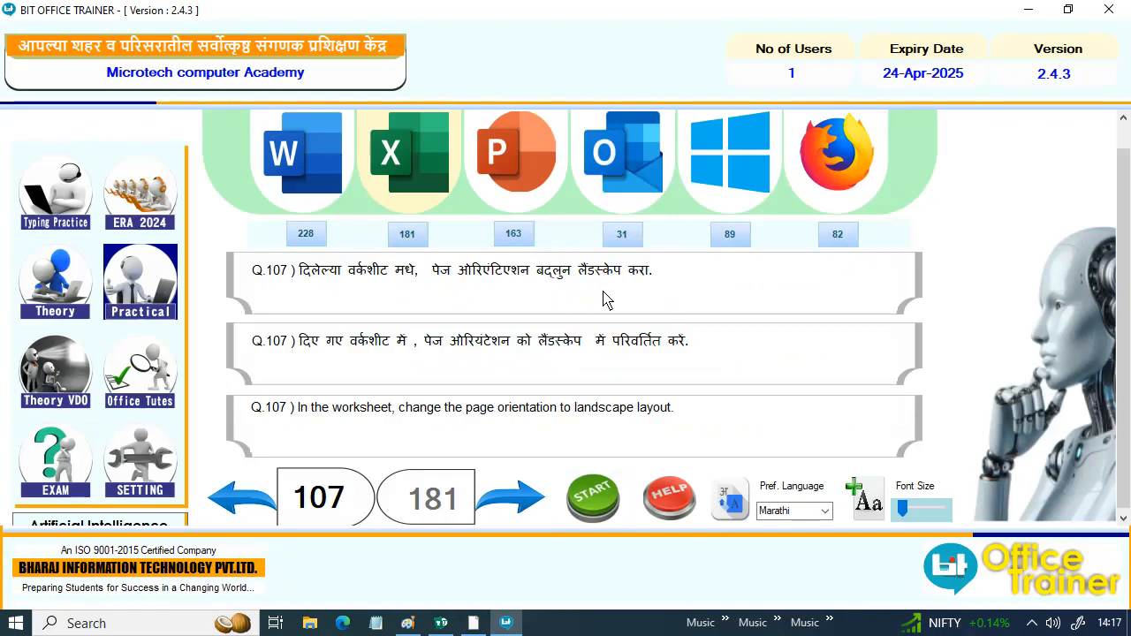
- Skip questions 107 to 110 without starting them and move on to question 111
left_click(517, 497)
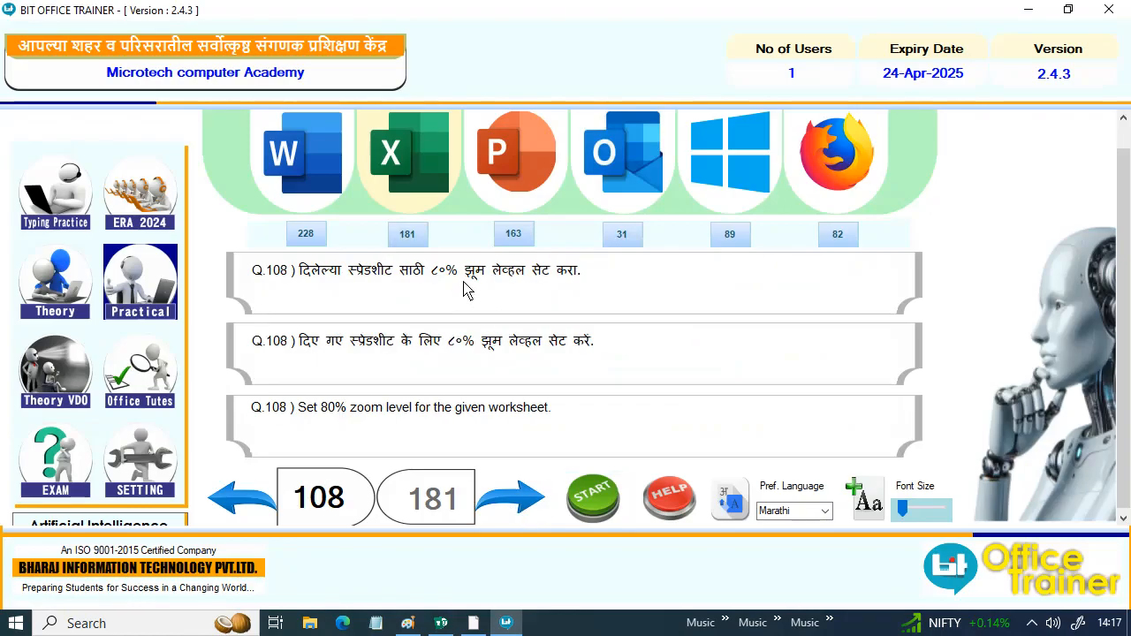
left_click(508, 508)
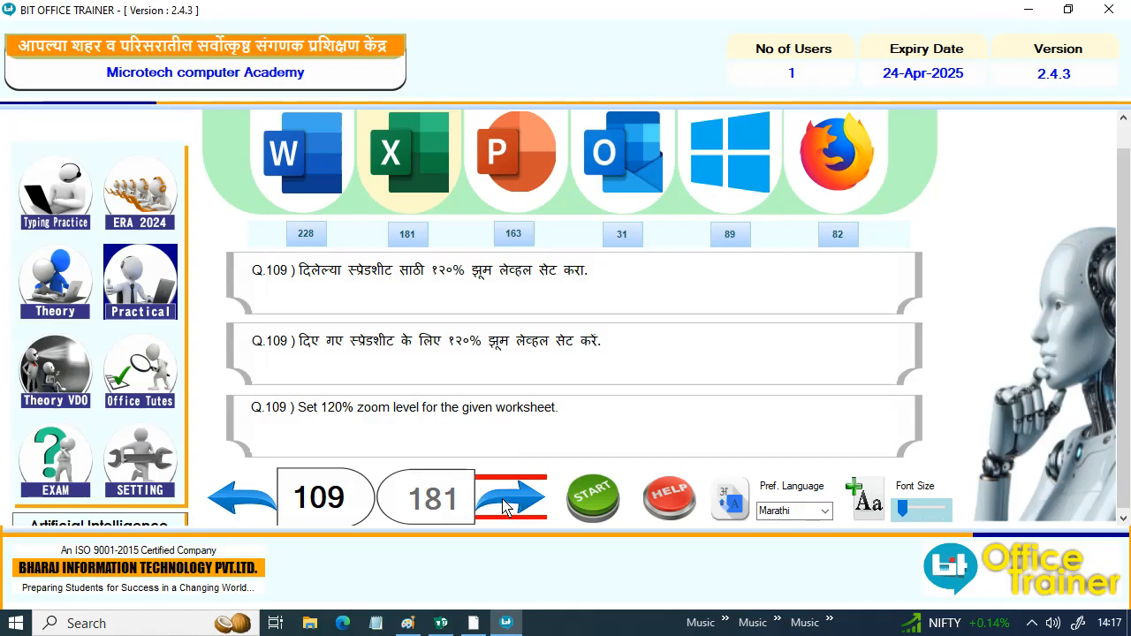
left_click(513, 502)
left_click(513, 503)
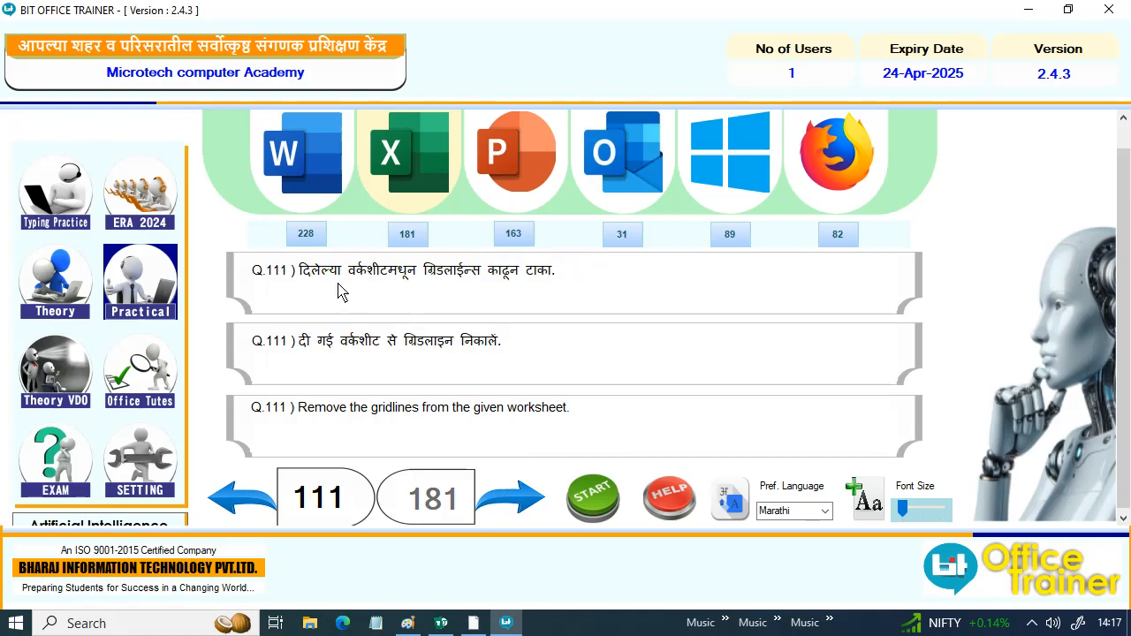
- Start question 111 and turn off the gridlines in the student marks worksheet
left_click(585, 499)
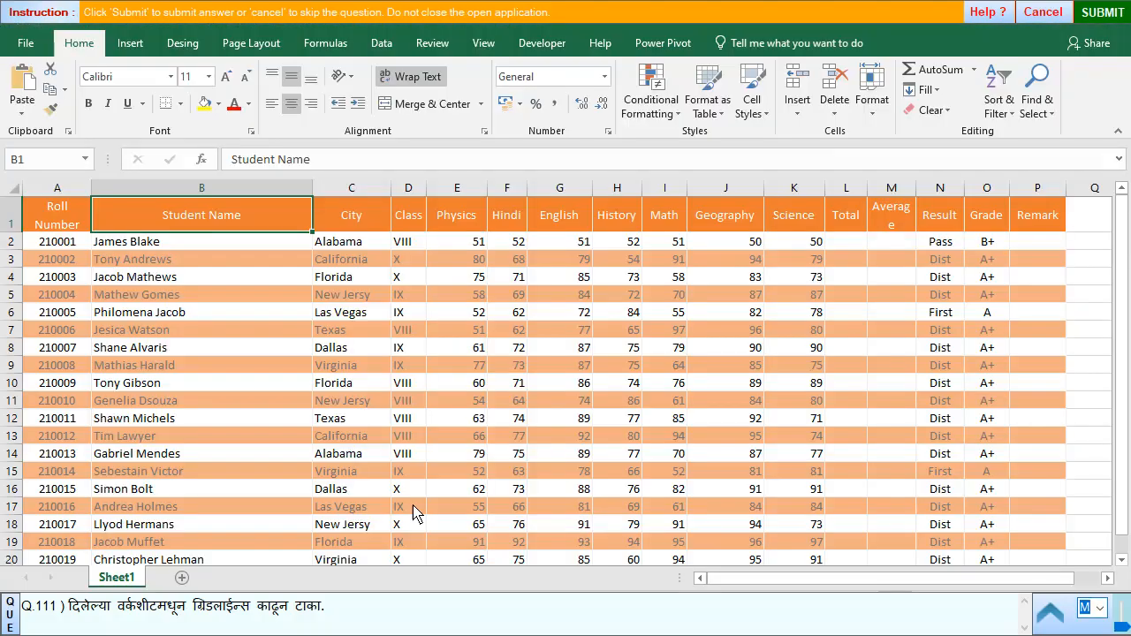
scroll(719, 398, "down", 5)
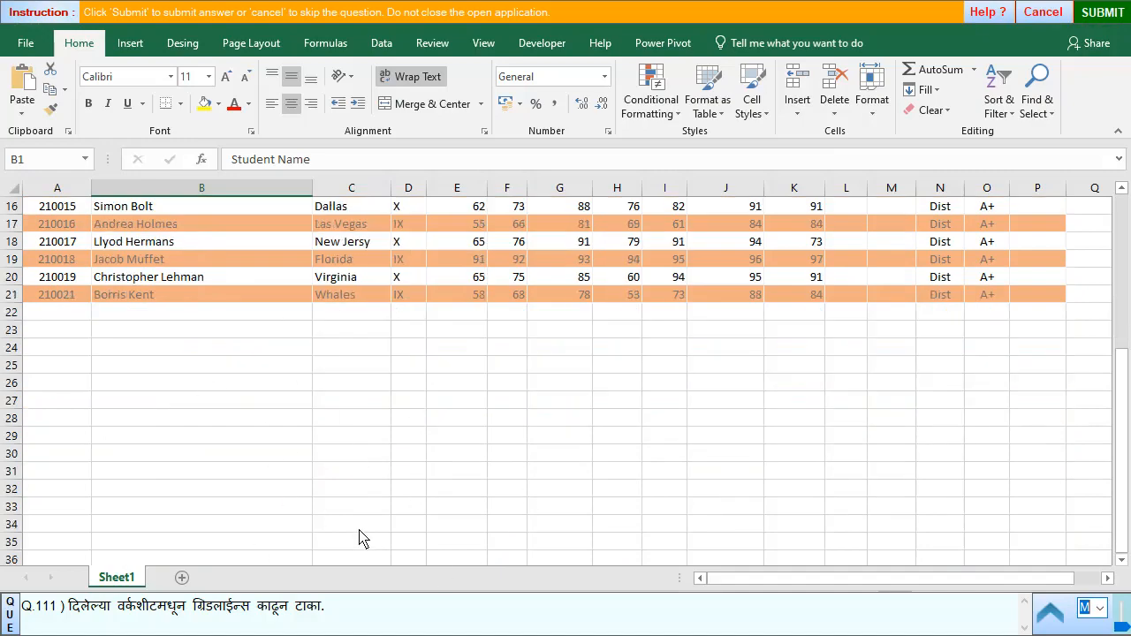
scroll(354, 460, "up", 5)
scroll(366, 434, "down", 3)
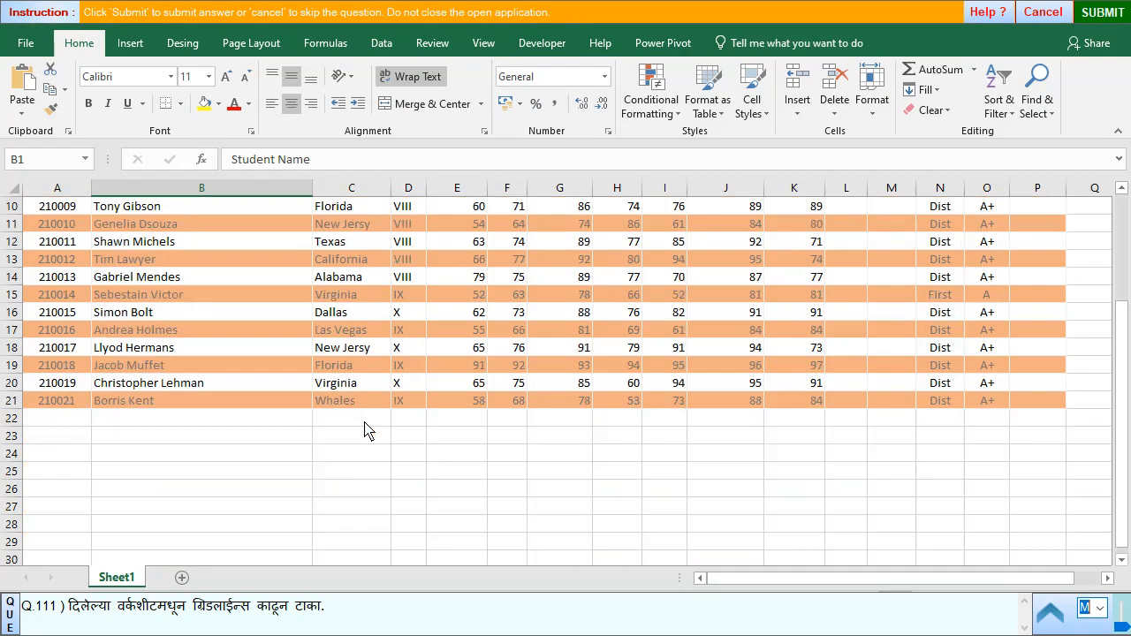
left_click(501, 51)
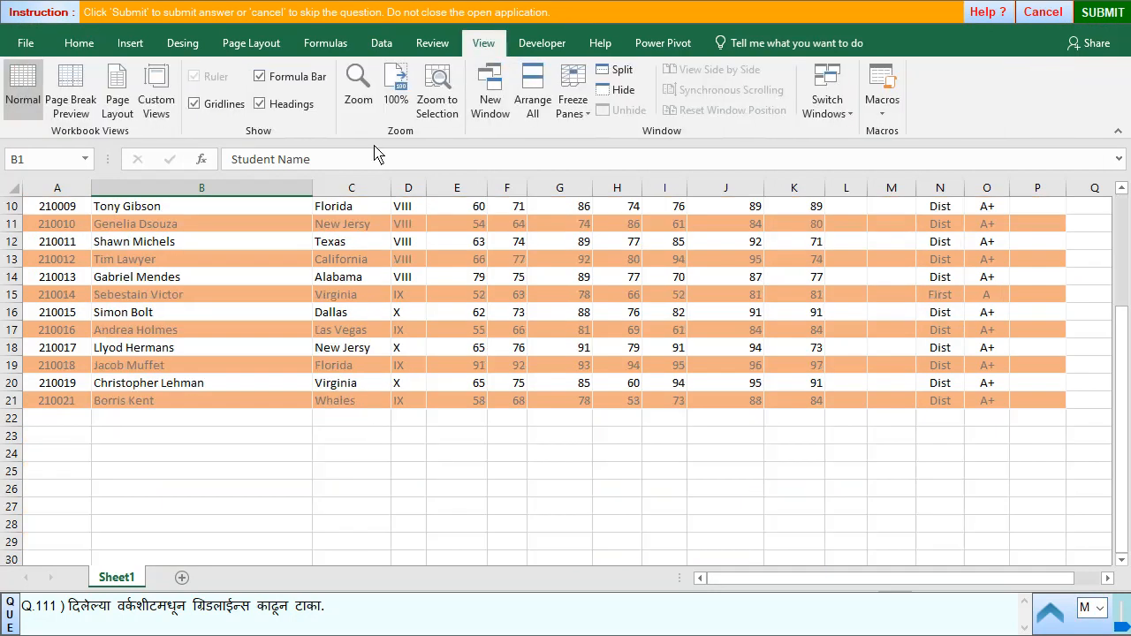
left_click(210, 108)
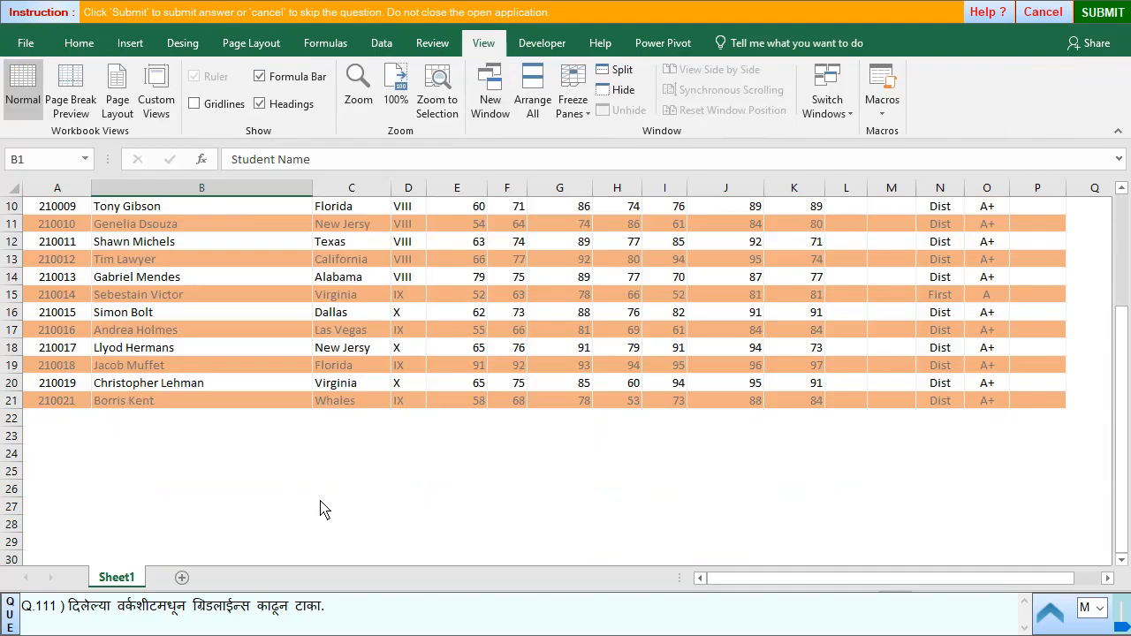
- Submit the gridlines answer and skip question 112 to reach question 113
left_click(1104, 11)
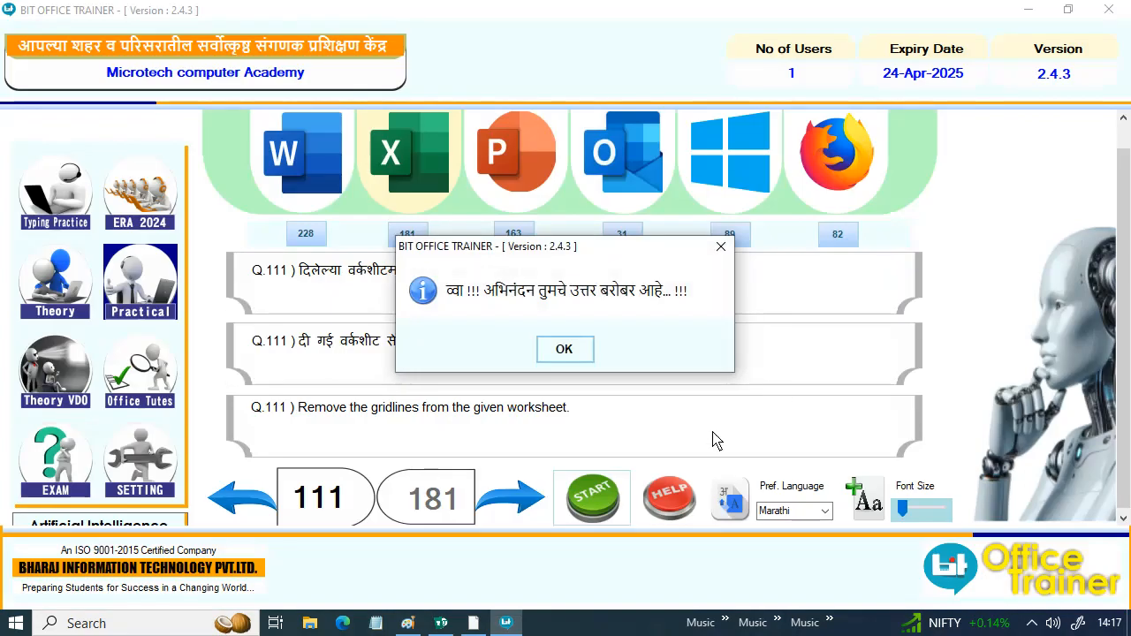
left_click(566, 349)
left_click(511, 501)
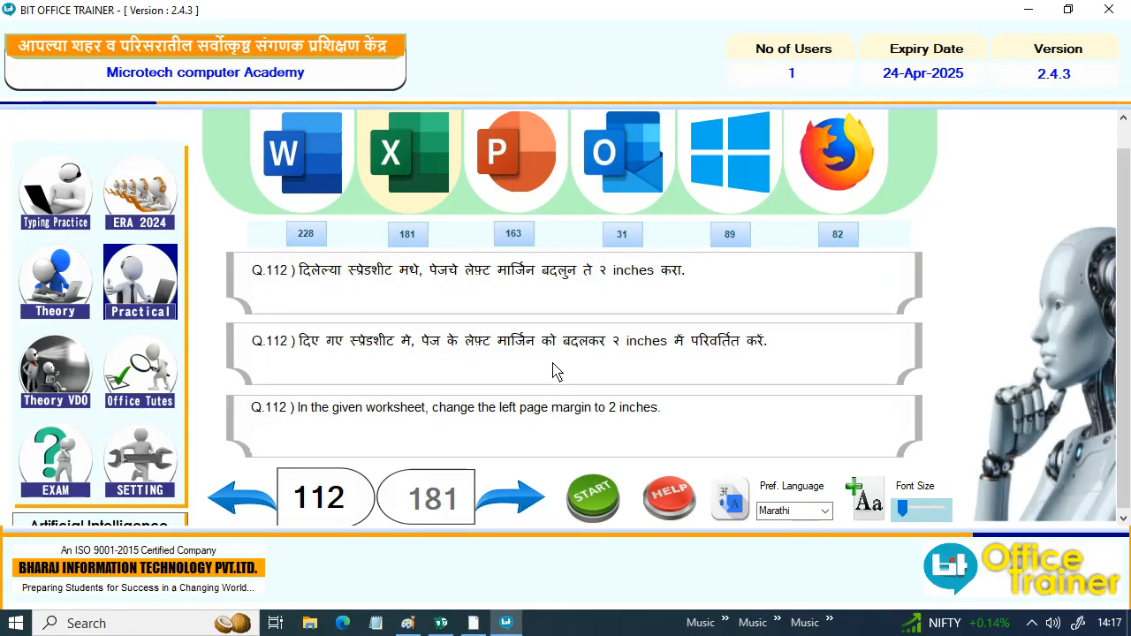
left_click(513, 507)
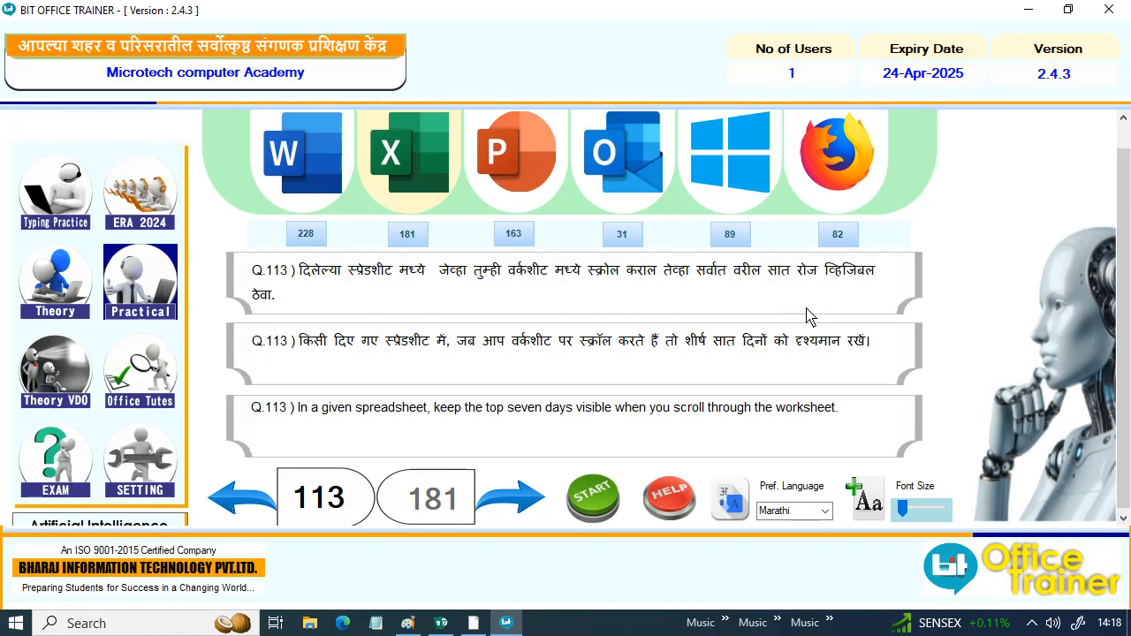
left_click(583, 505)
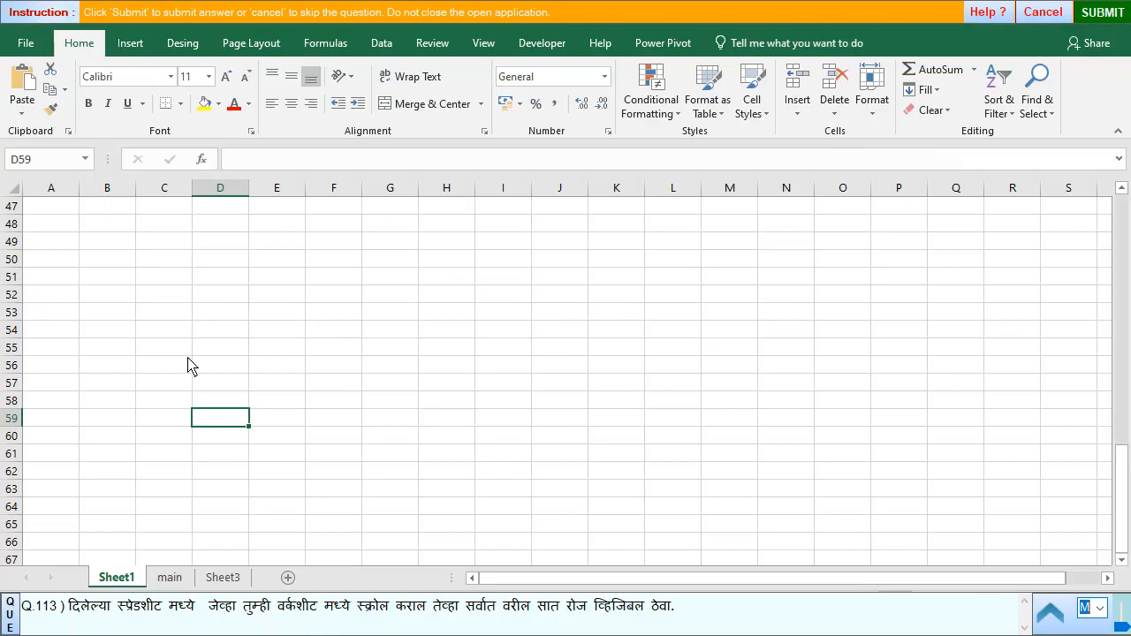
left_click(170, 578)
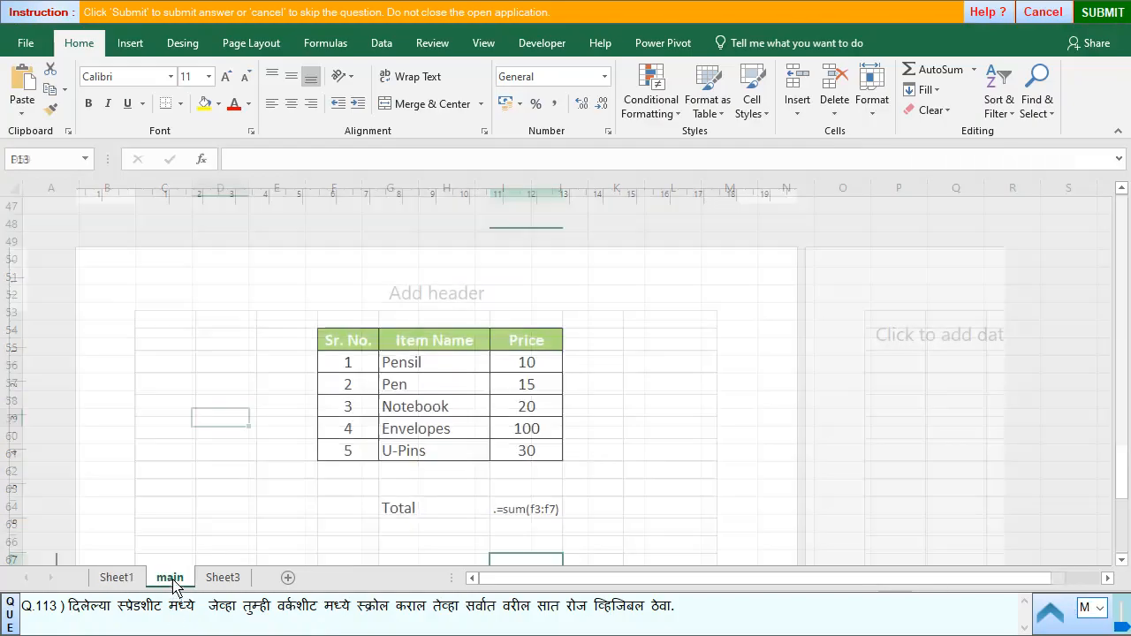
left_click(117, 578)
scroll(66, 415, "up", 12)
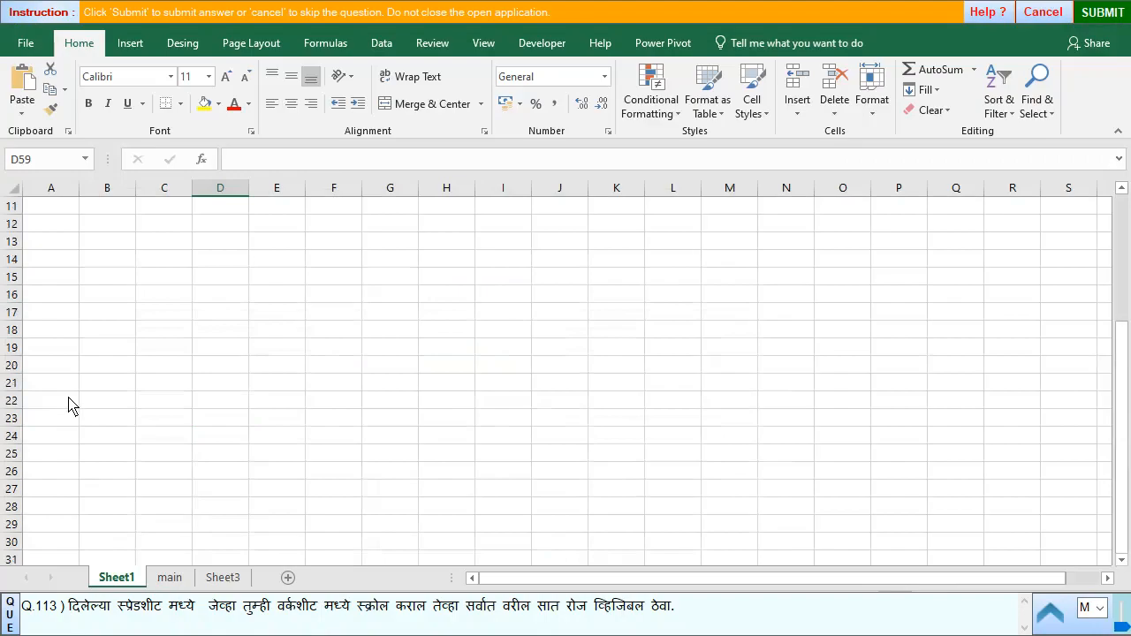
left_click(1041, 11)
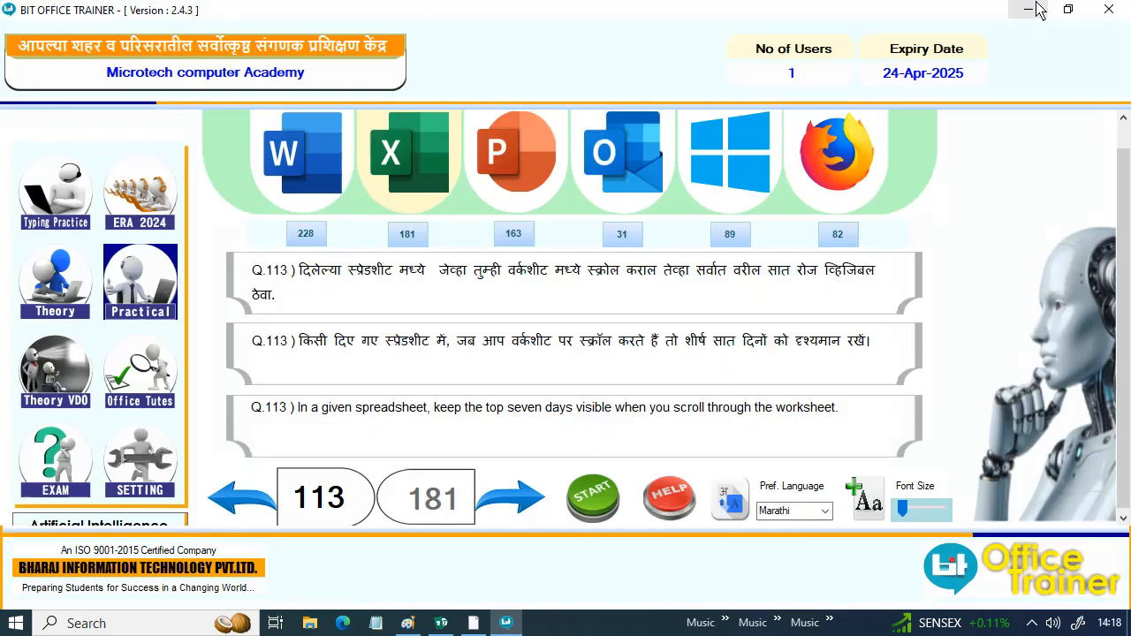
left_click(1030, 10)
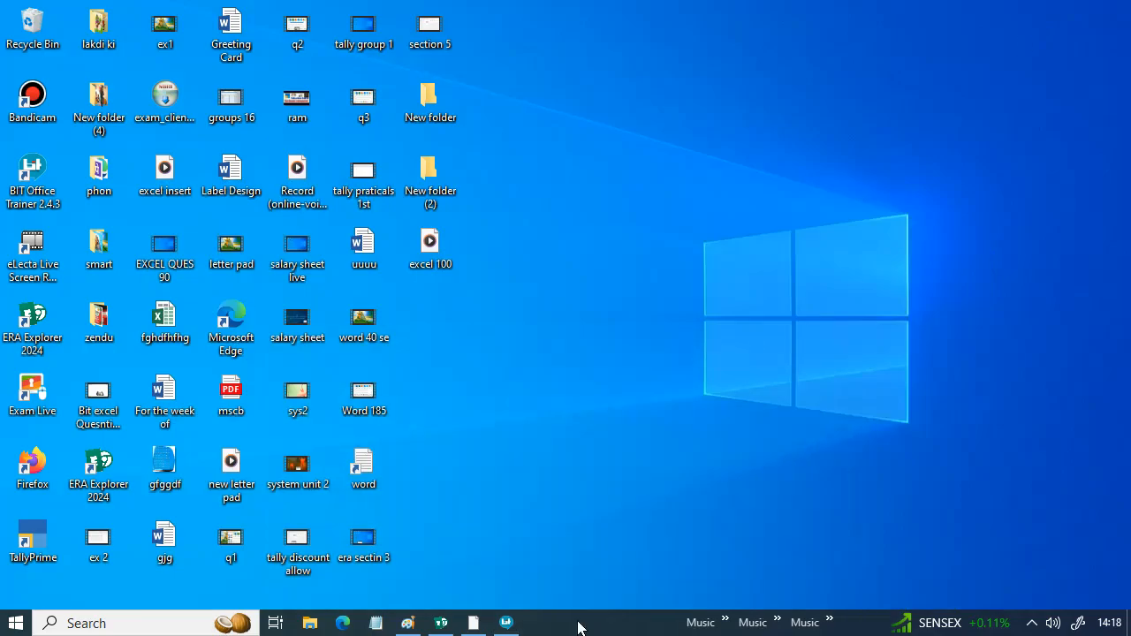
mouse_move(442, 626)
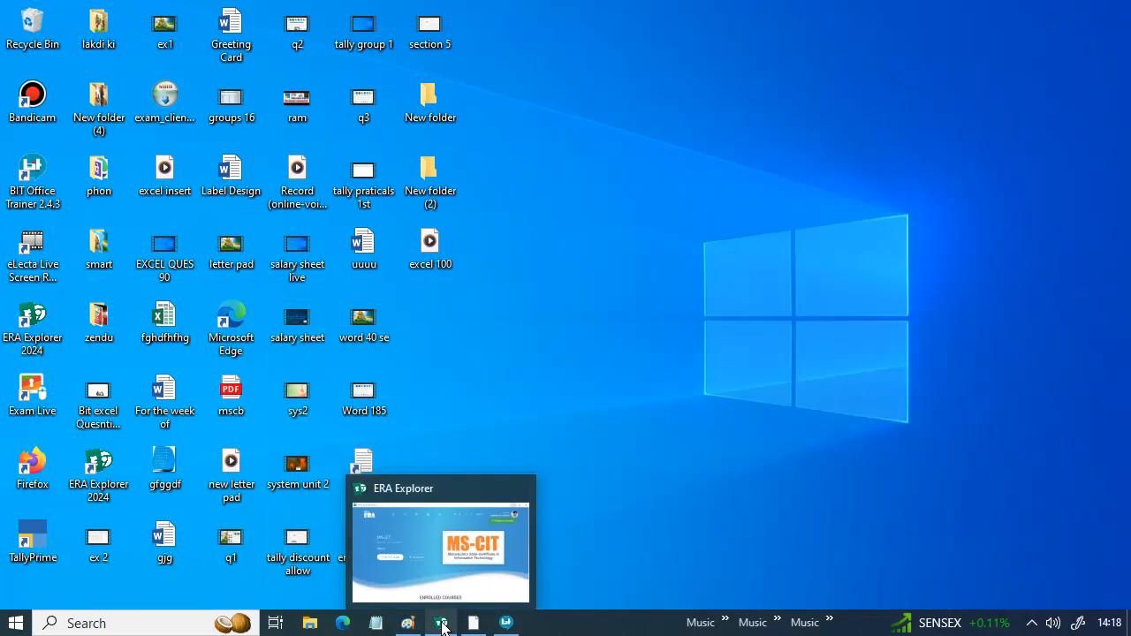
left_click(505, 623)
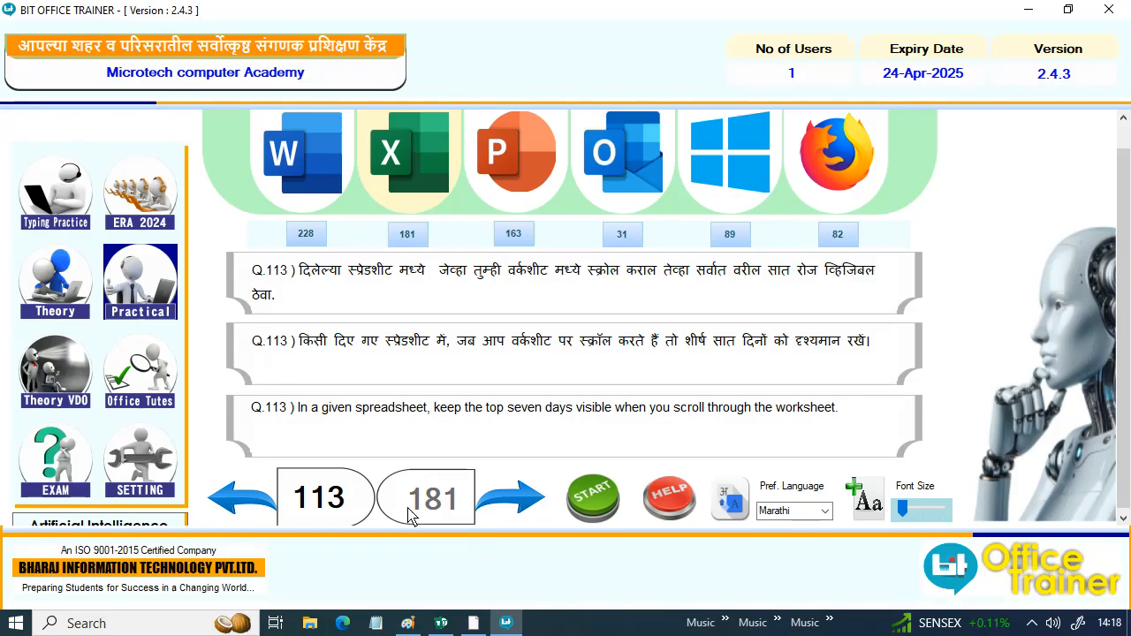
- Start question 113 and freeze the panes above row 8 so the top seven rows stay visible while scrolling Sheet1
left_click(592, 498)
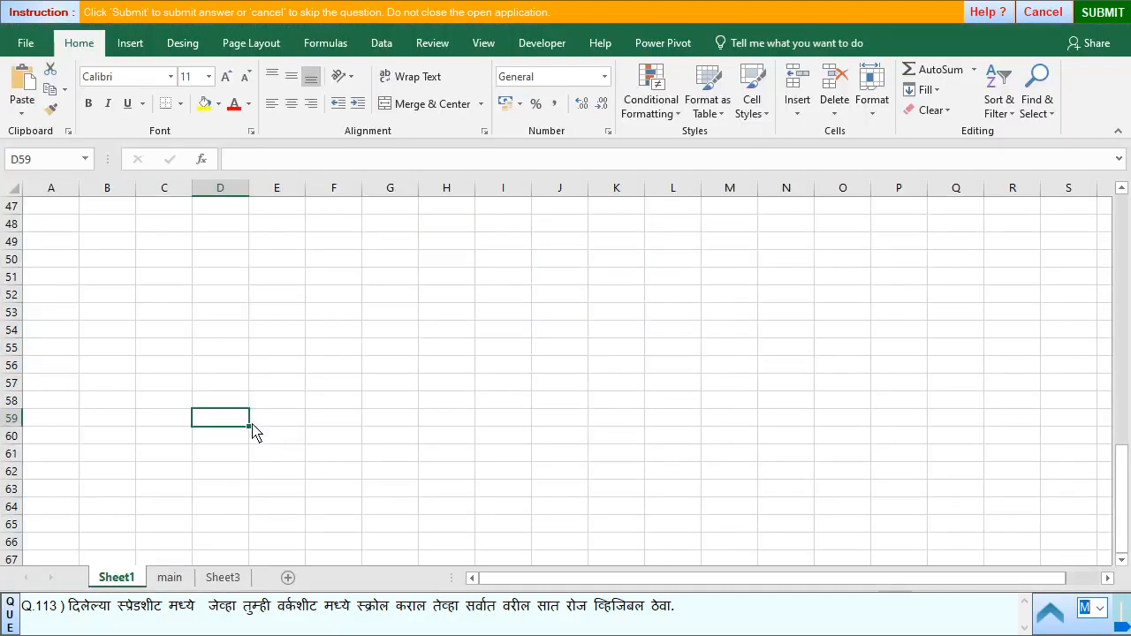
scroll(74, 298, "up", 15)
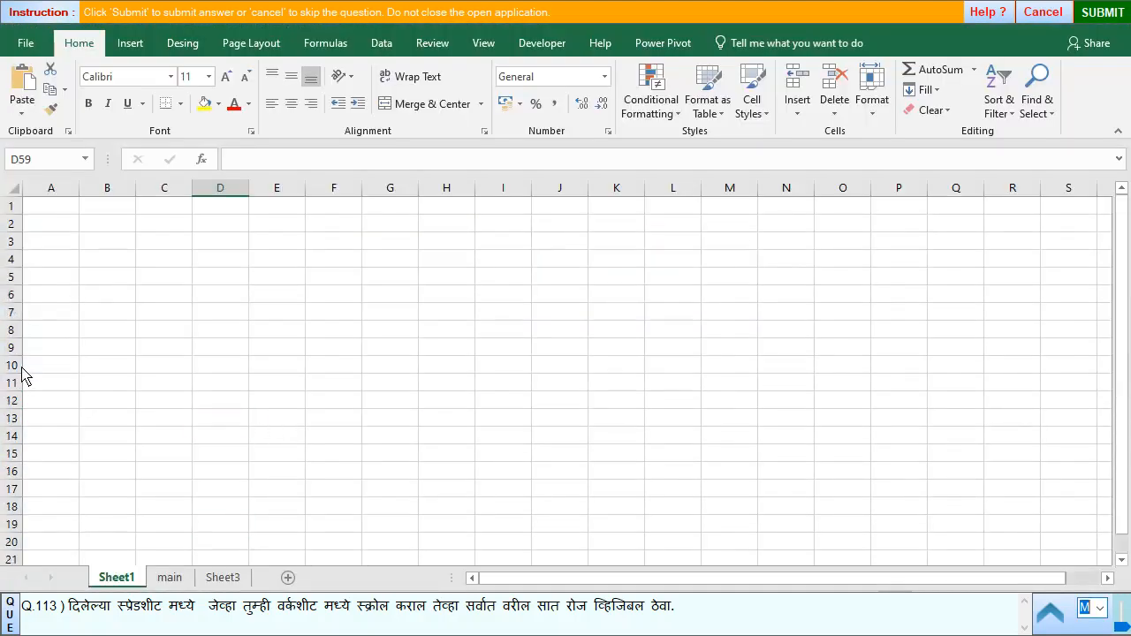
left_click(12, 334)
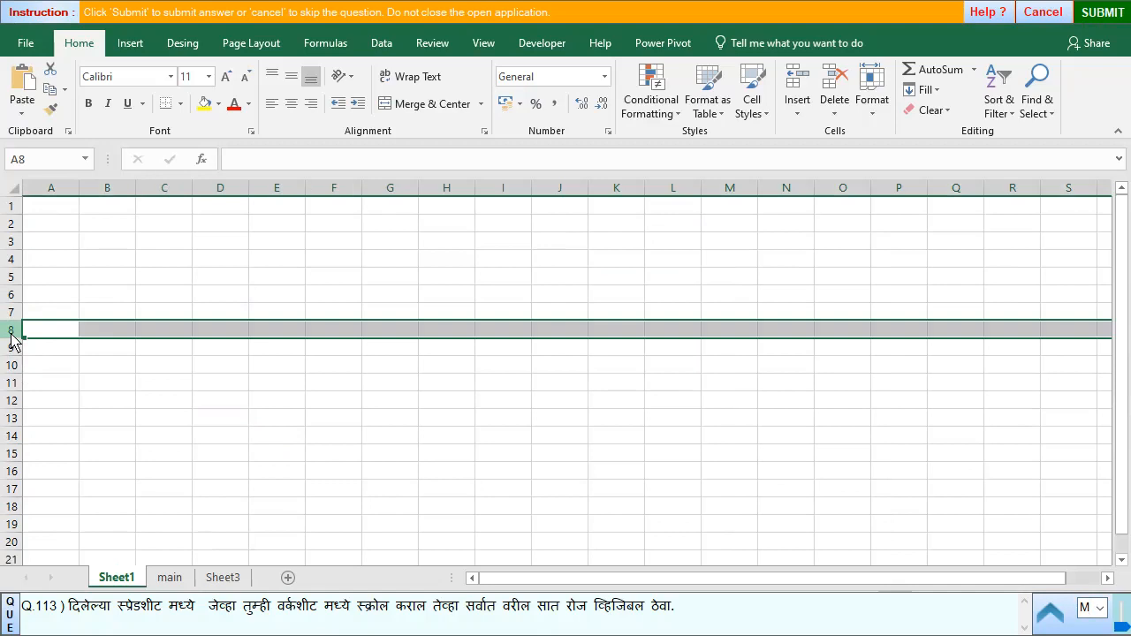
left_click(478, 46)
left_click(581, 115)
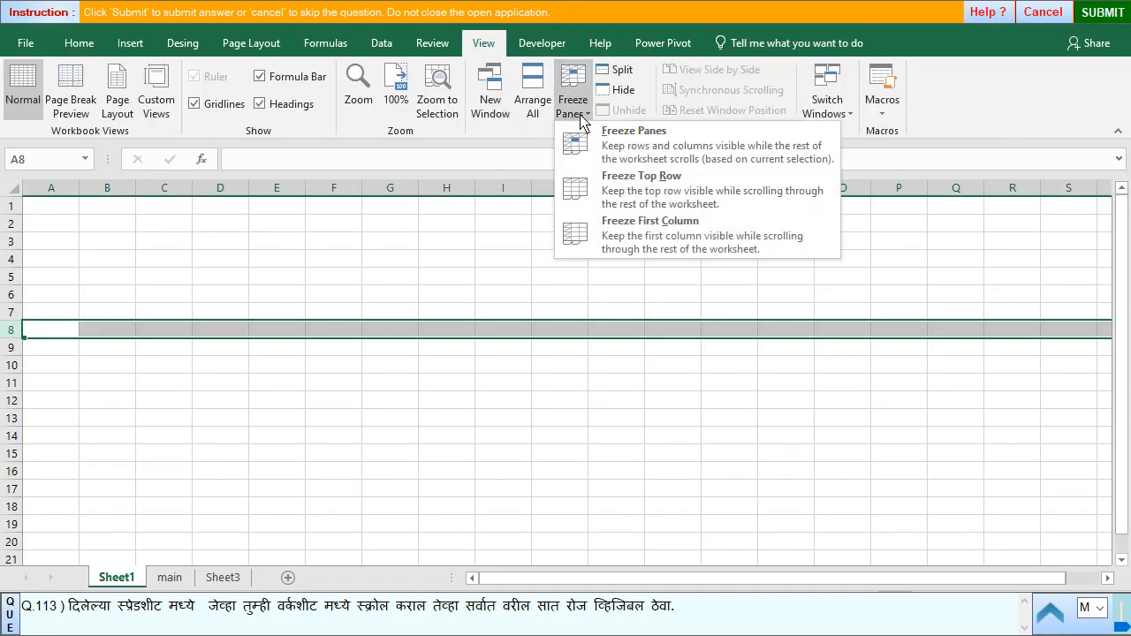
left_click(645, 152)
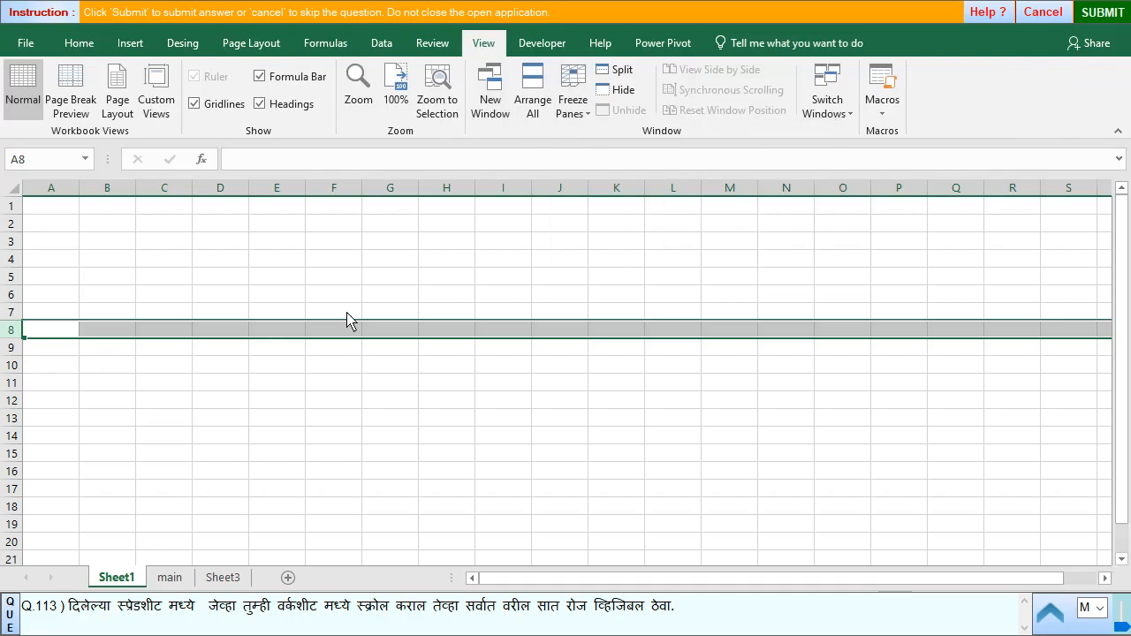
scroll(306, 334, "down", 9)
scroll(306, 334, "down", 19)
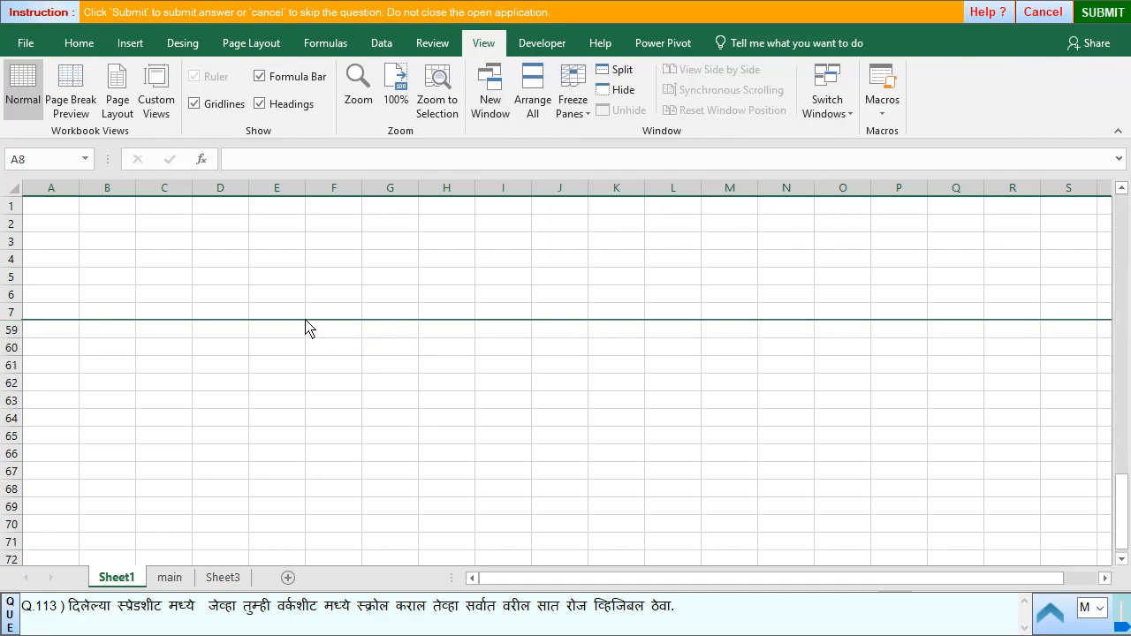
scroll(306, 318, "down", 7)
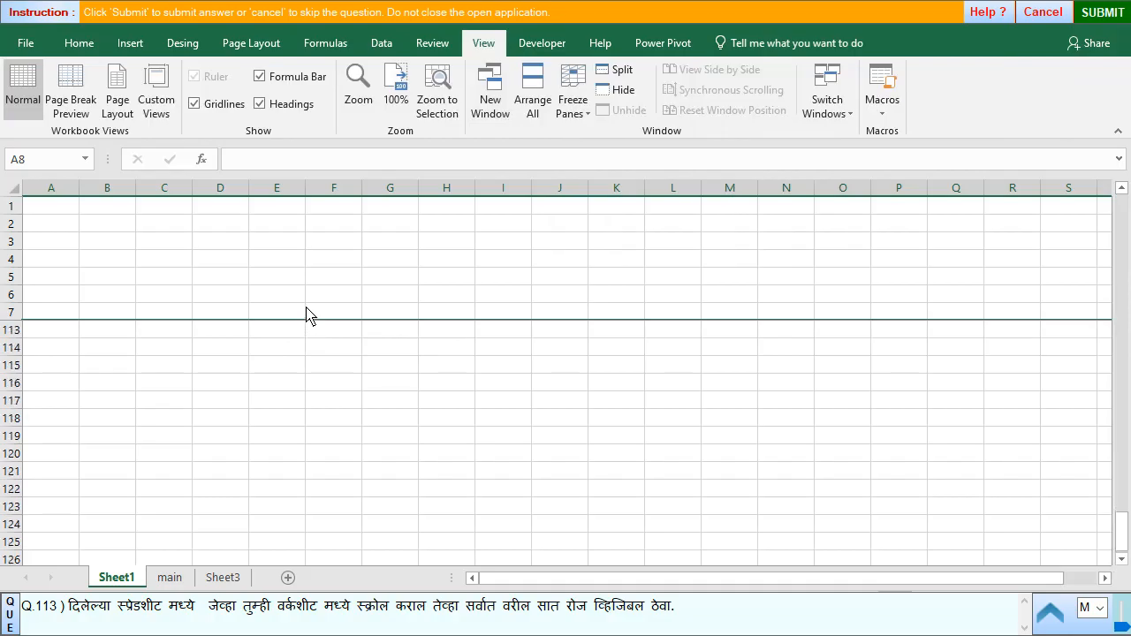
scroll(327, 305, "up", 10)
scroll(343, 296, "up", 5)
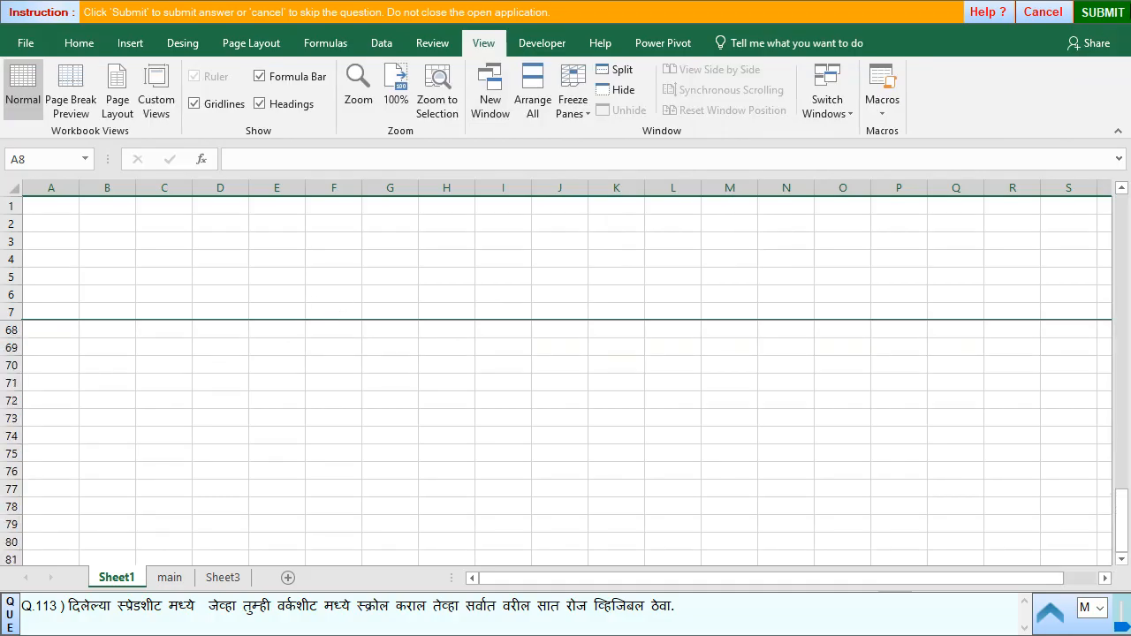
- Submit the freeze panes answer and skip question 114 to reach question 115
left_click(1092, 15)
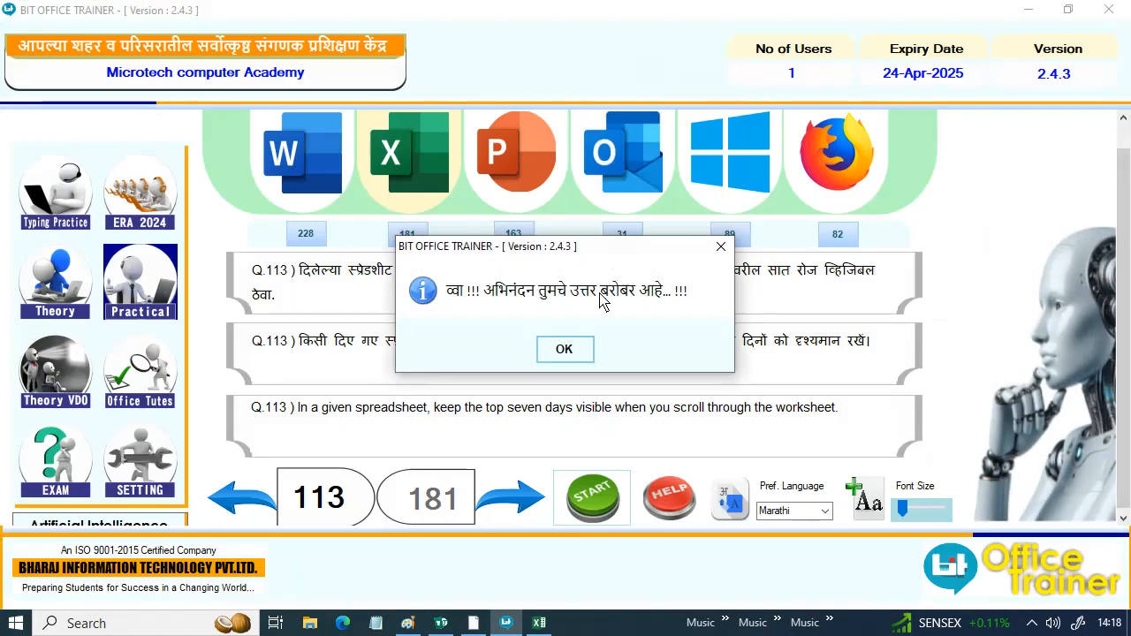
left_click(566, 349)
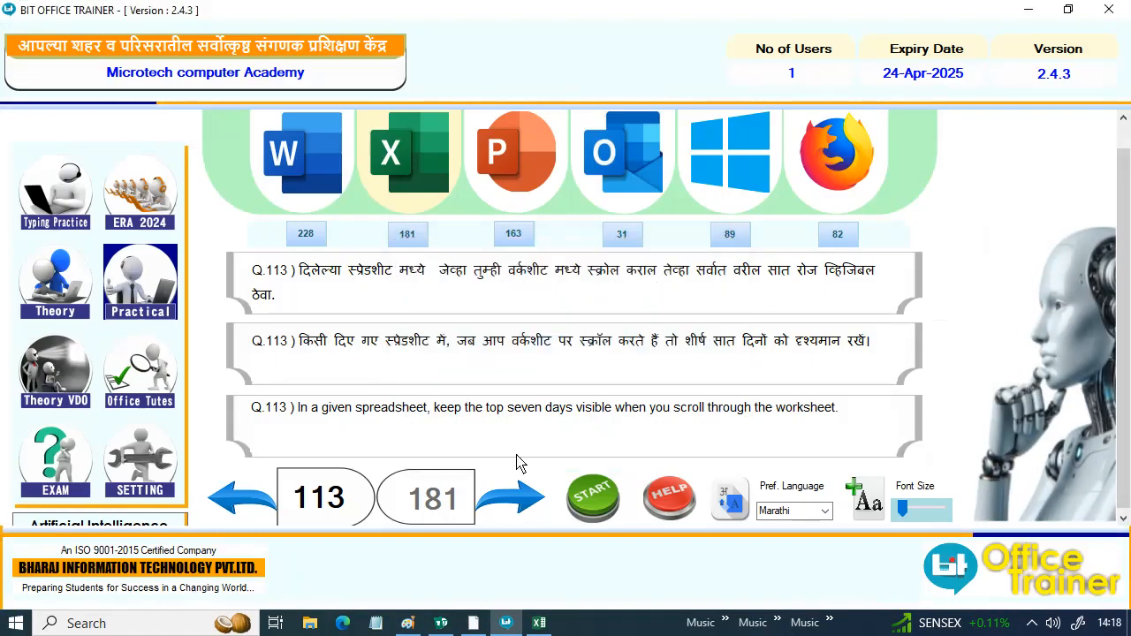
left_click(507, 499)
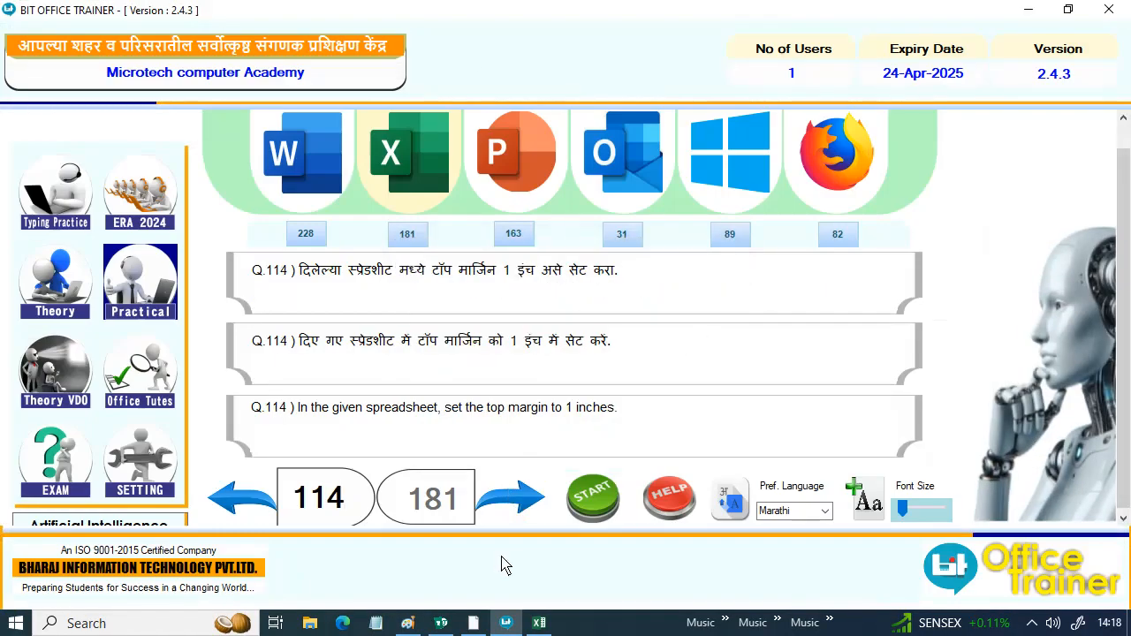
left_click(509, 499)
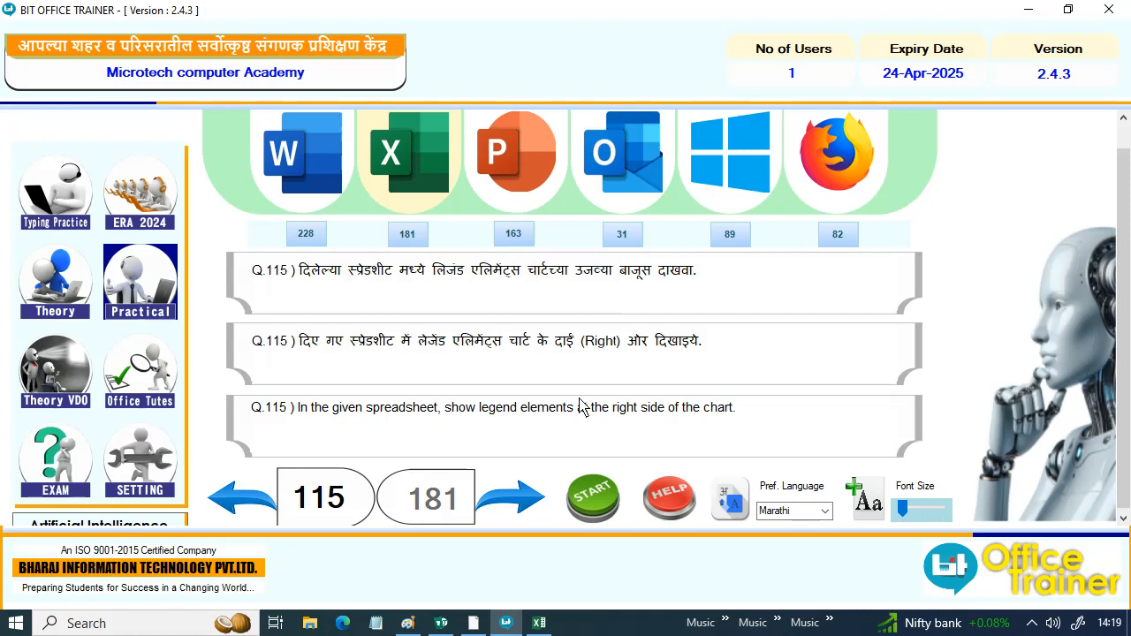
- Cancel the first start of question 115 and close the leftover Book11001 workbook in Excel
left_click(580, 515)
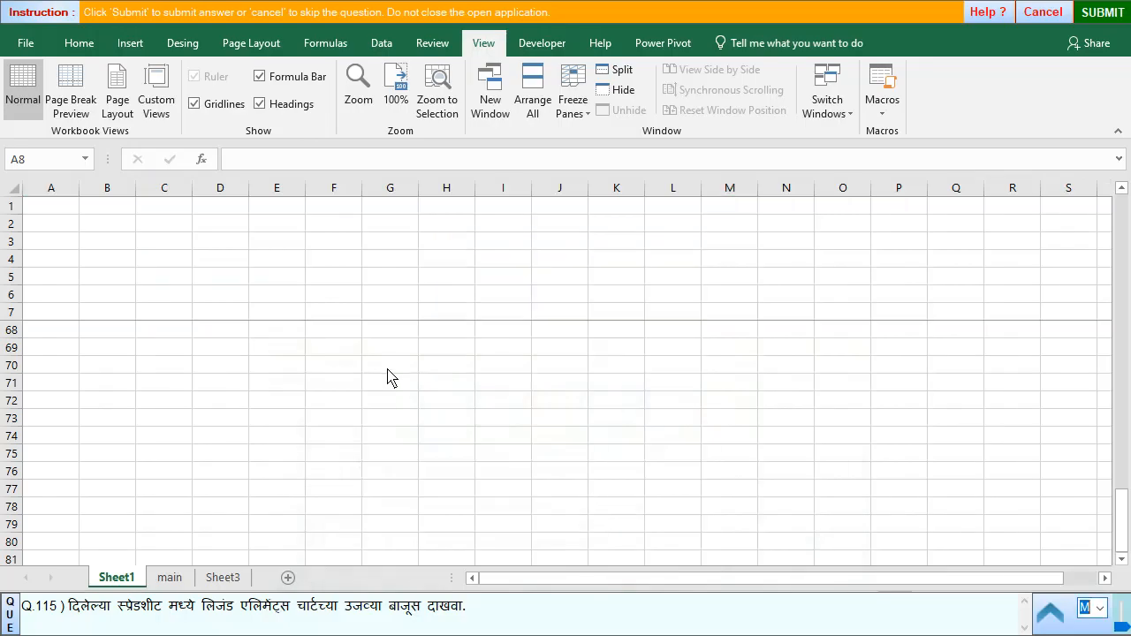
left_click(1038, 18)
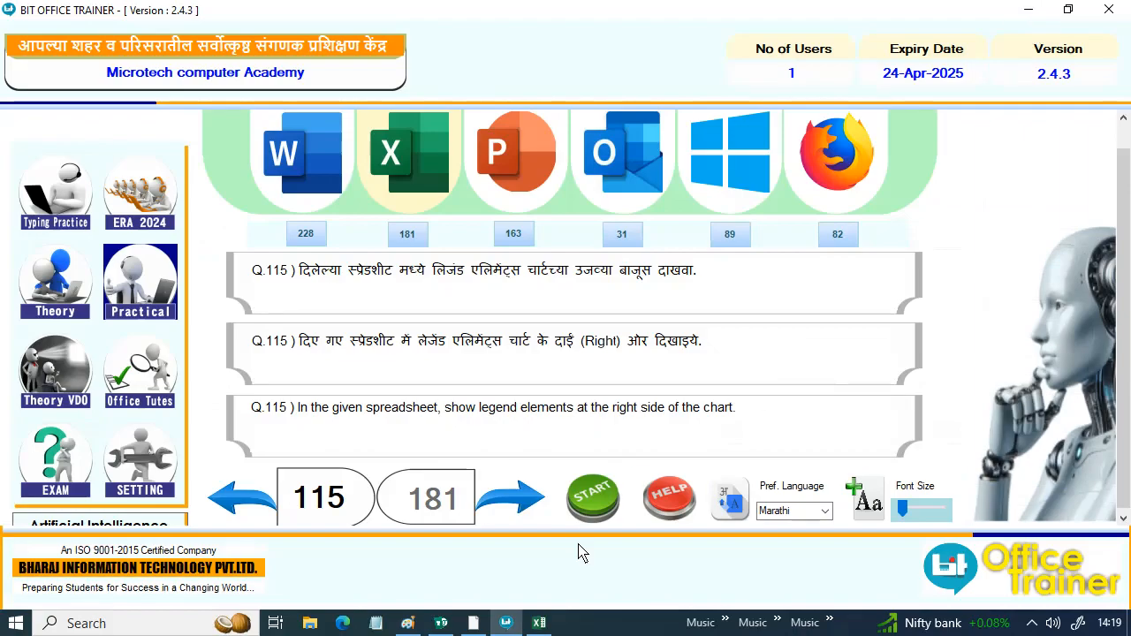
left_click(538, 629)
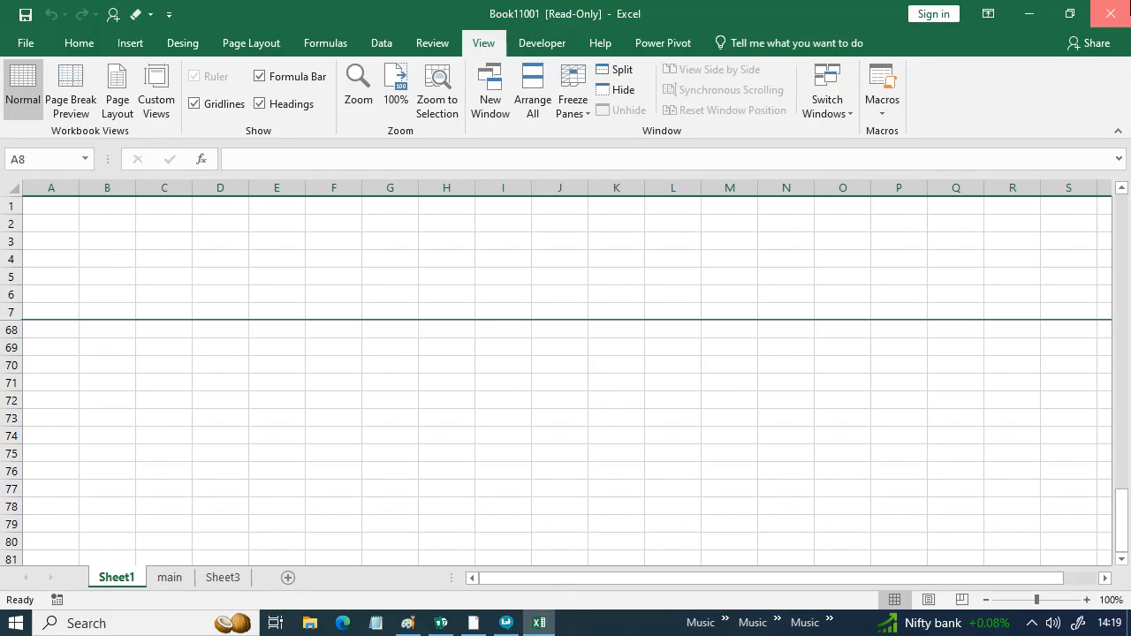
left_click(1115, 8)
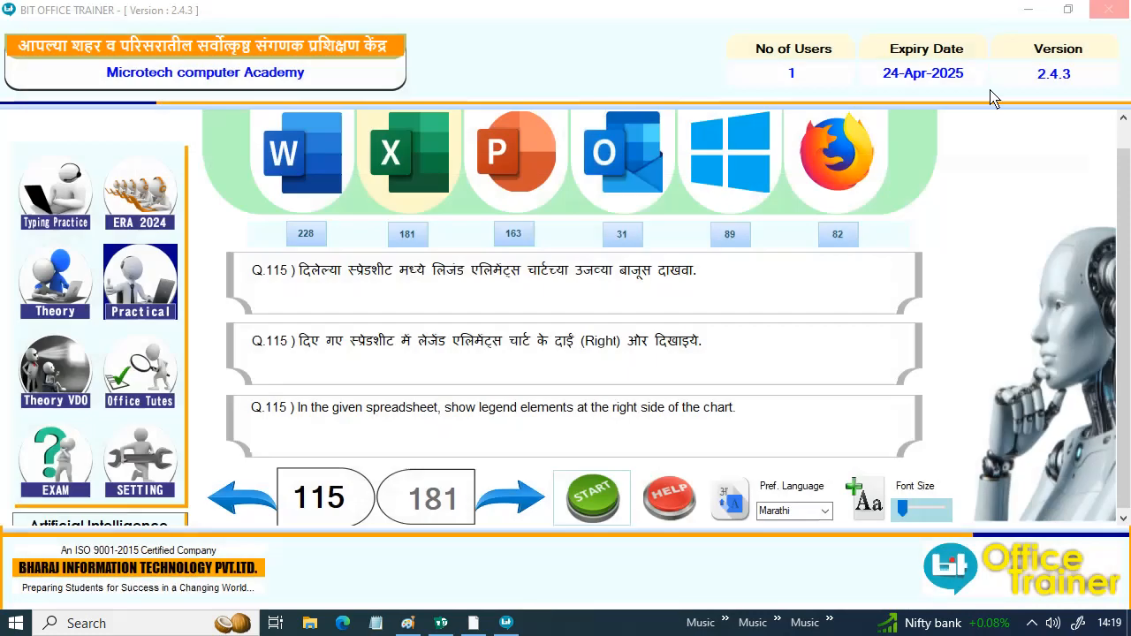
- Start question 115 and show the legend on the right side of the January and February 2015 sales chart
left_click(590, 499)
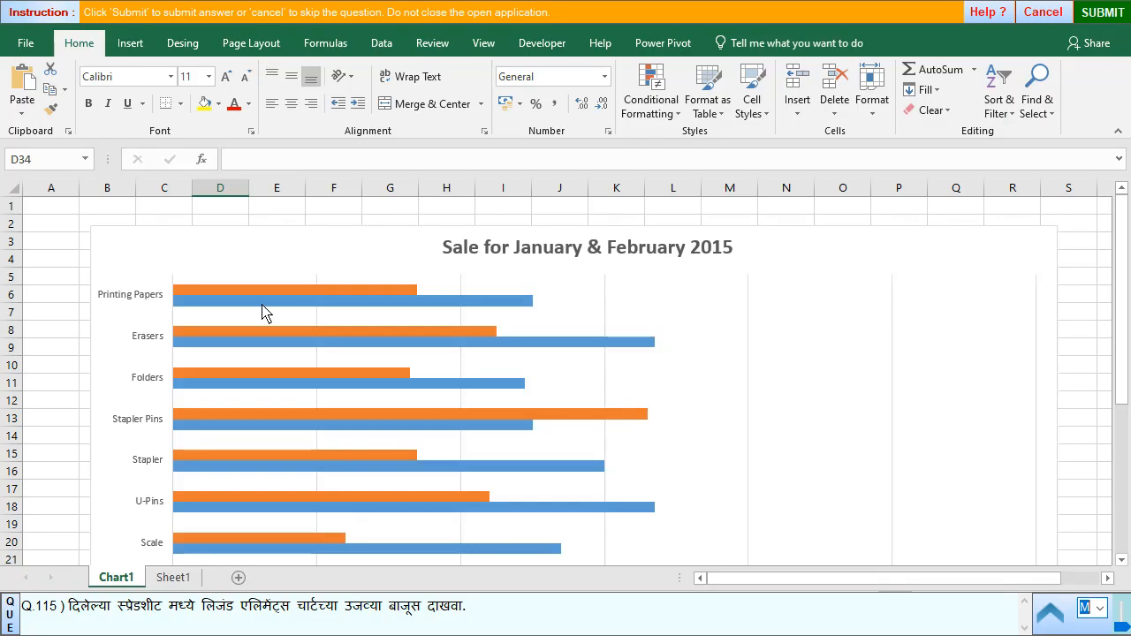
left_click(337, 360)
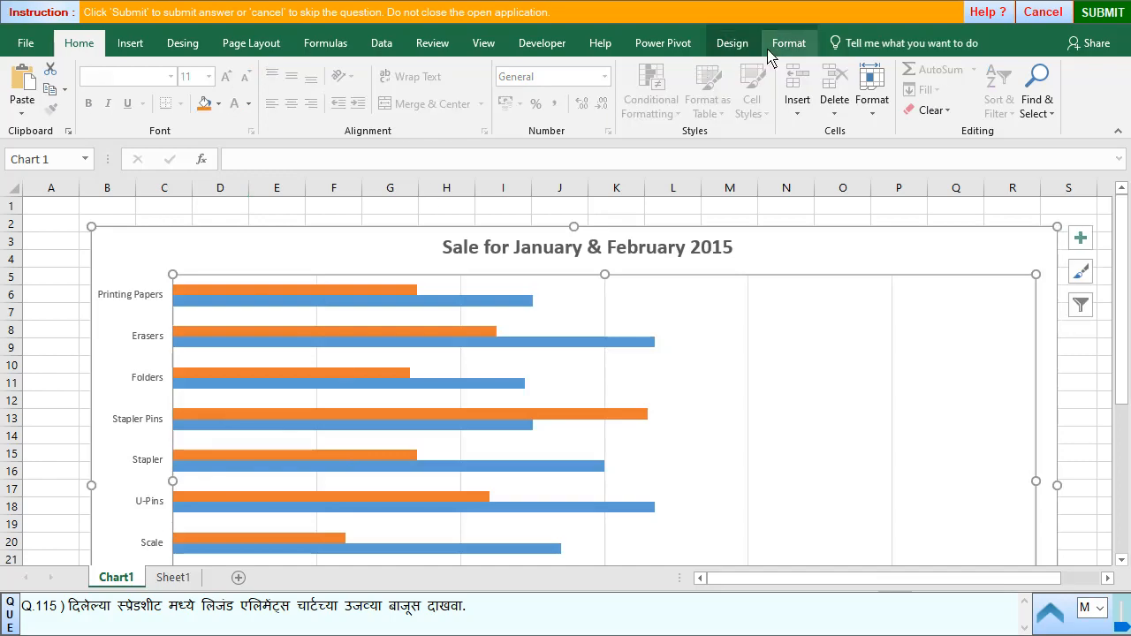
left_click(732, 44)
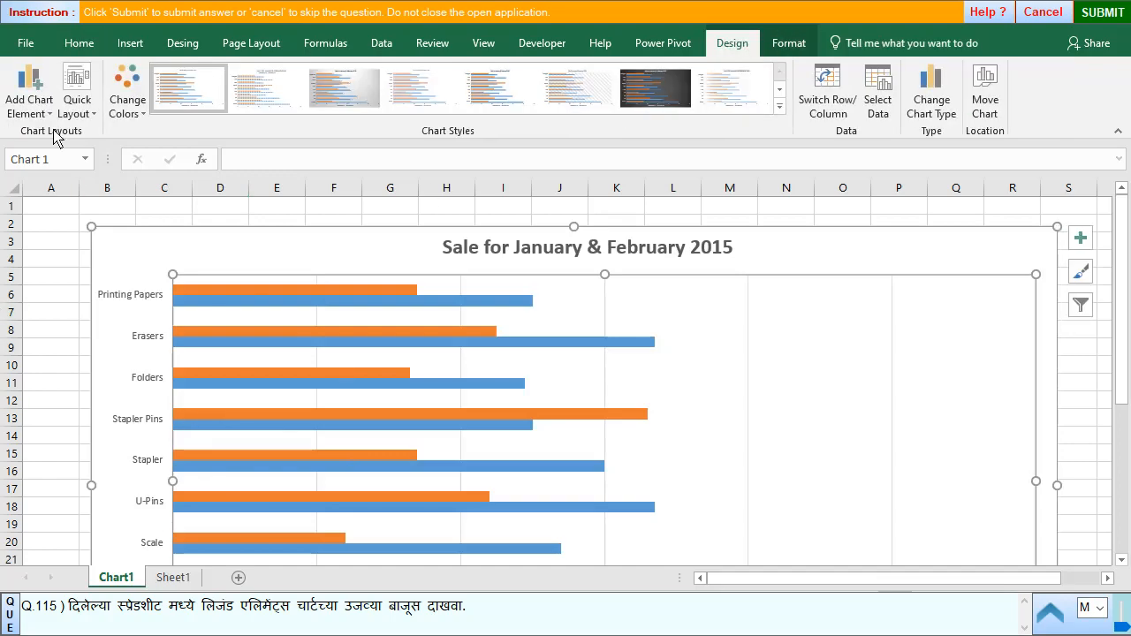
left_click(30, 115)
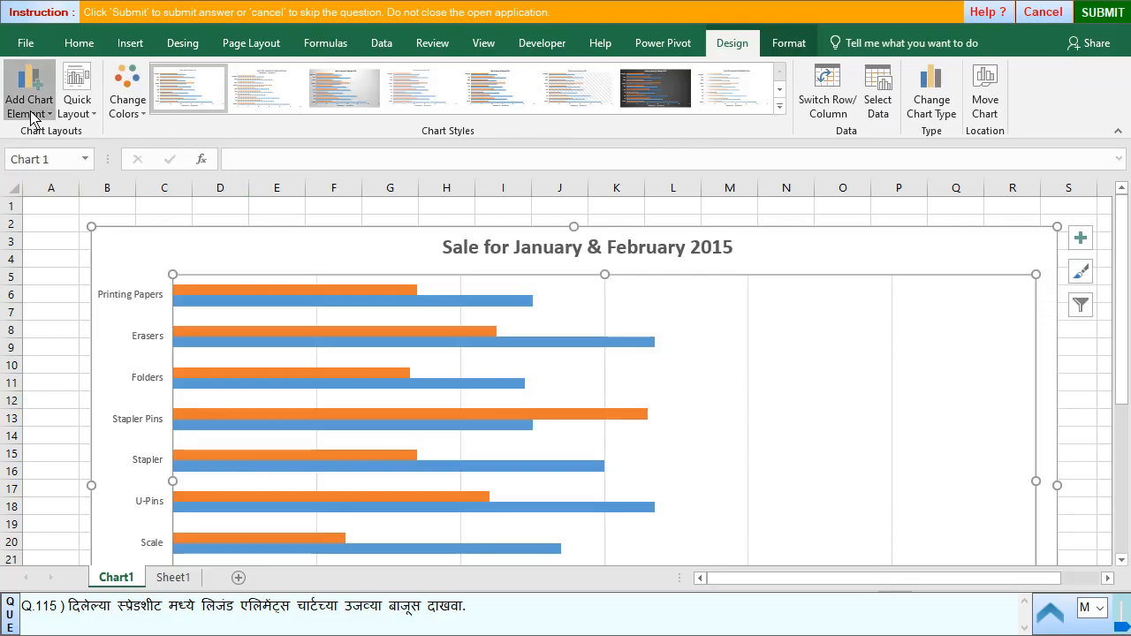
mouse_move(40, 283)
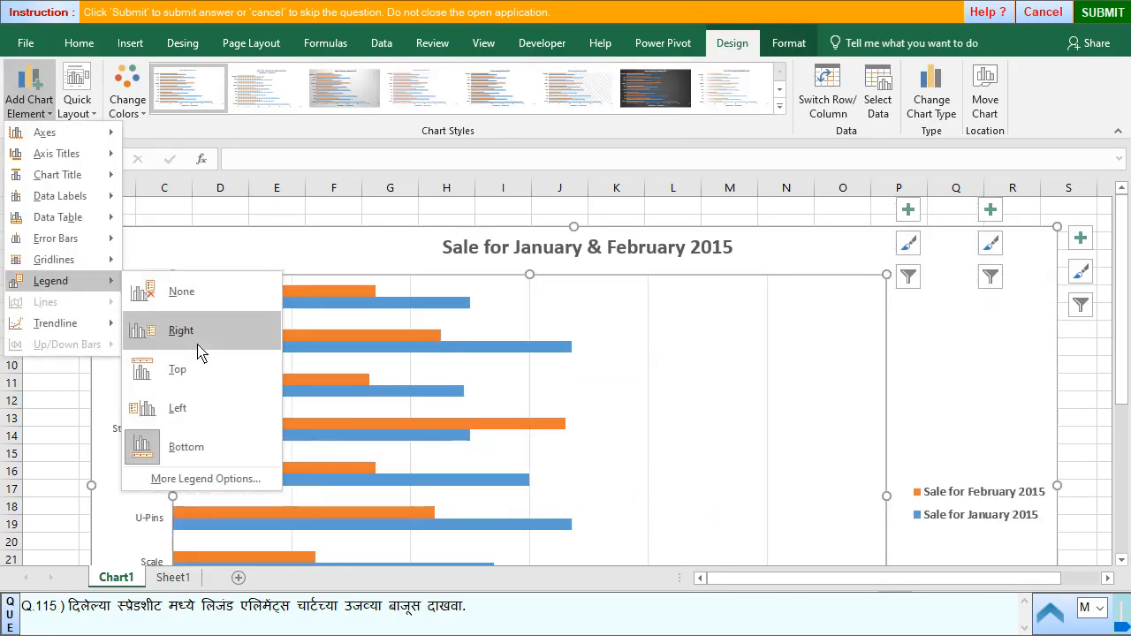
left_click(198, 350)
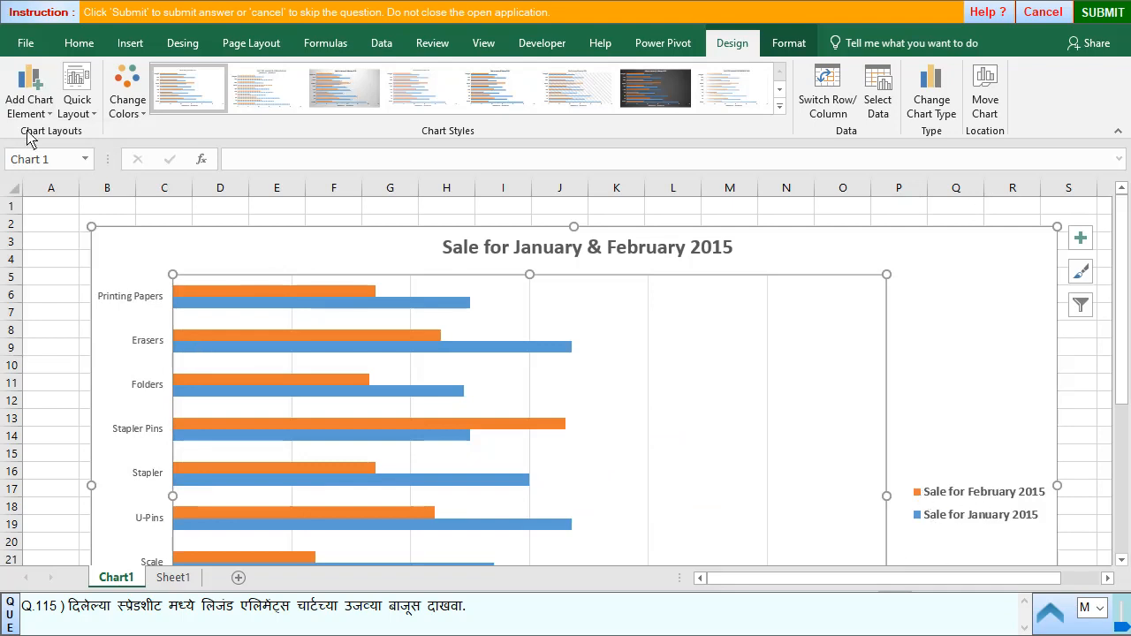
- Try the chart legend on the left side and return it to the right side
left_click(27, 95)
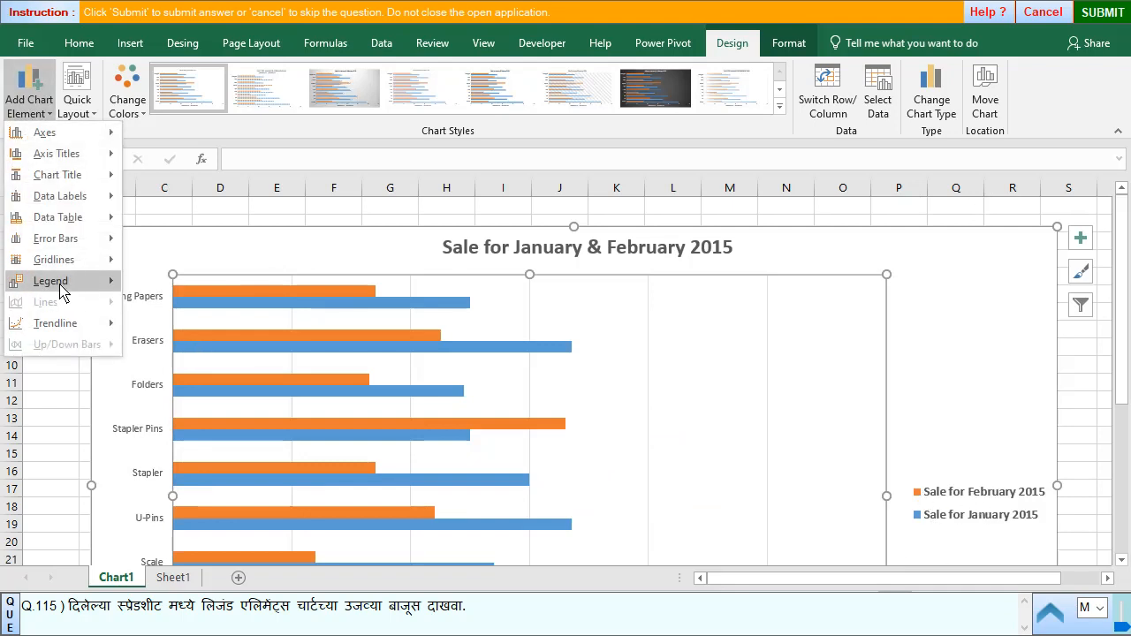
mouse_move(61, 287)
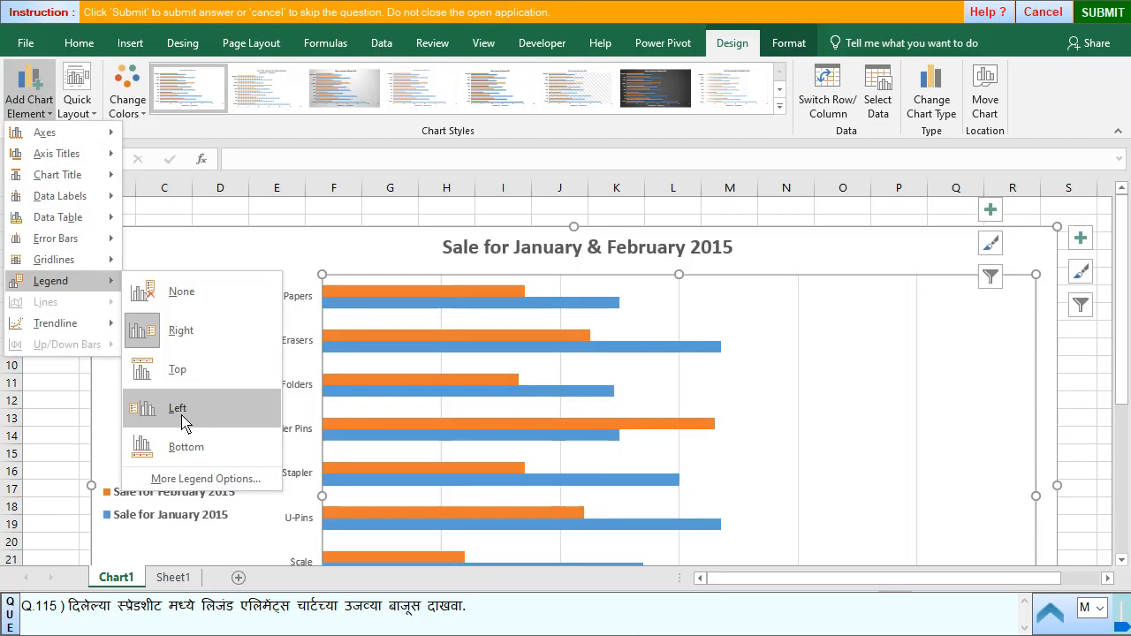
left_click(182, 417)
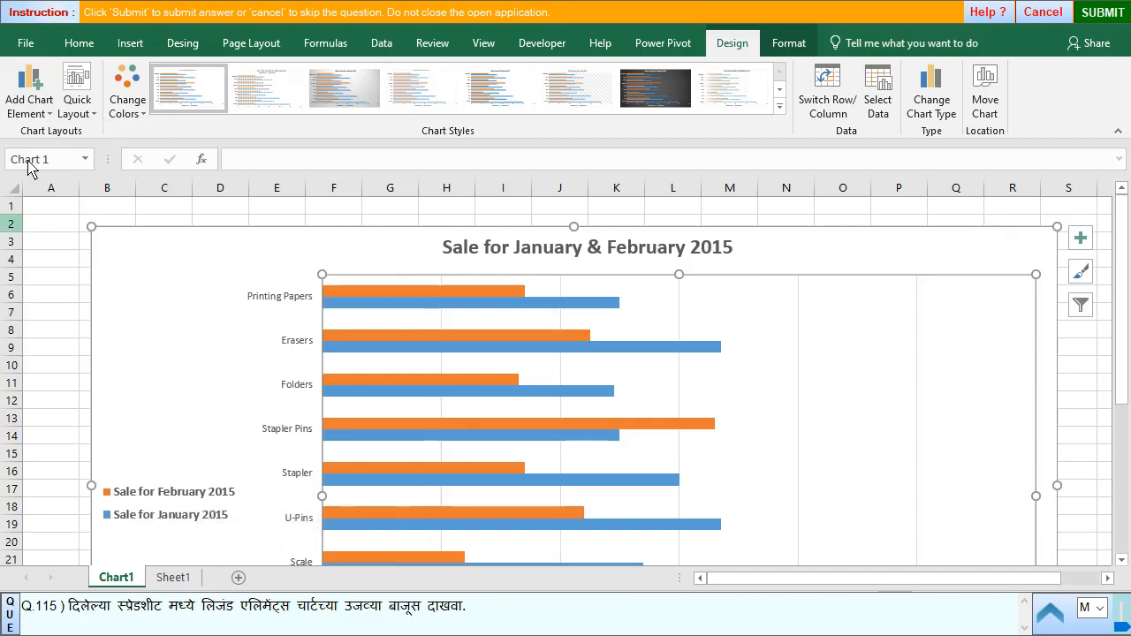
left_click(29, 99)
mouse_move(66, 283)
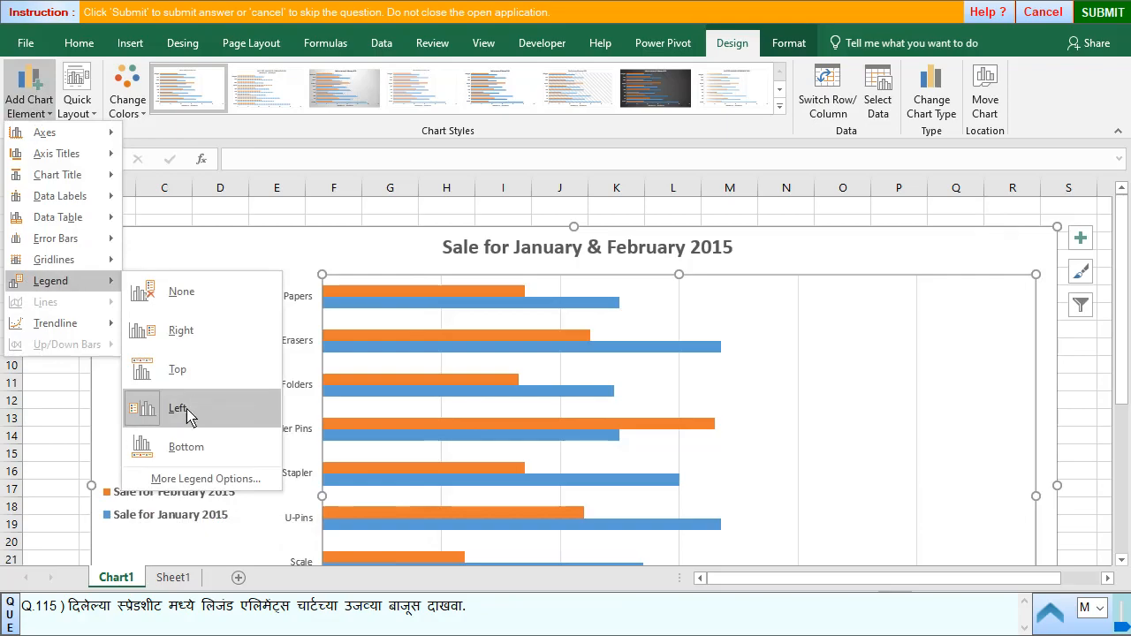
left_click(183, 332)
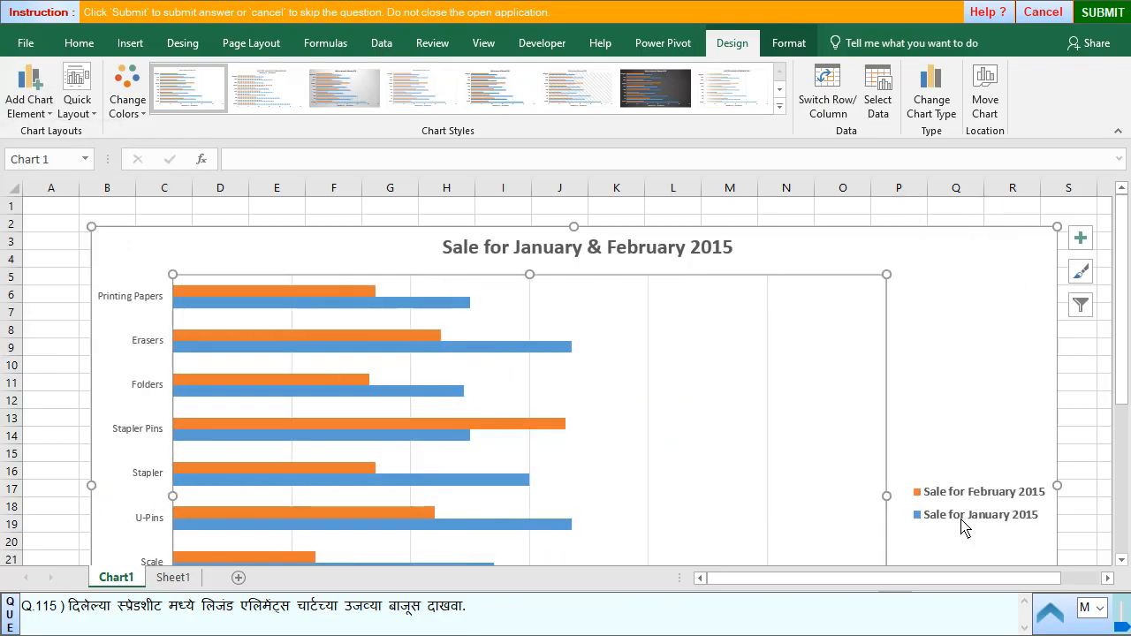
- Submit the chart legend answer for question 115 and advance to question 116
left_click(1108, 13)
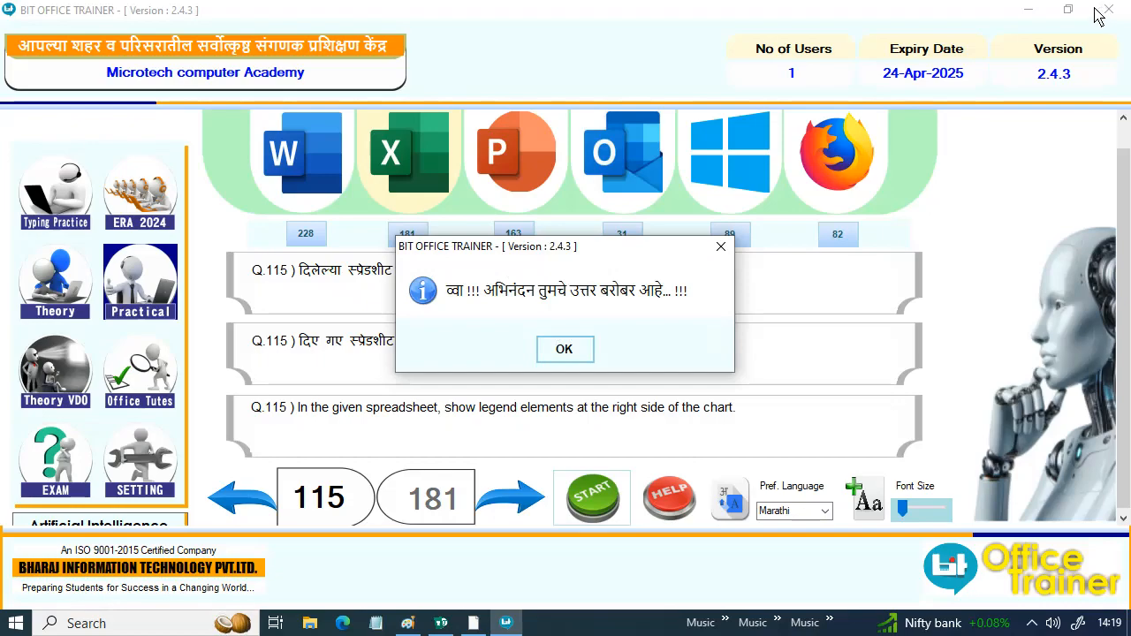
left_click(566, 350)
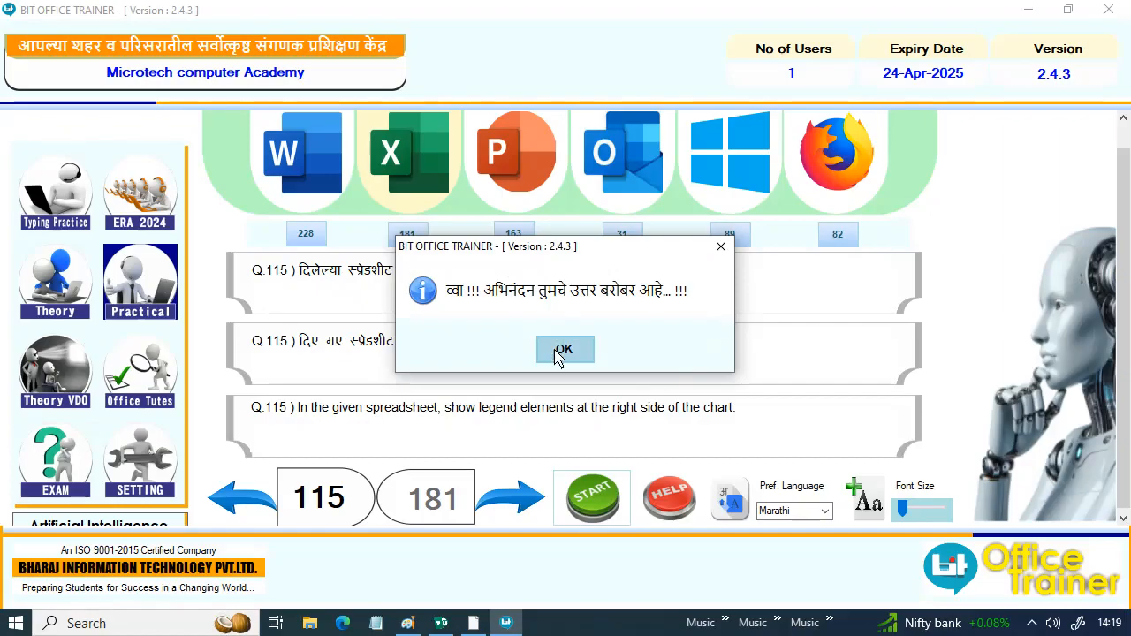
left_click(523, 502)
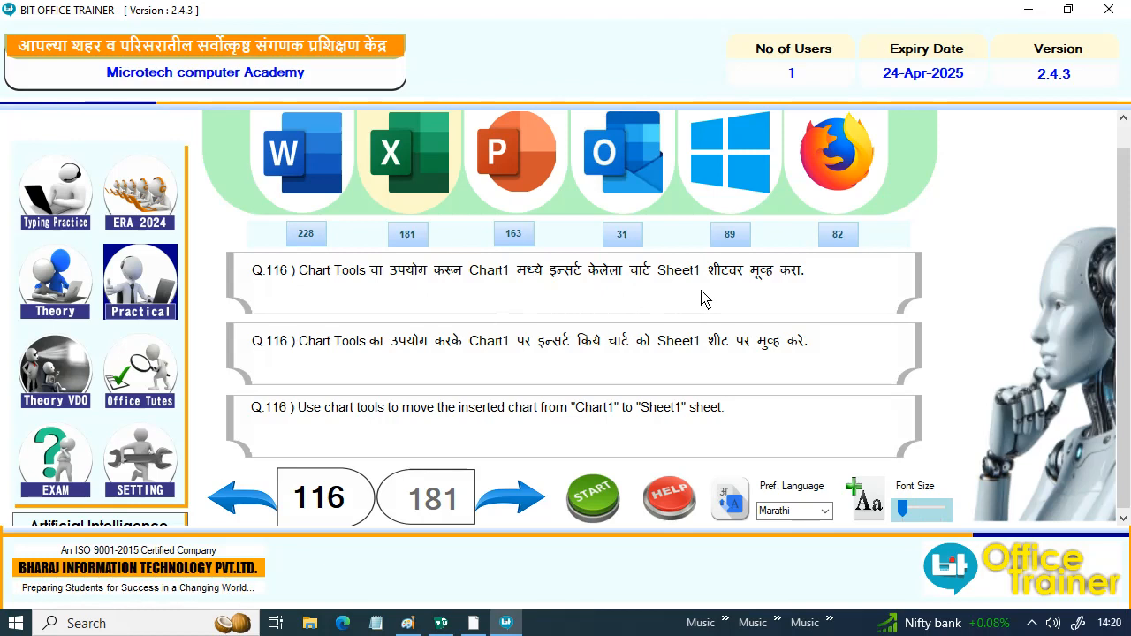
- Start question 116 and look over the contents of the Chart1 and Sheet1 sheets
left_click(593, 496)
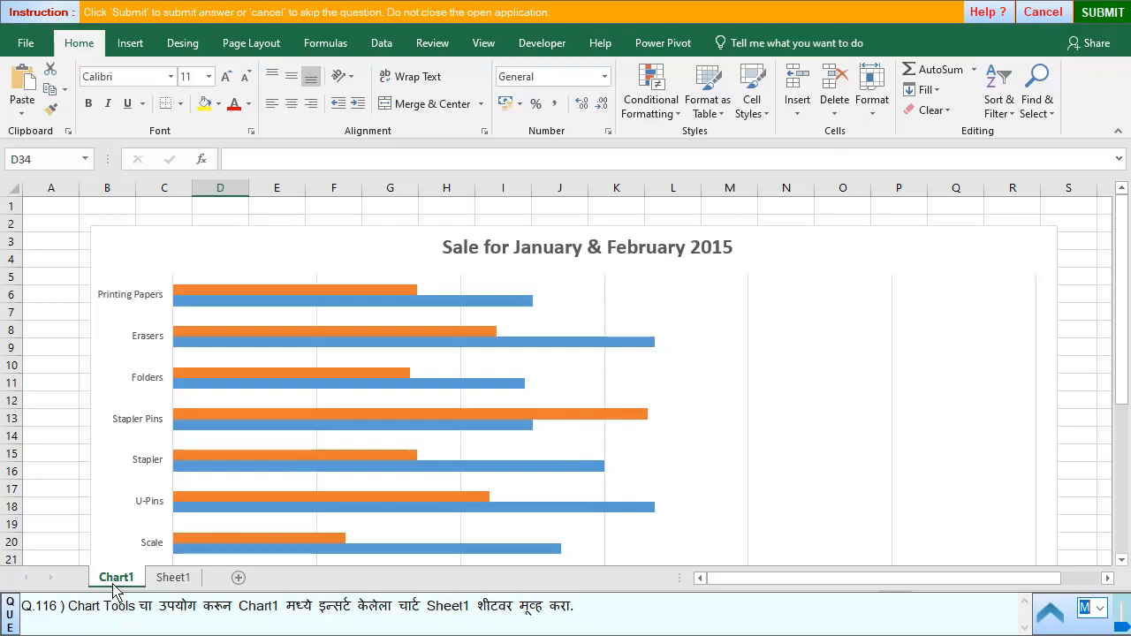
left_click(177, 579)
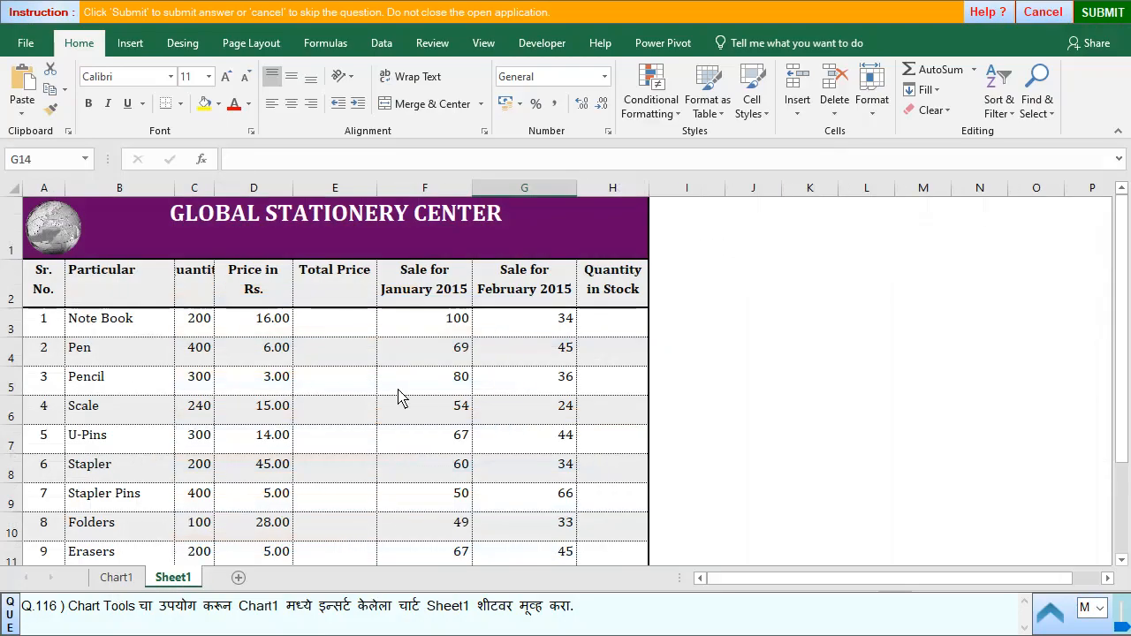
left_click(116, 579)
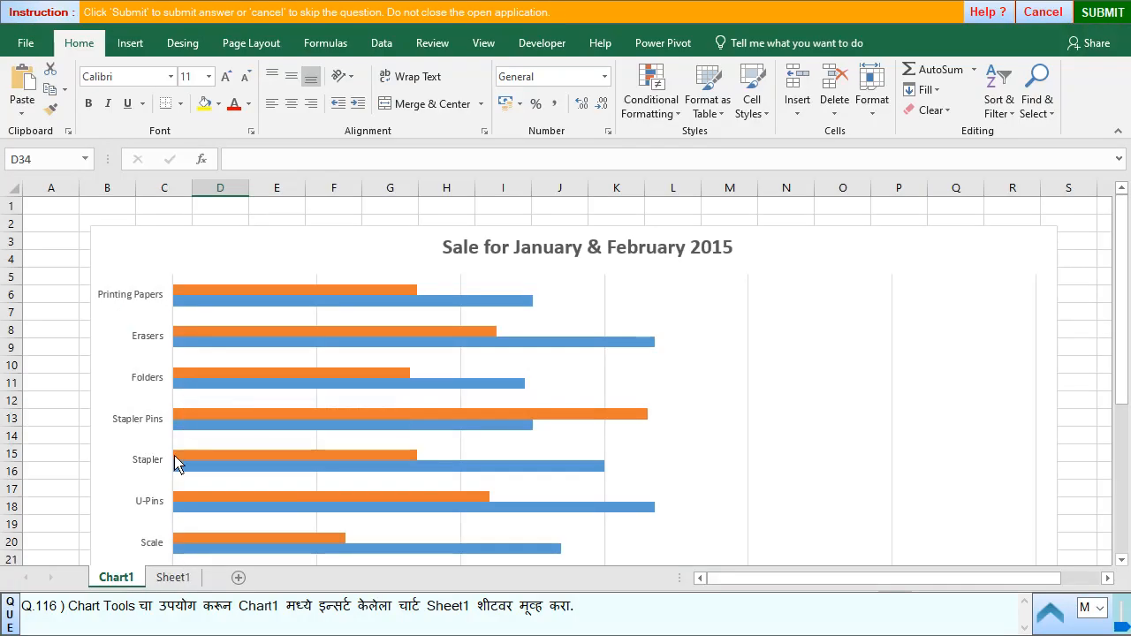
left_click(174, 579)
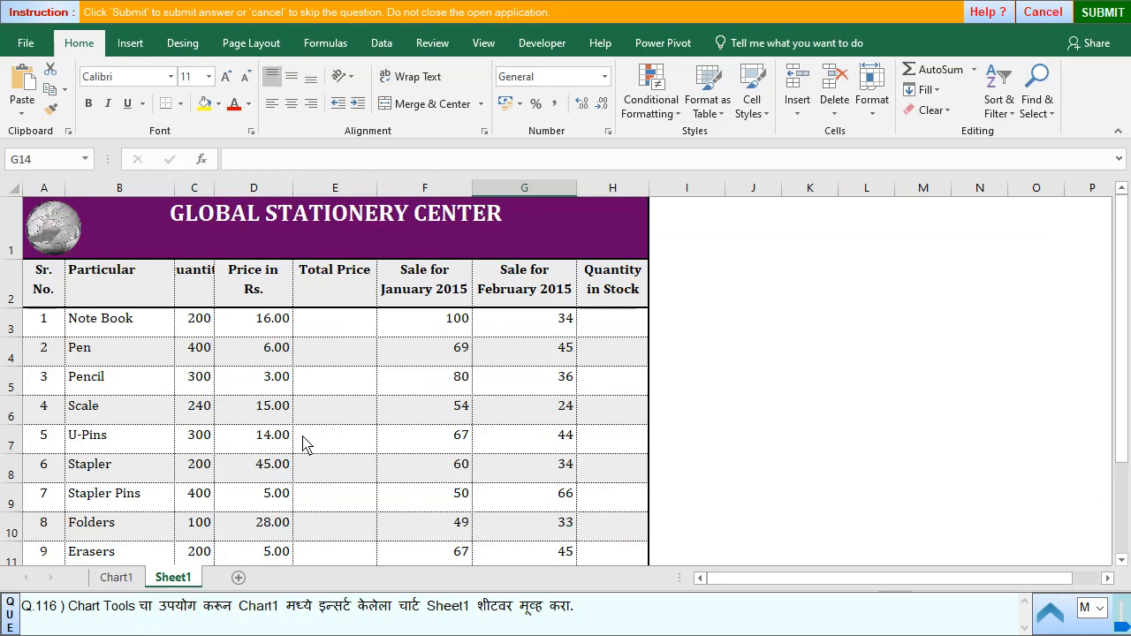
left_click(115, 577)
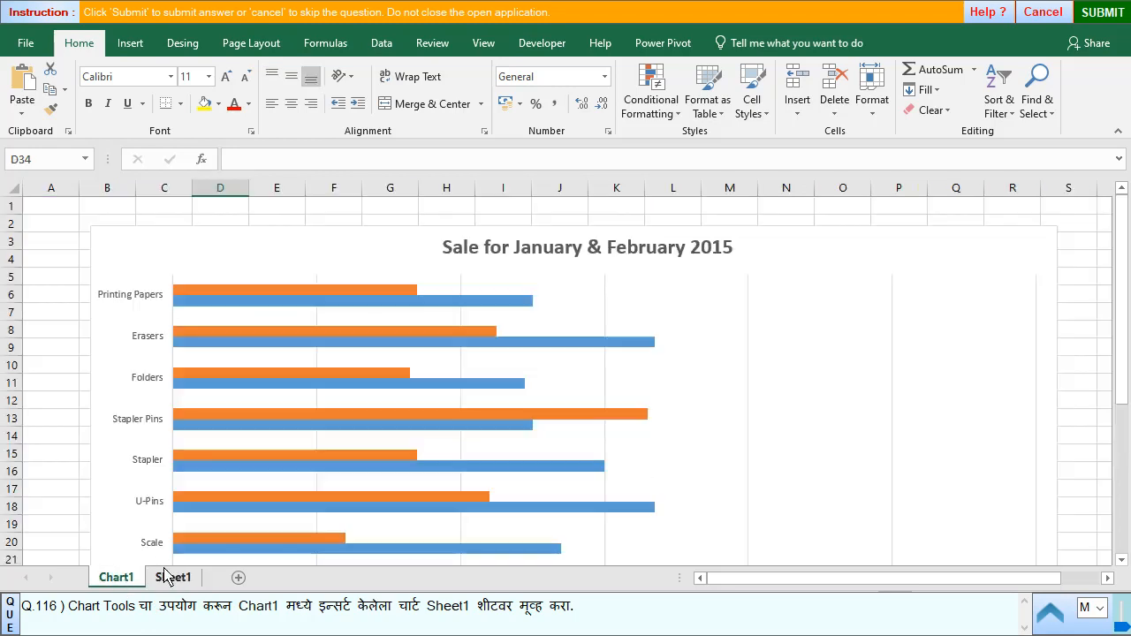
left_click(168, 576)
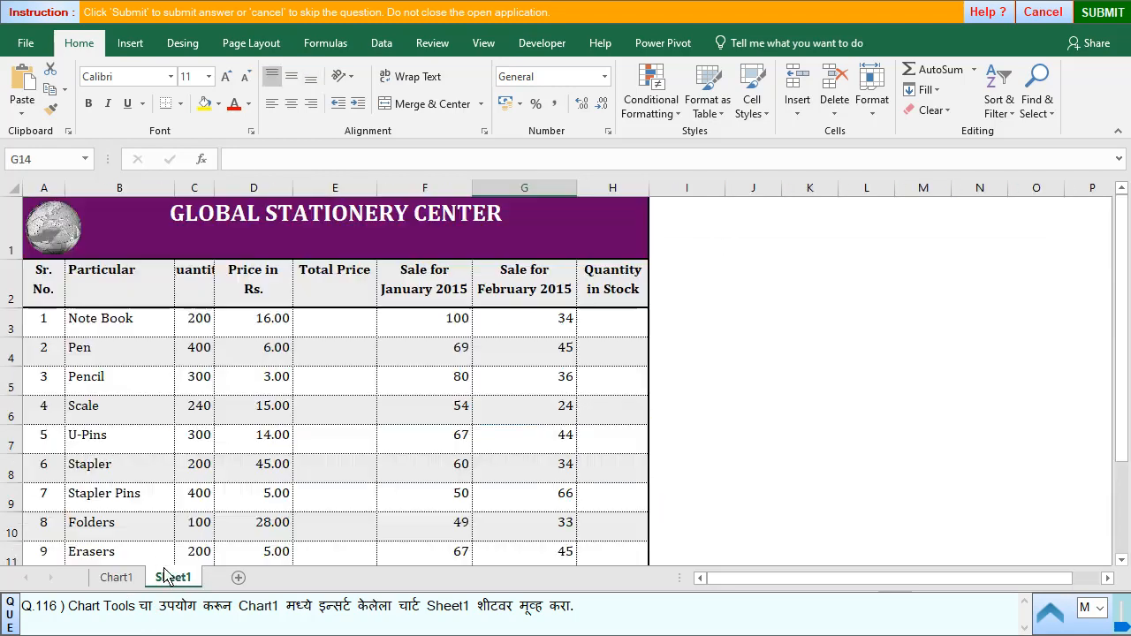
- Move the January and February 2015 sales chart from Chart1 into Sheet1 as an object
left_click(120, 578)
left_click(458, 279)
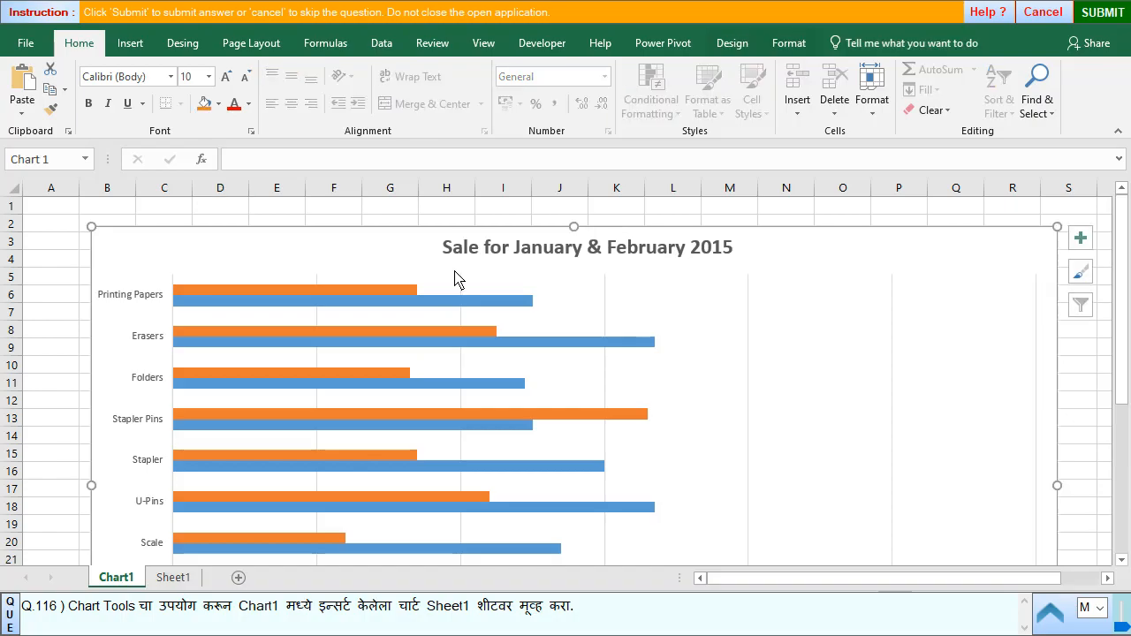
left_click(723, 46)
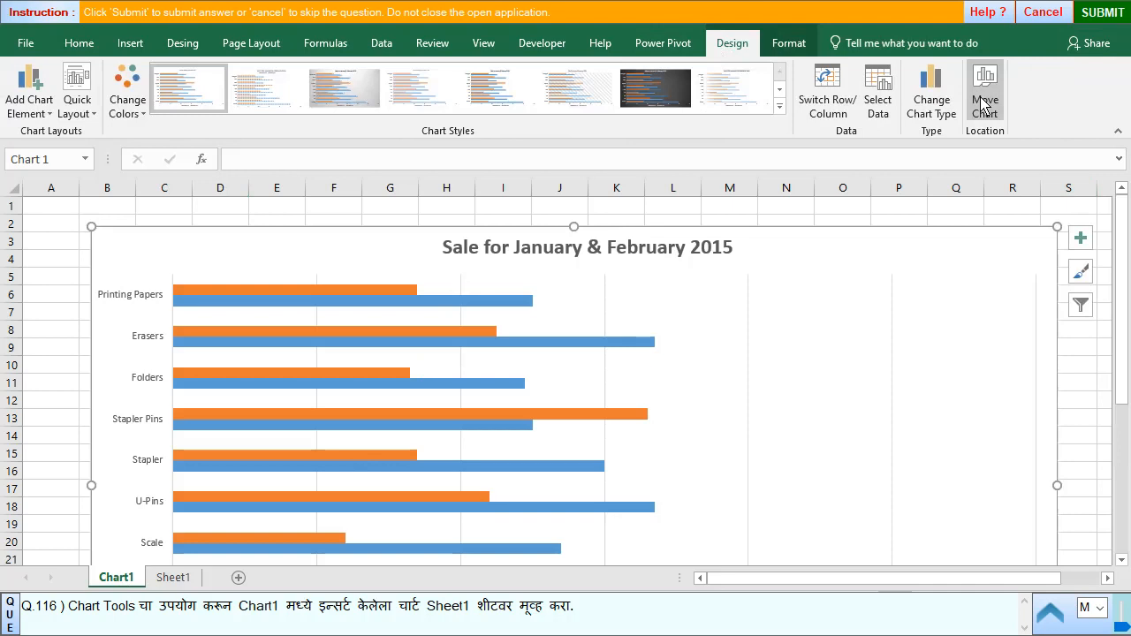
left_click(985, 104)
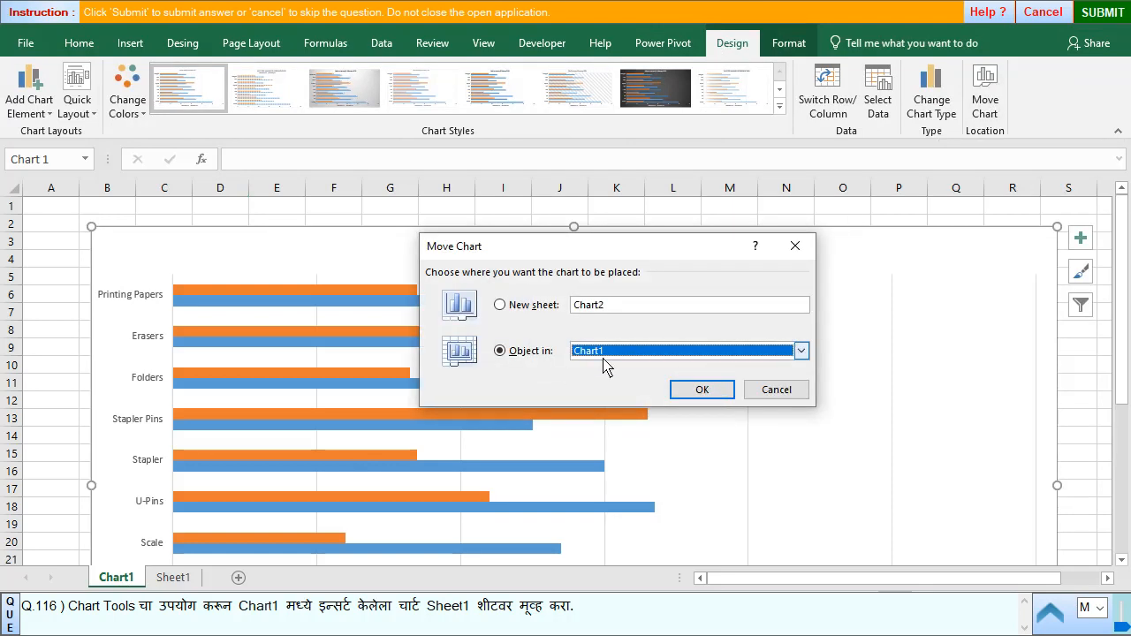
left_click(636, 359)
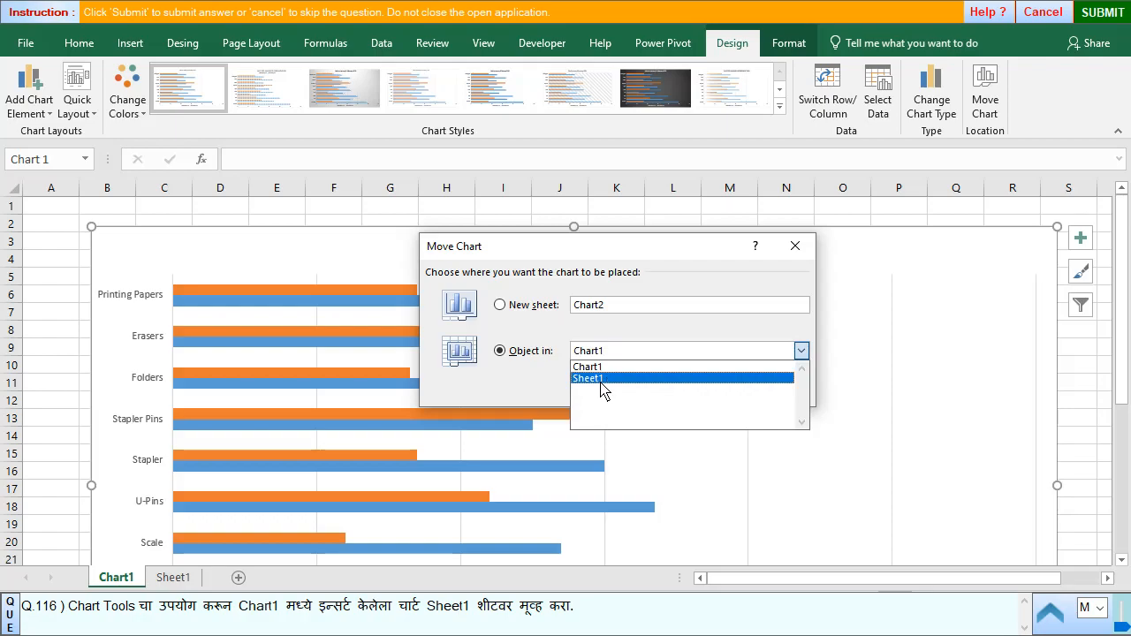
left_click(602, 380)
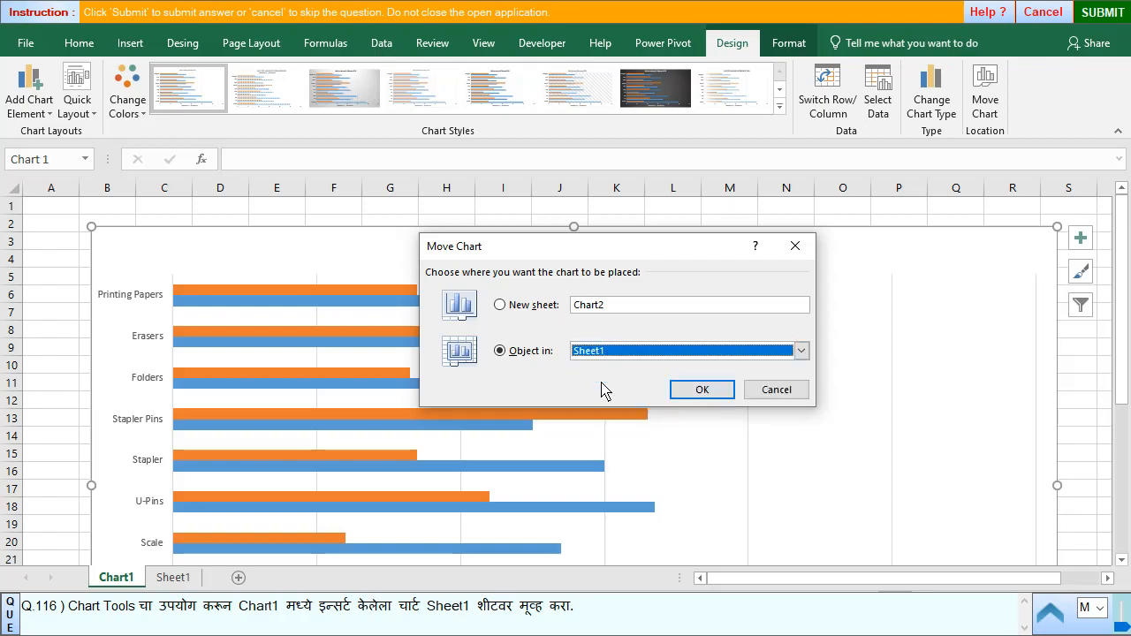
left_click(702, 390)
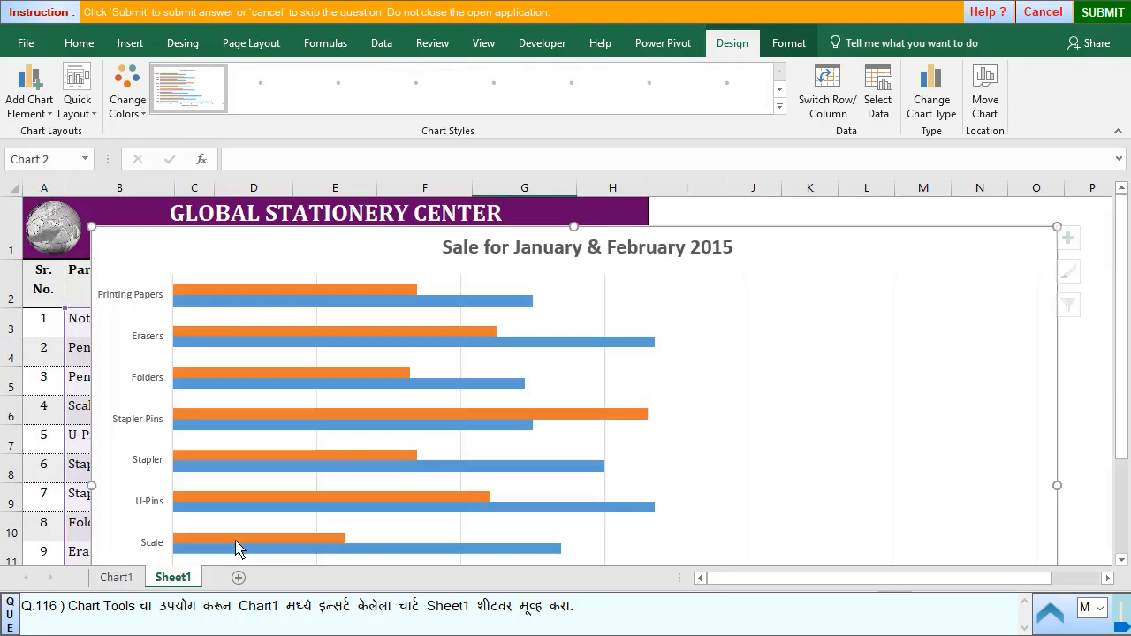
- Check the Chart1 sheet, then shift the sales chart on Sheet1 slightly down and to the right
left_click(101, 583)
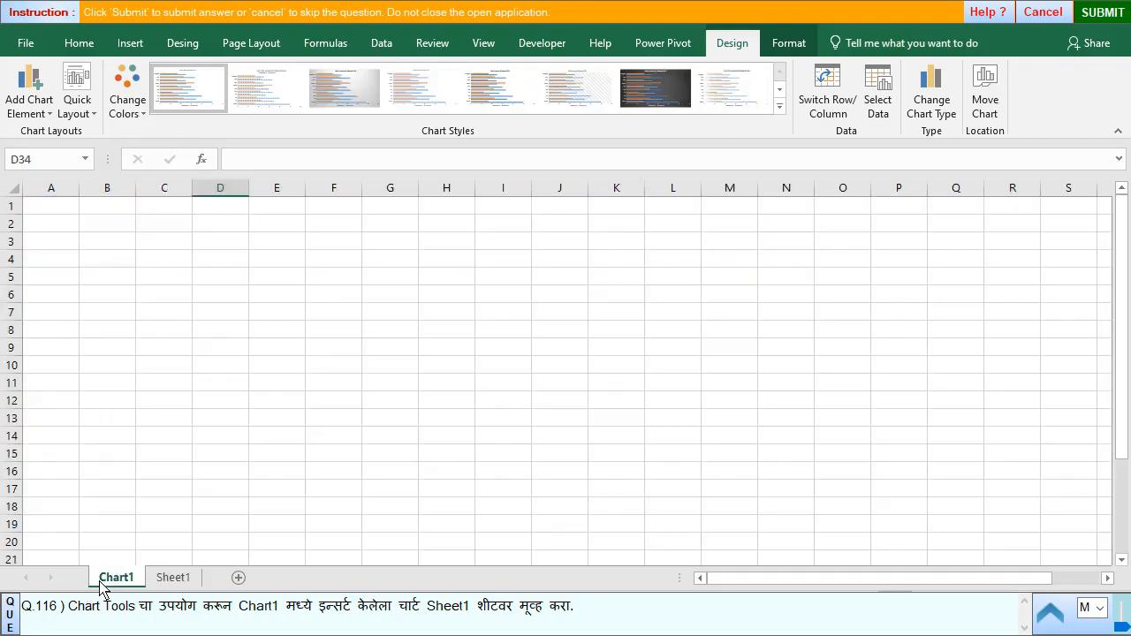
left_click(173, 580)
left_click_drag(336, 278, 437, 326)
- Submit the moved chart answer for question 116 and skip questions 117 and 118 to reach question 119
left_click(1103, 12)
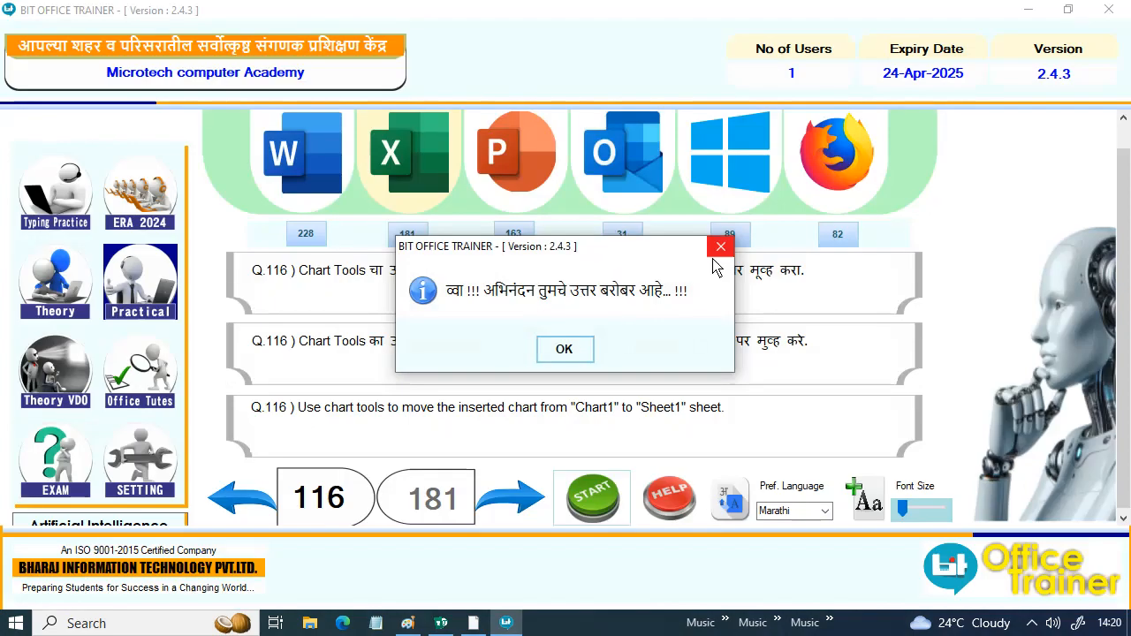
left_click(566, 349)
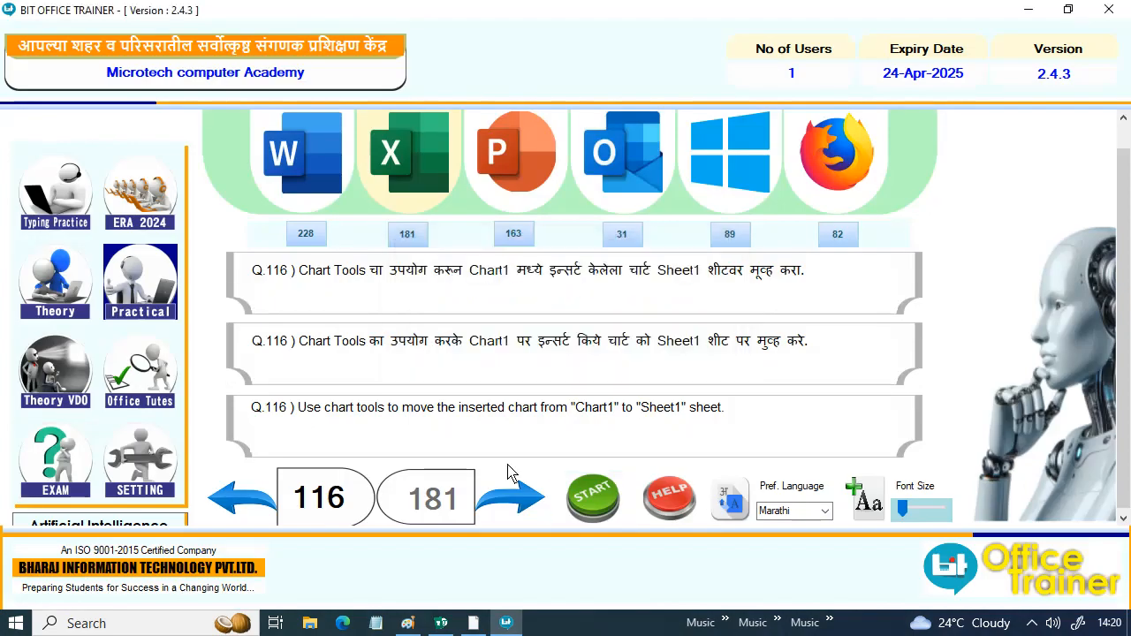
left_click(513, 486)
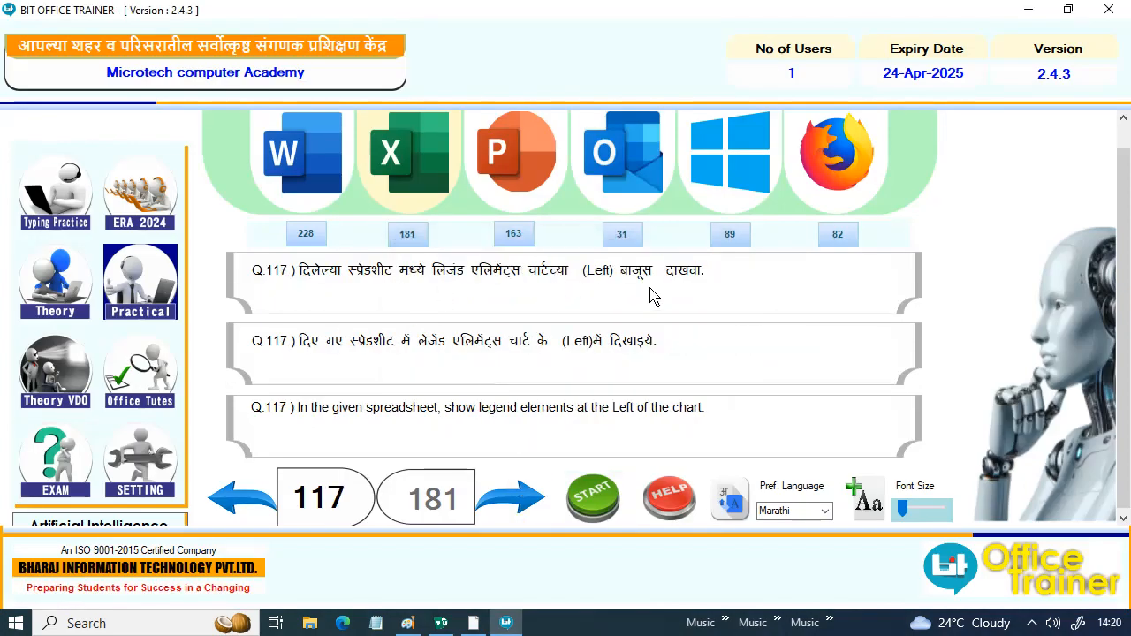
left_click(506, 515)
left_click(502, 515)
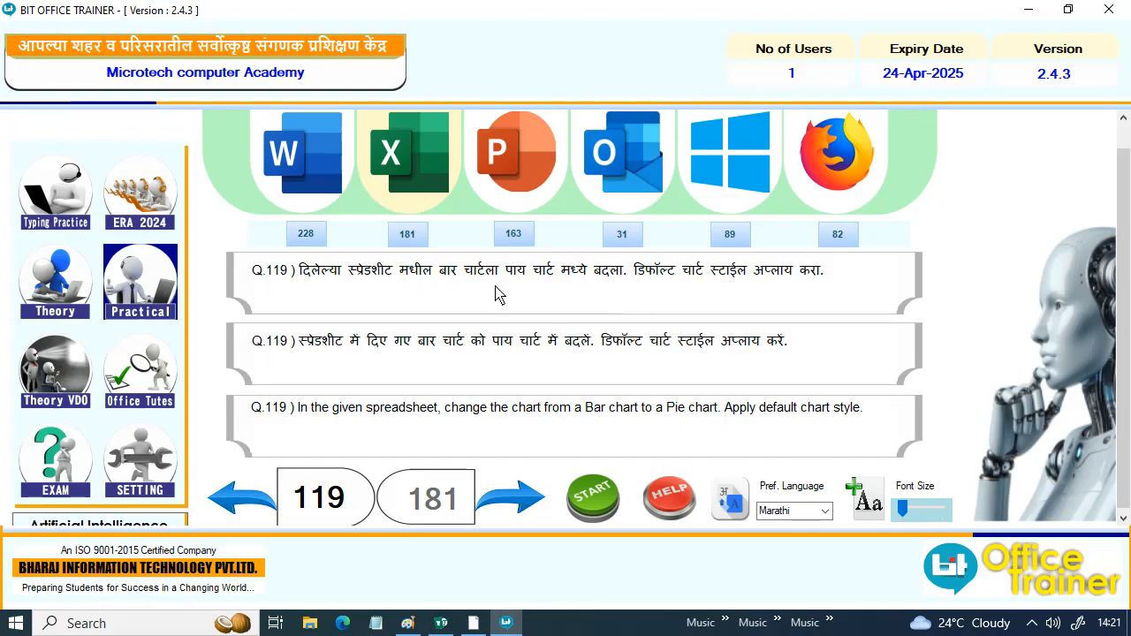
- Start question 119 and change the bar chart on Chart1 to a standard Pie chart with the default style
left_click(594, 500)
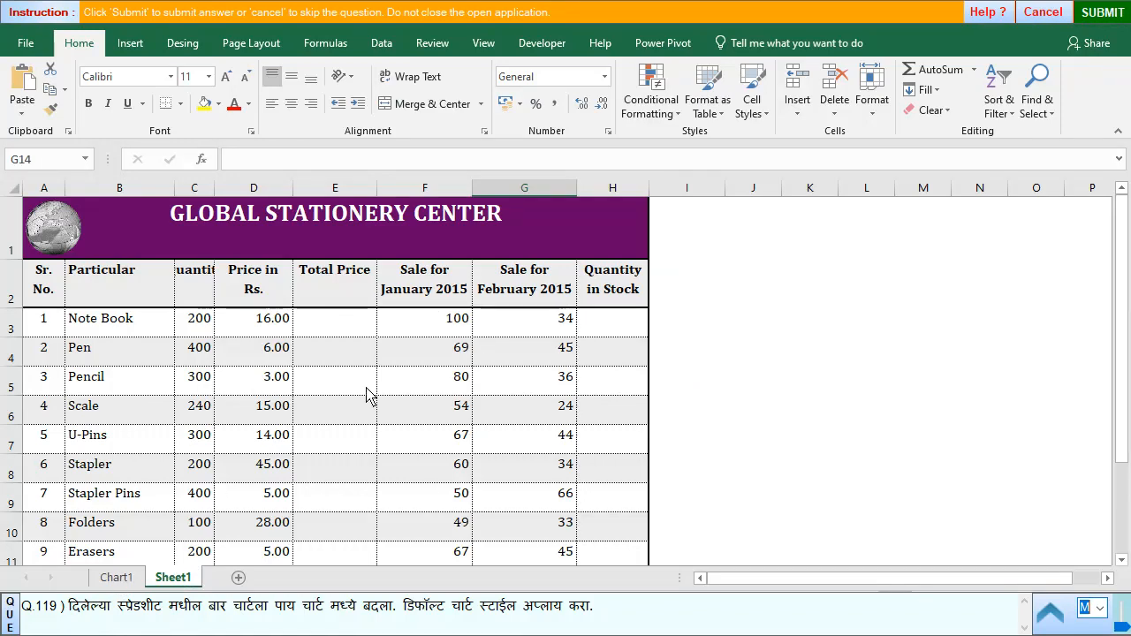
left_click(115, 582)
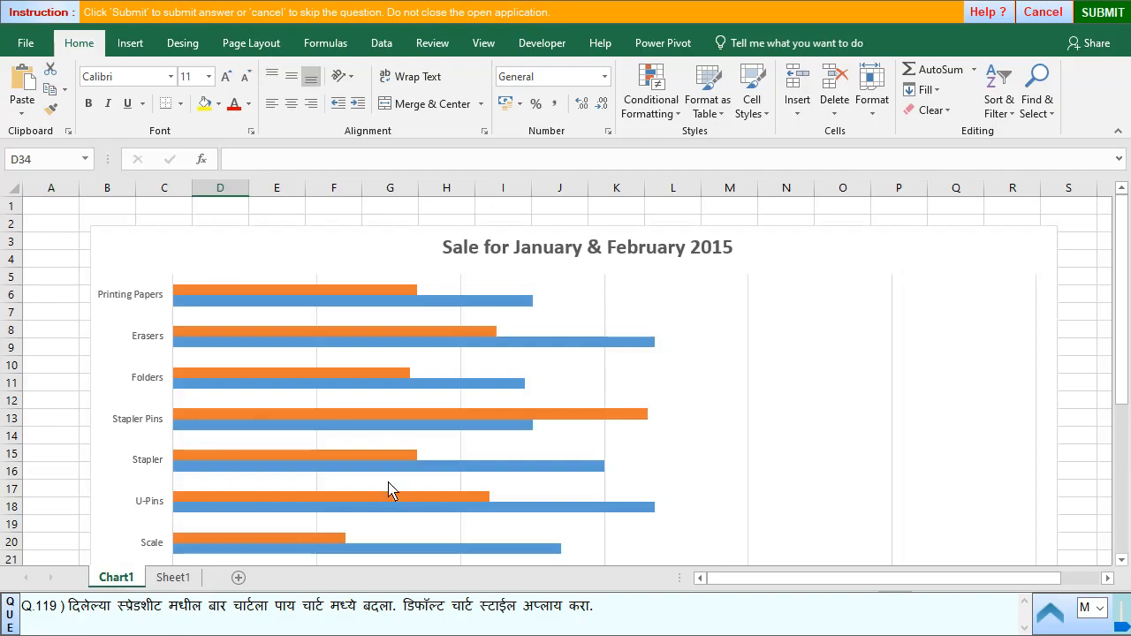
left_click(495, 442)
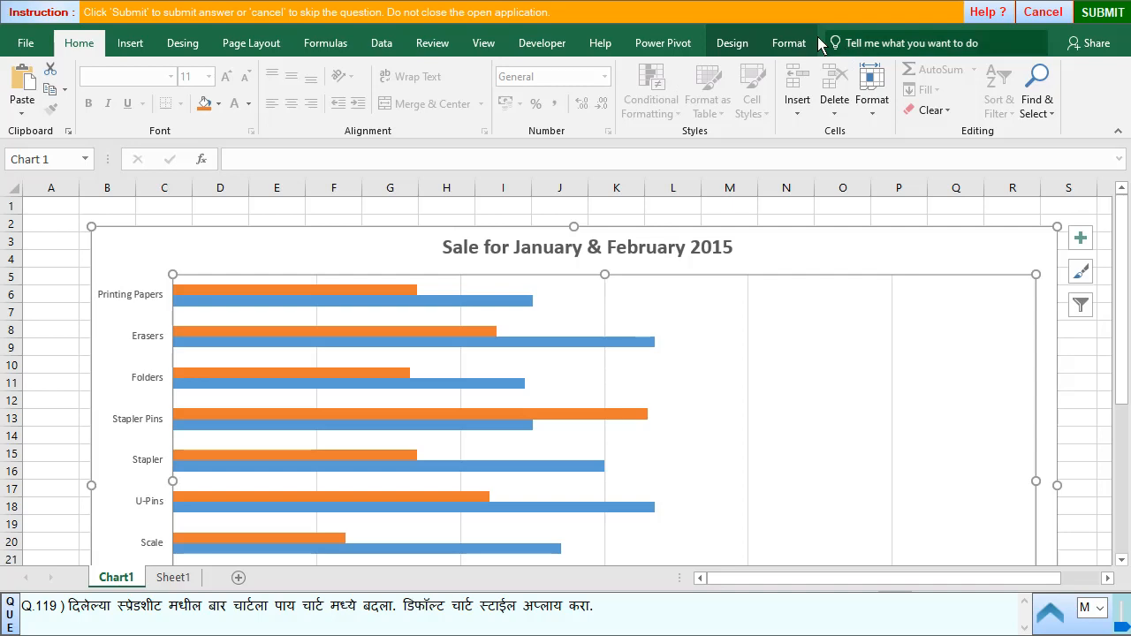
left_click(745, 44)
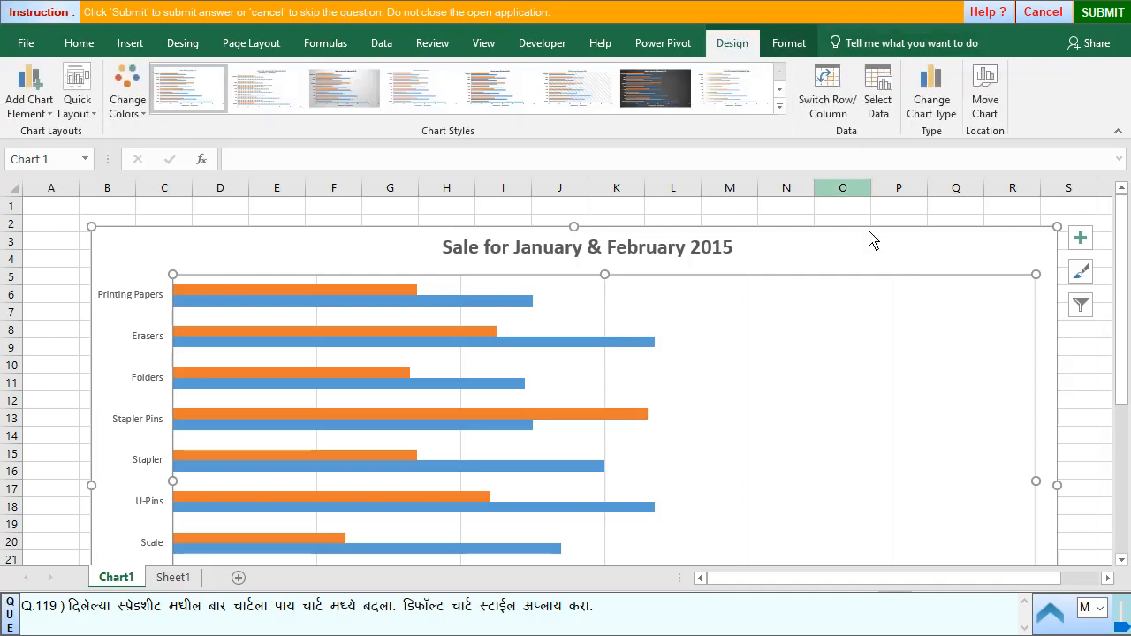
left_click(924, 115)
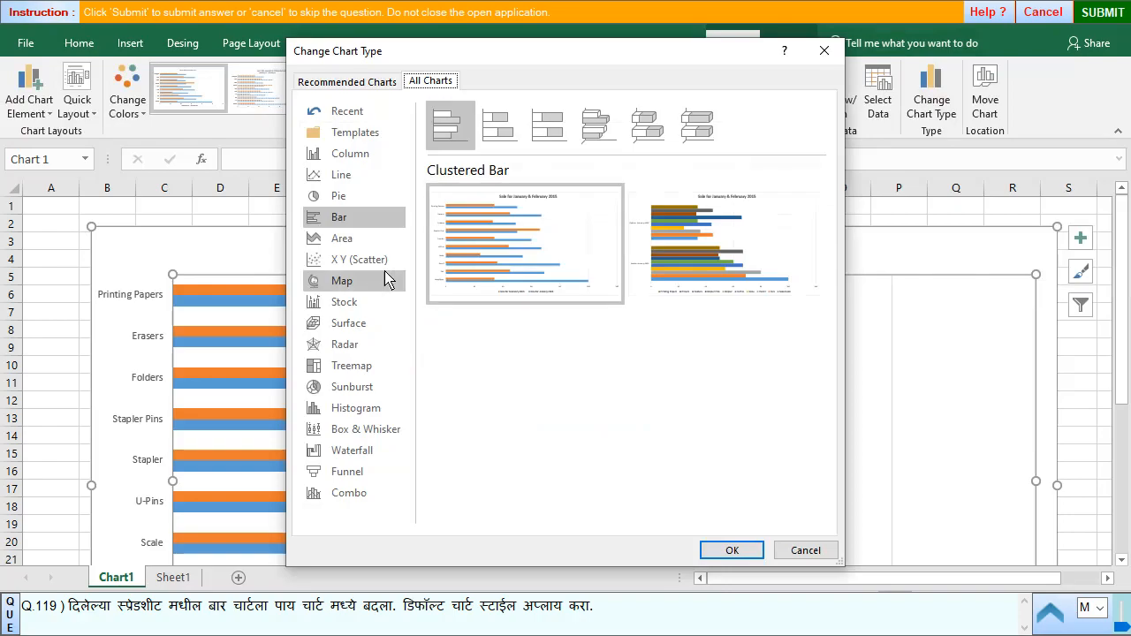
left_click(339, 197)
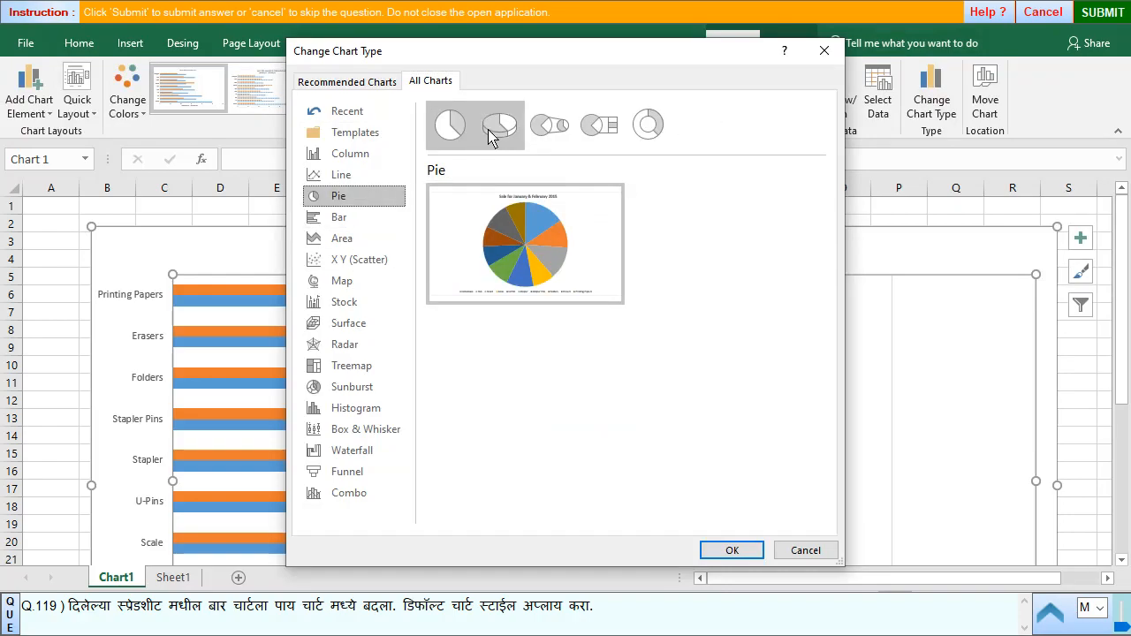
left_click(732, 551)
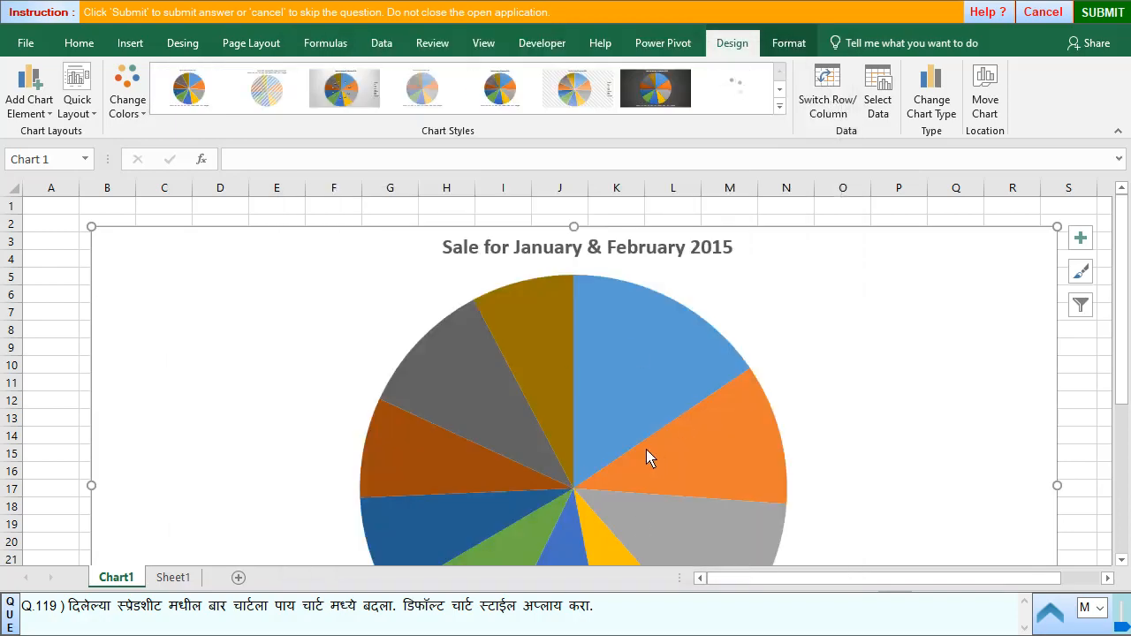
- Submit the pie chart answer for question 119 and advance to question 120
left_click(1115, 16)
left_click(555, 352)
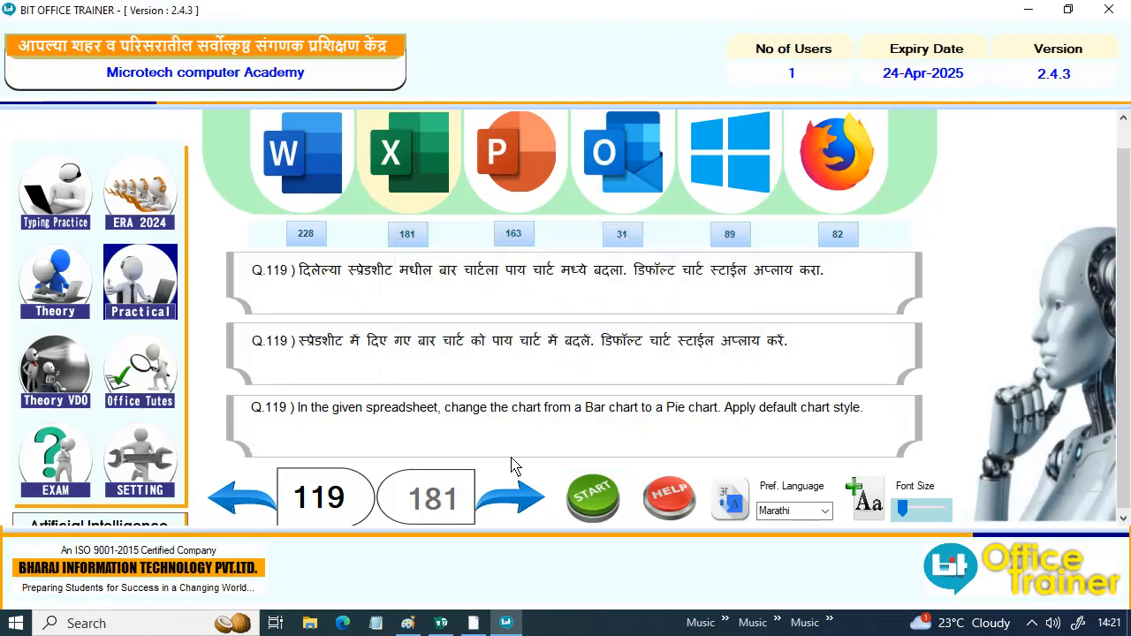
left_click(511, 497)
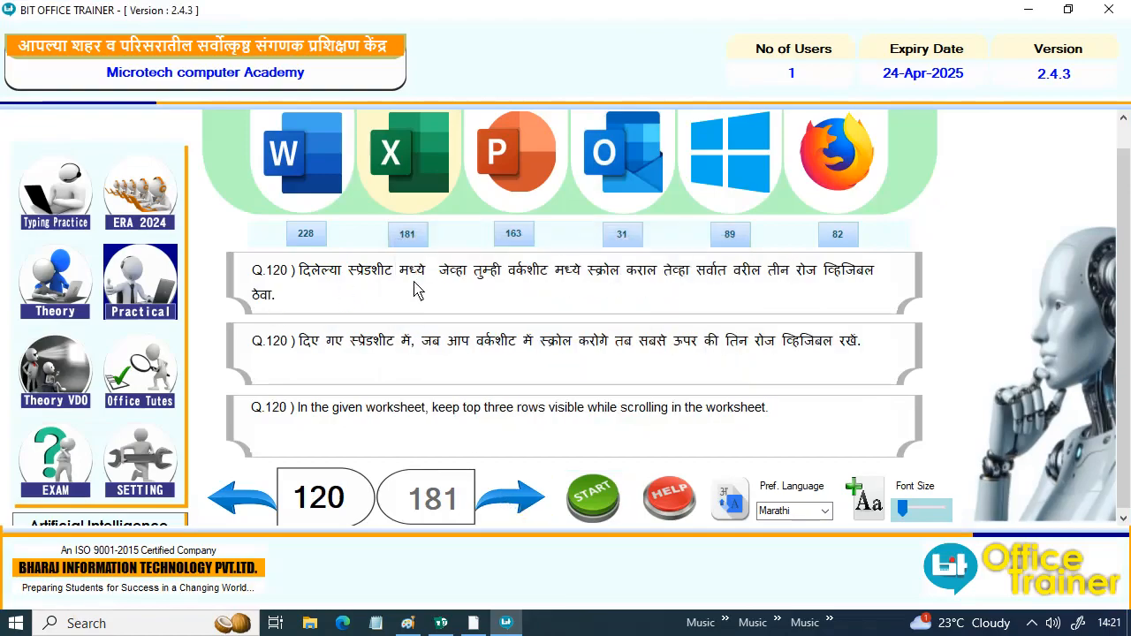
- Start question 120, freeze the top three rows of the CET result sheet, and submit the answer
left_click(583, 499)
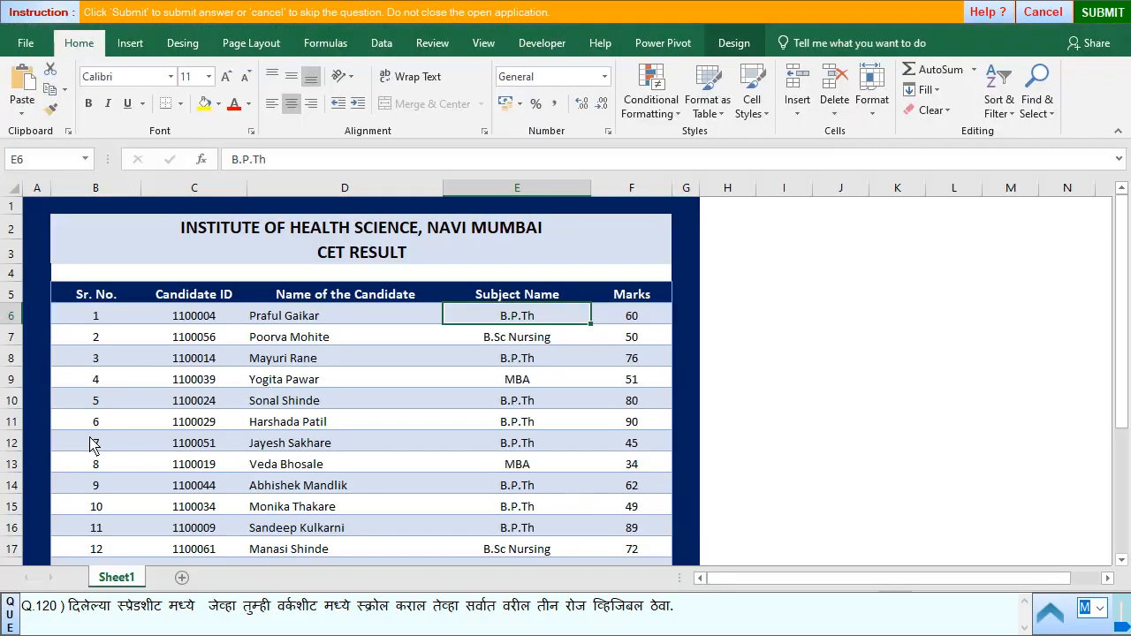
left_click(13, 275)
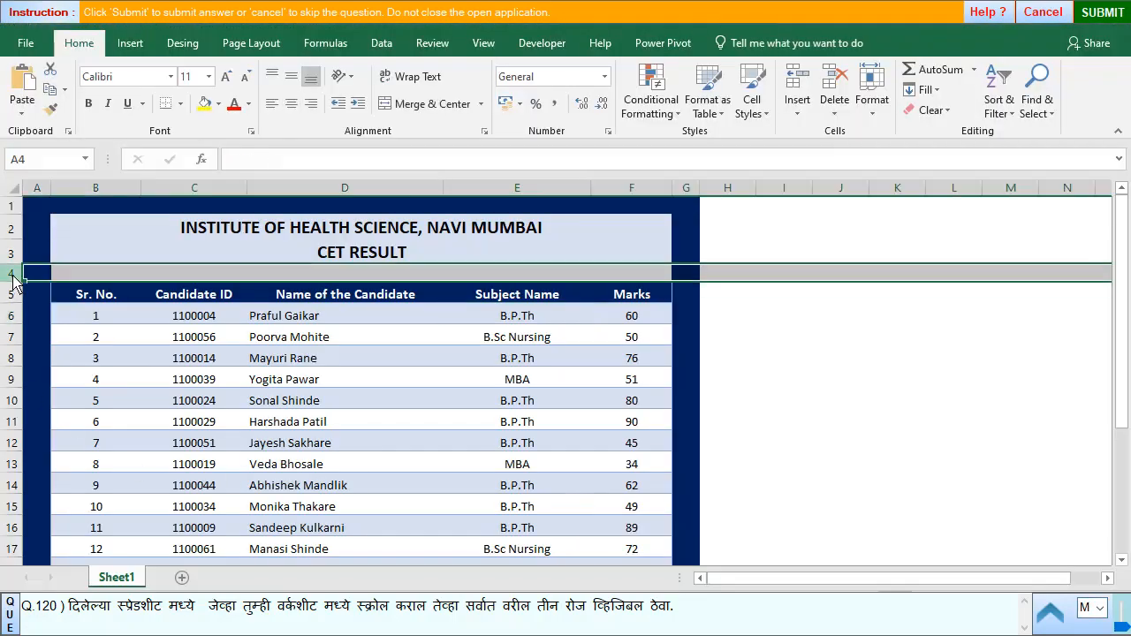
left_click(484, 43)
left_click(578, 111)
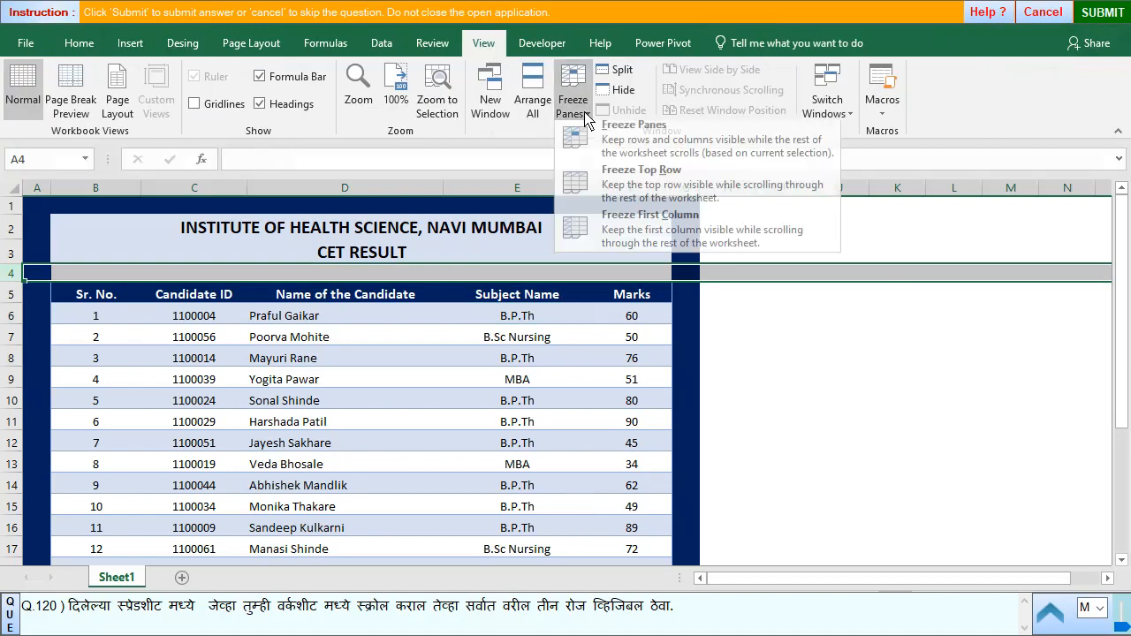
left_click(658, 161)
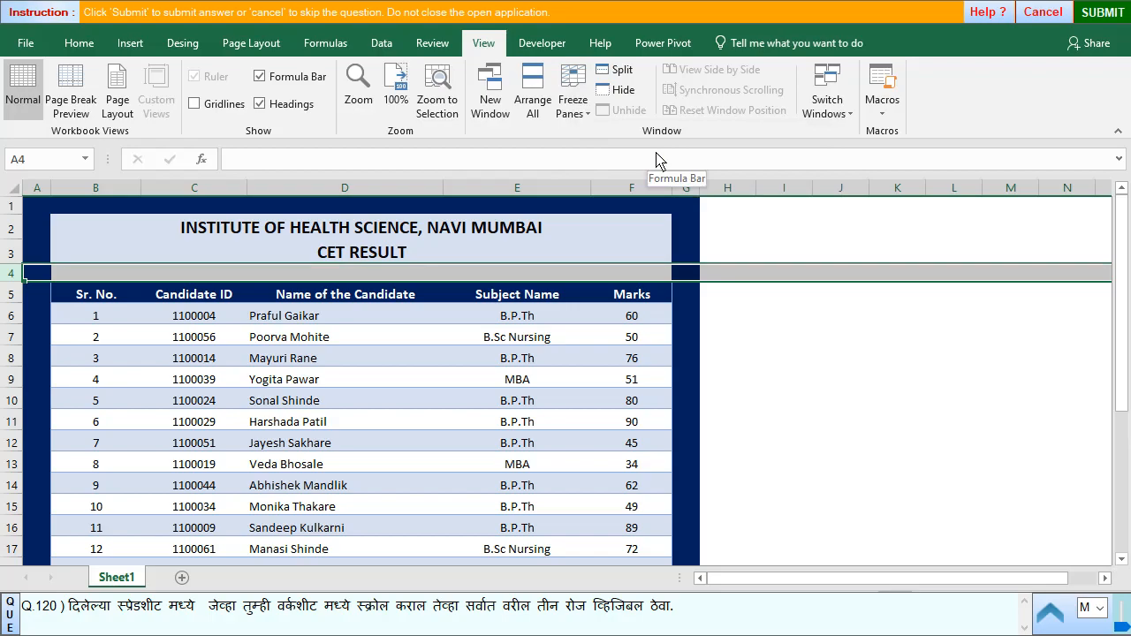
left_click(1103, 13)
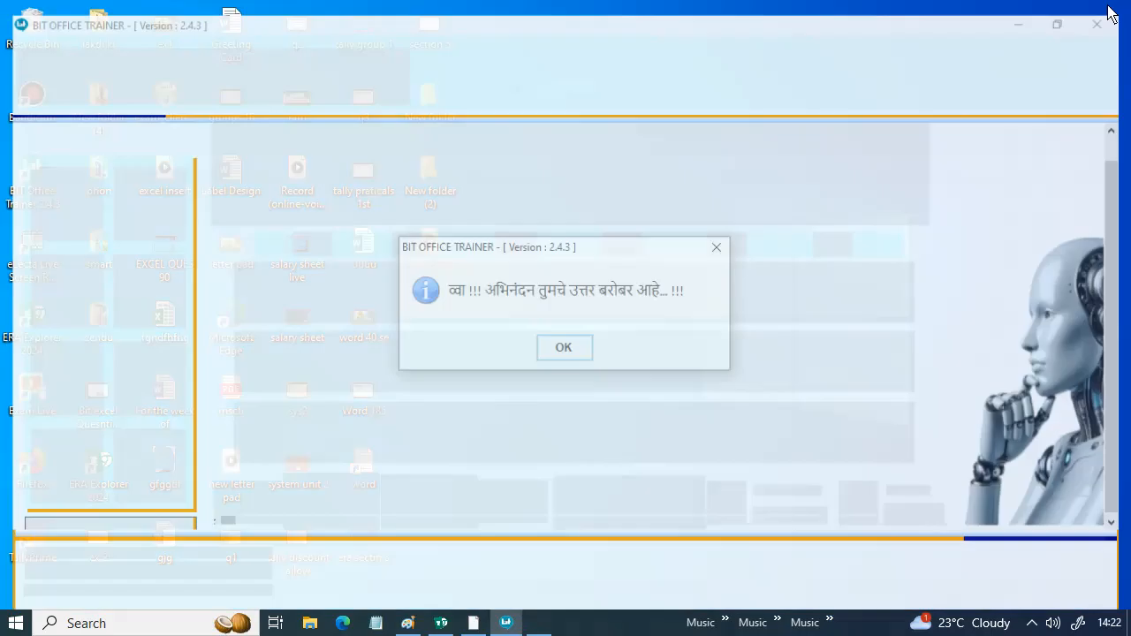
left_click(542, 351)
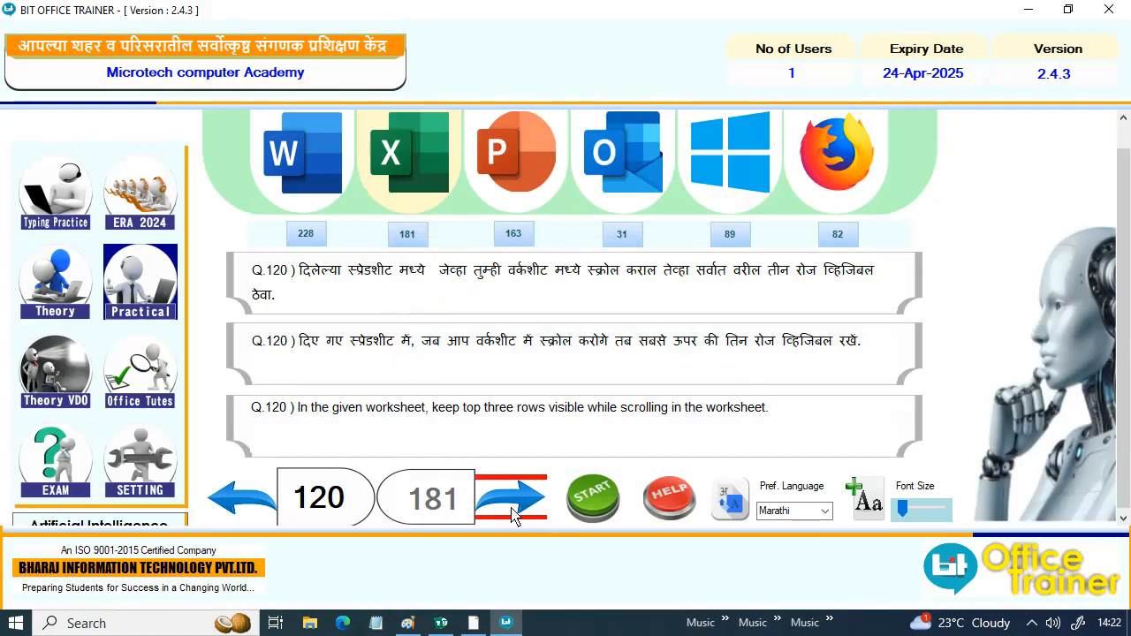
- Advance to question 121, start it, and change the bar chart on Chart1 to a Clustered Column chart
left_click(511, 514)
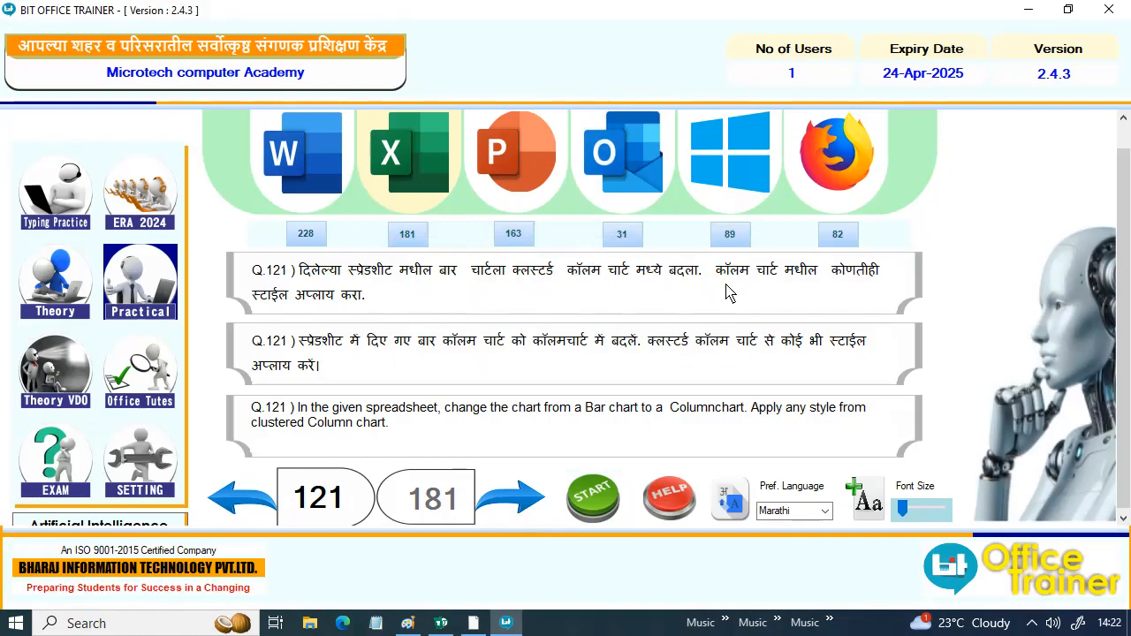
left_click(594, 505)
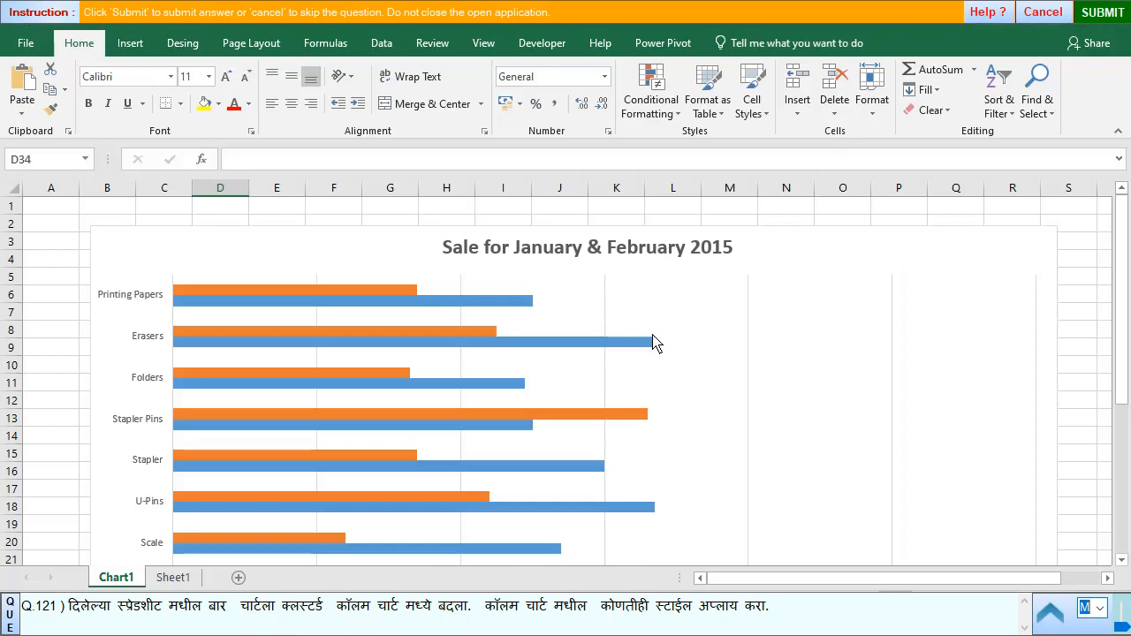
left_click(640, 294)
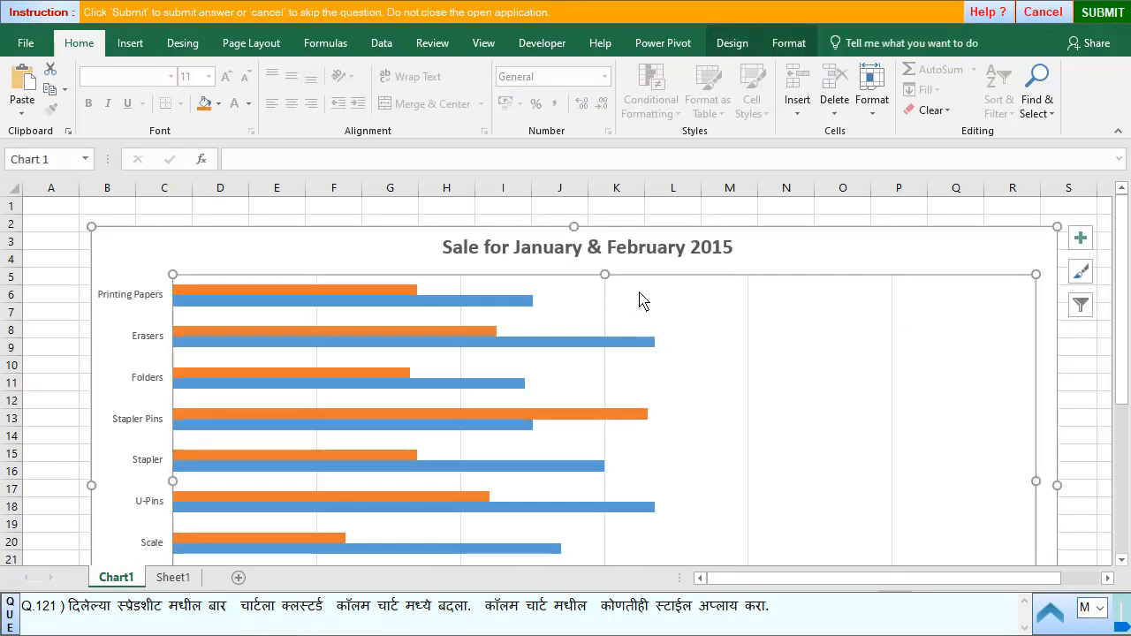
left_click(752, 52)
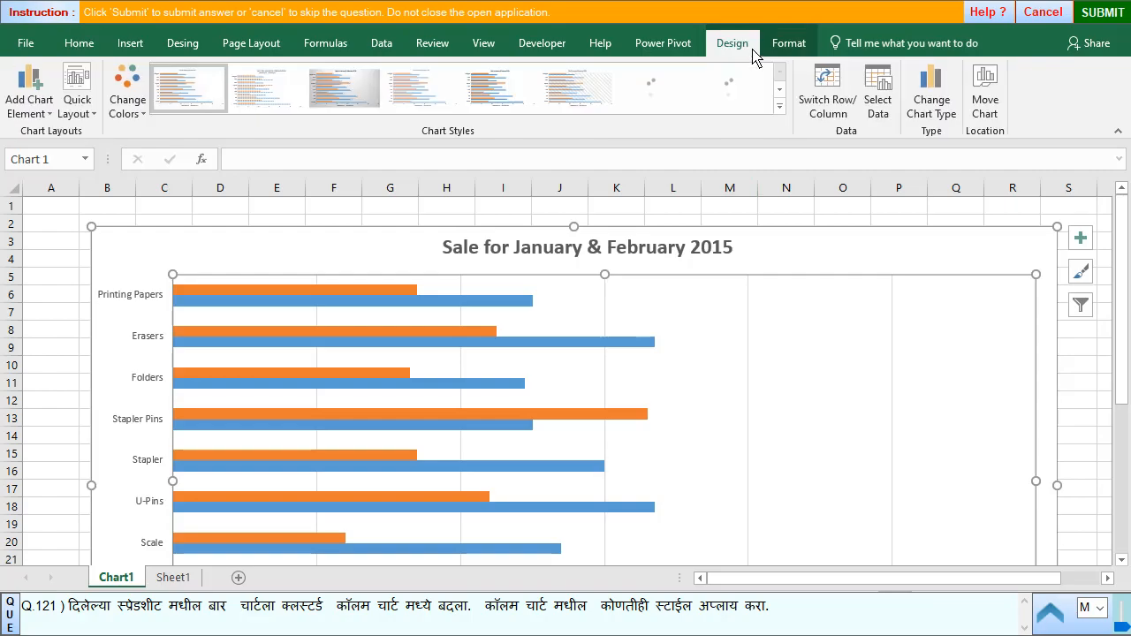
left_click(931, 106)
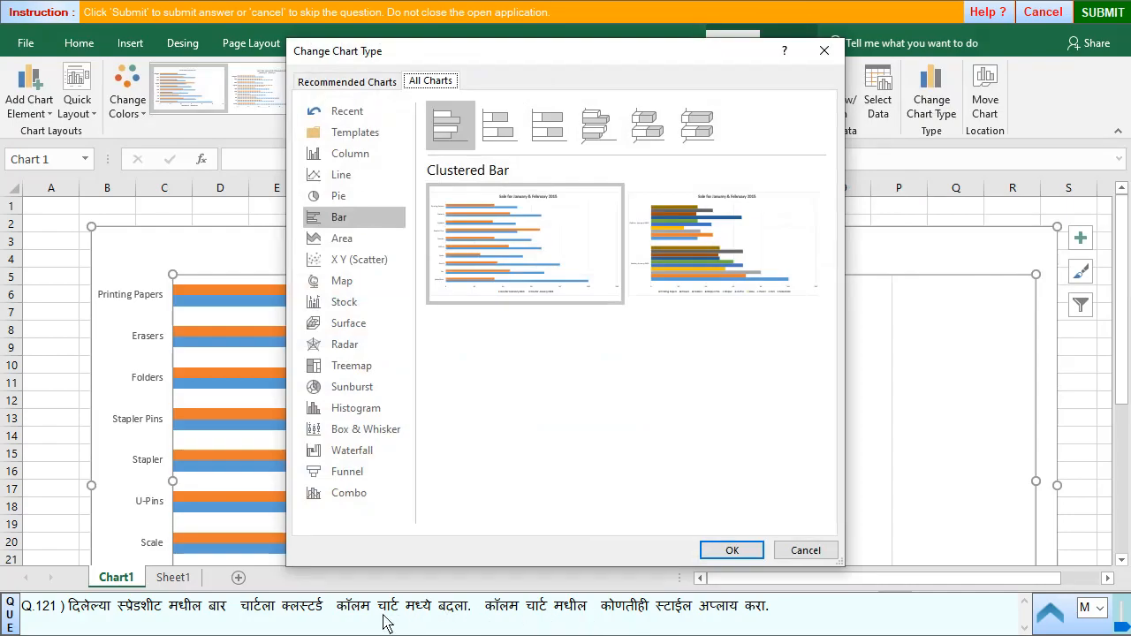
left_click(305, 609)
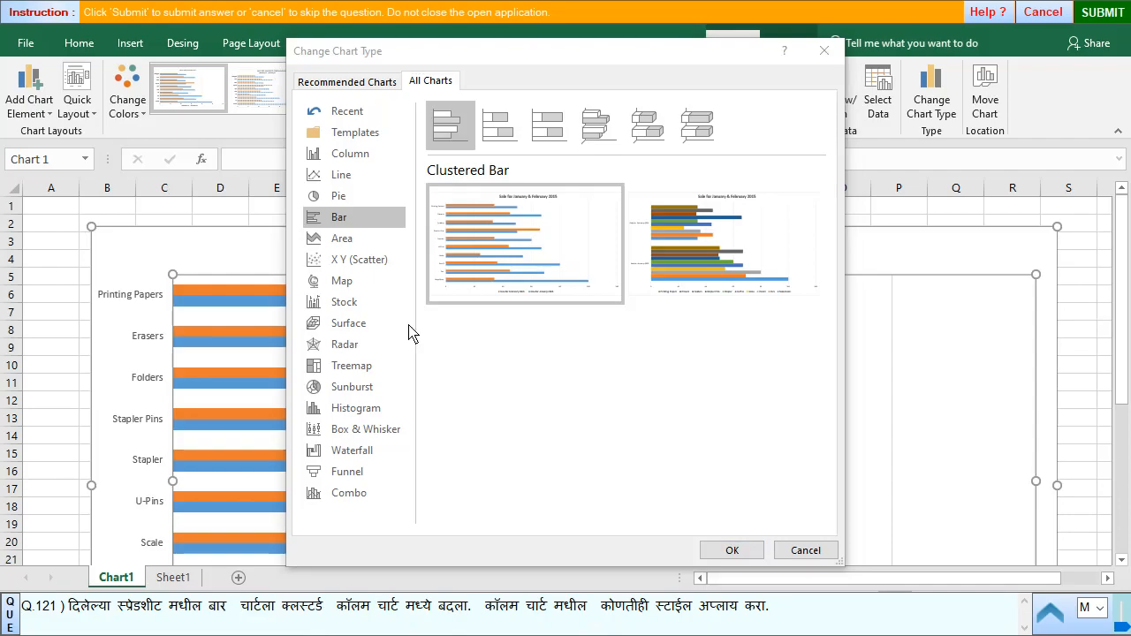
left_click(340, 155)
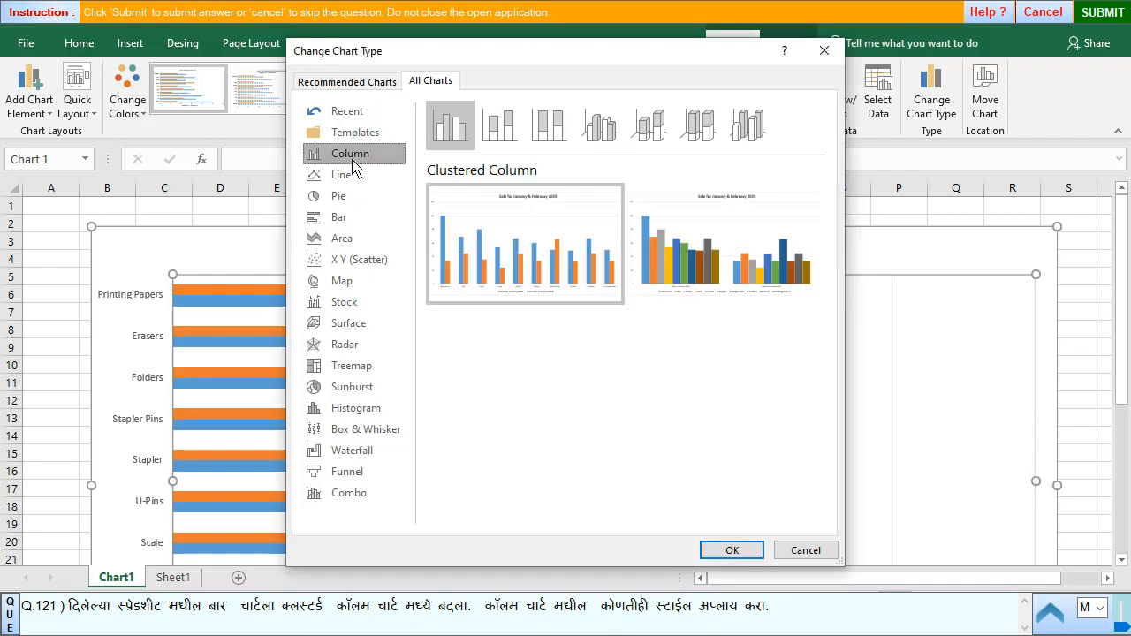
left_click(453, 142)
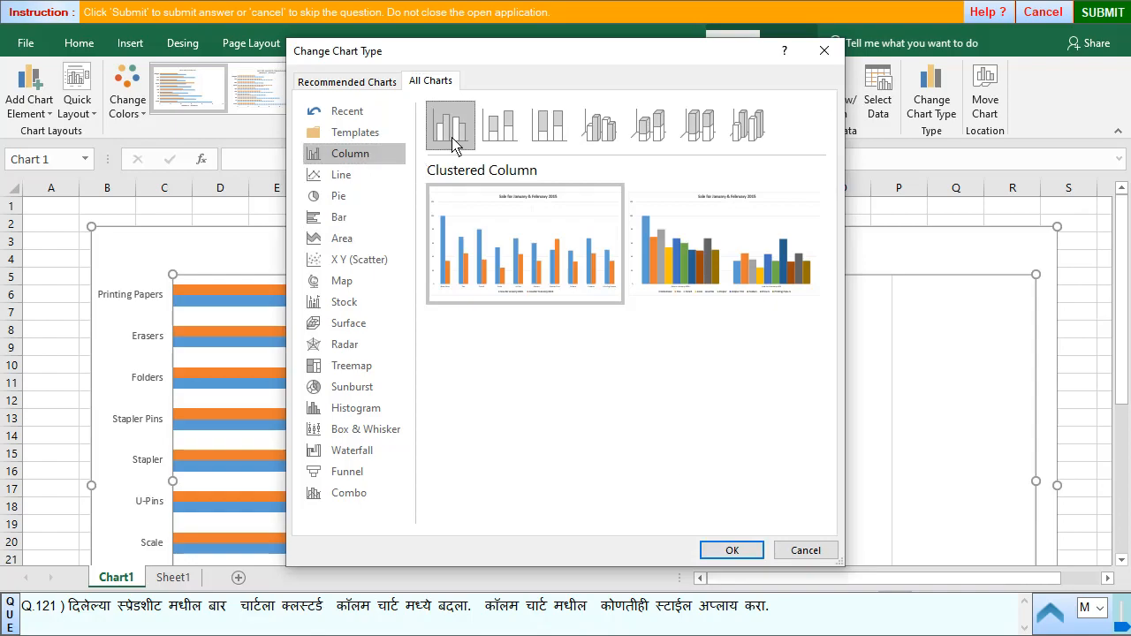
left_click(732, 550)
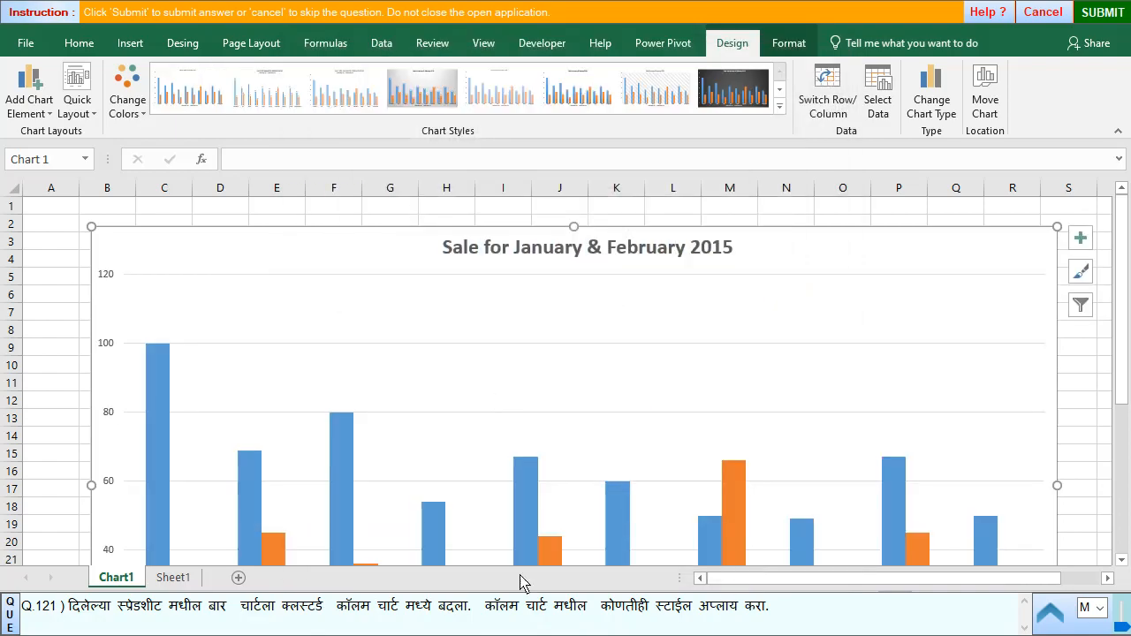
- Submit the column chart answer for question 121 and skip question 122 to reach question 123
left_click(1104, 13)
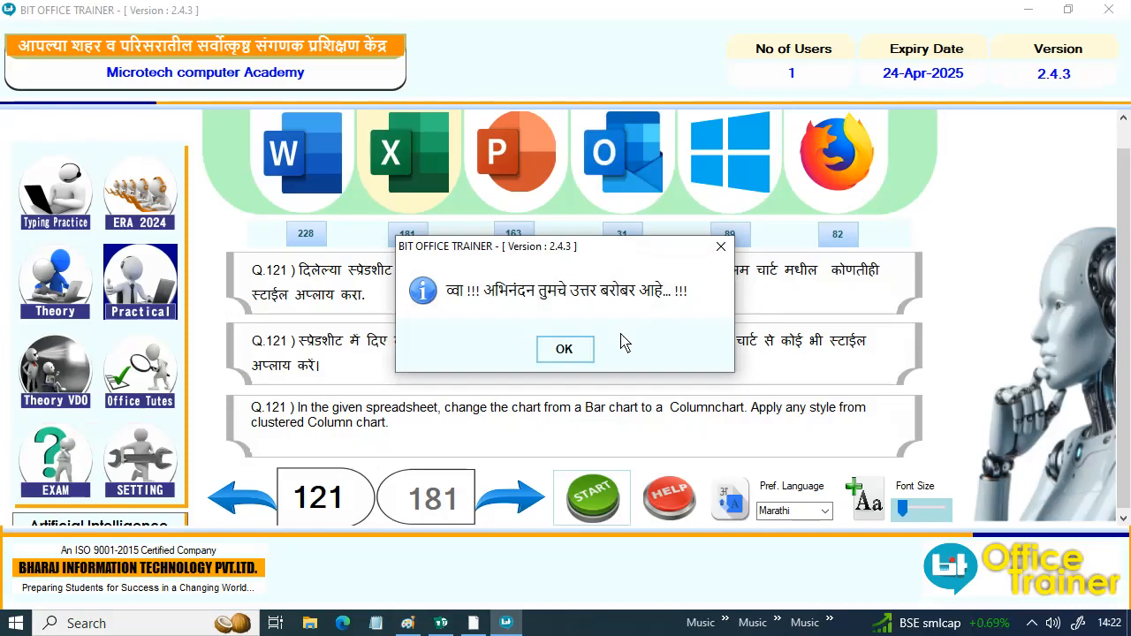
left_click(565, 350)
left_click(522, 513)
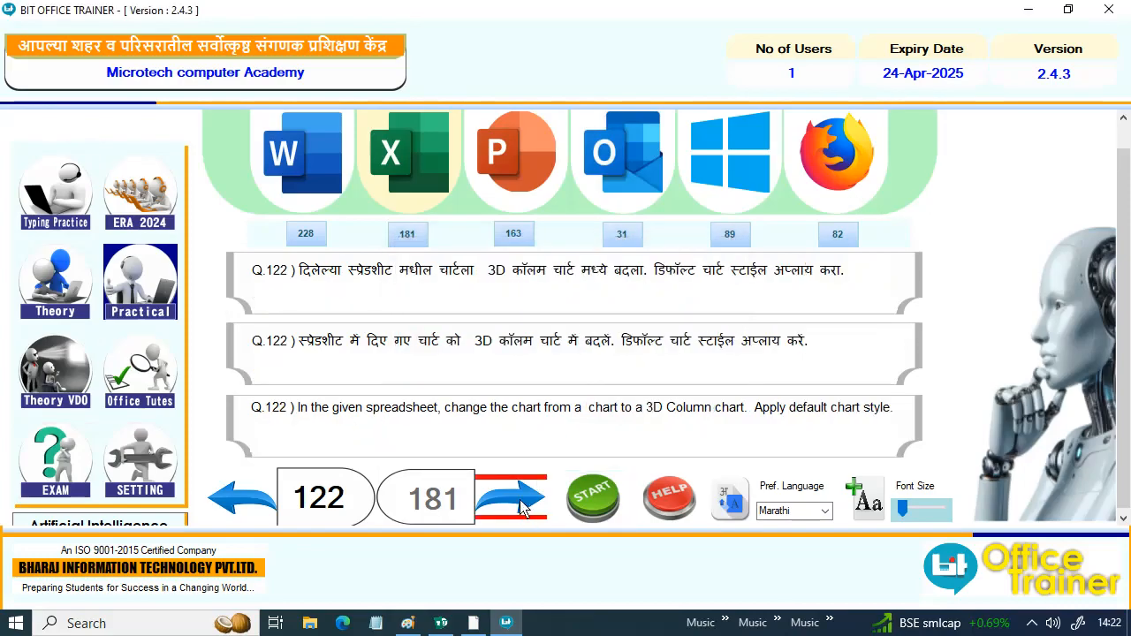
left_click(521, 501)
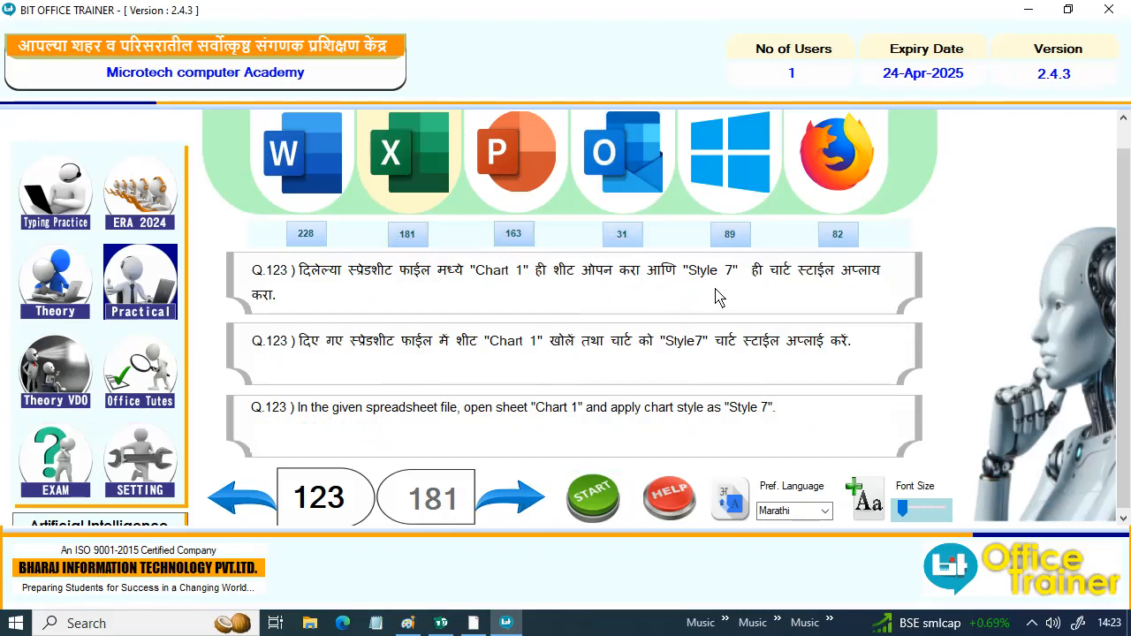
- Start question 123 and apply the Style 7 chart style to the bar chart on the Chart1 sheet
left_click(593, 500)
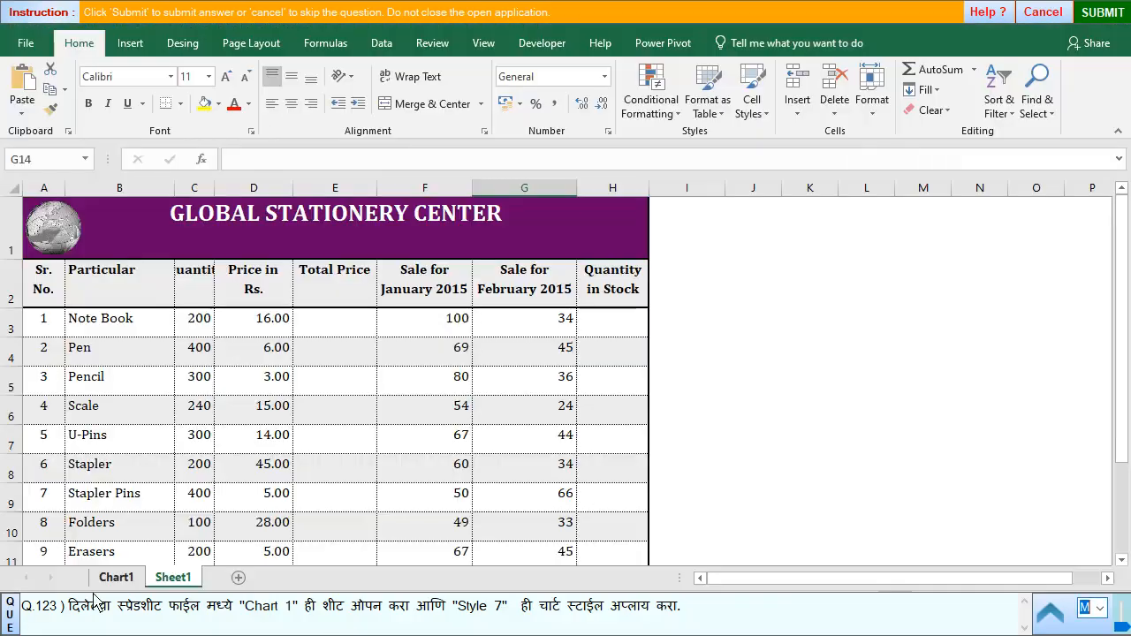
left_click(122, 579)
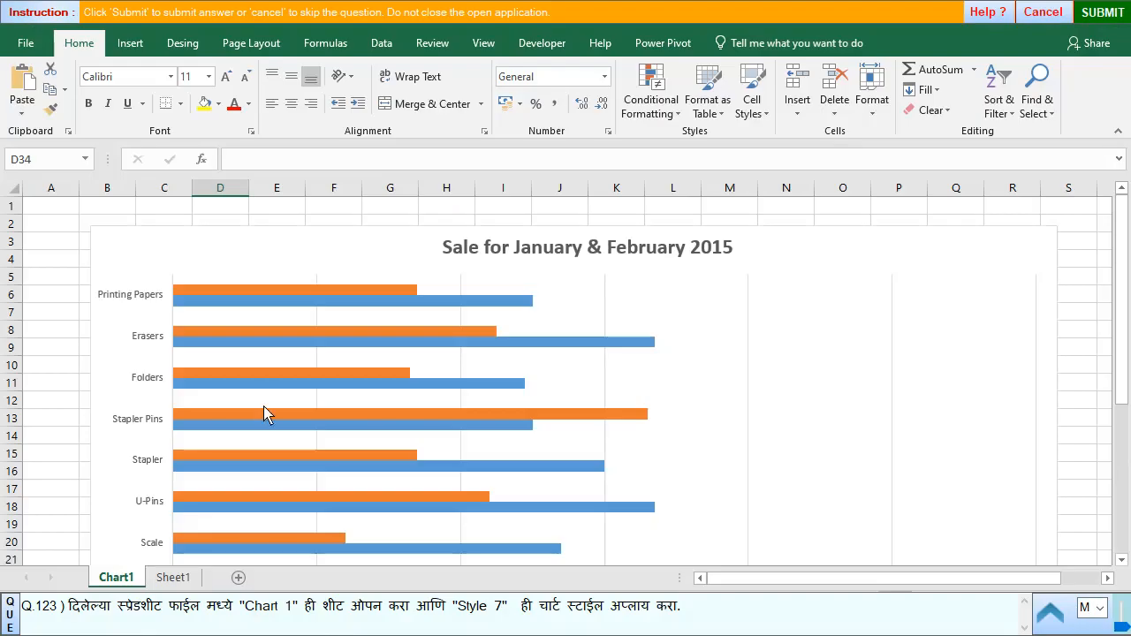
left_click(346, 338)
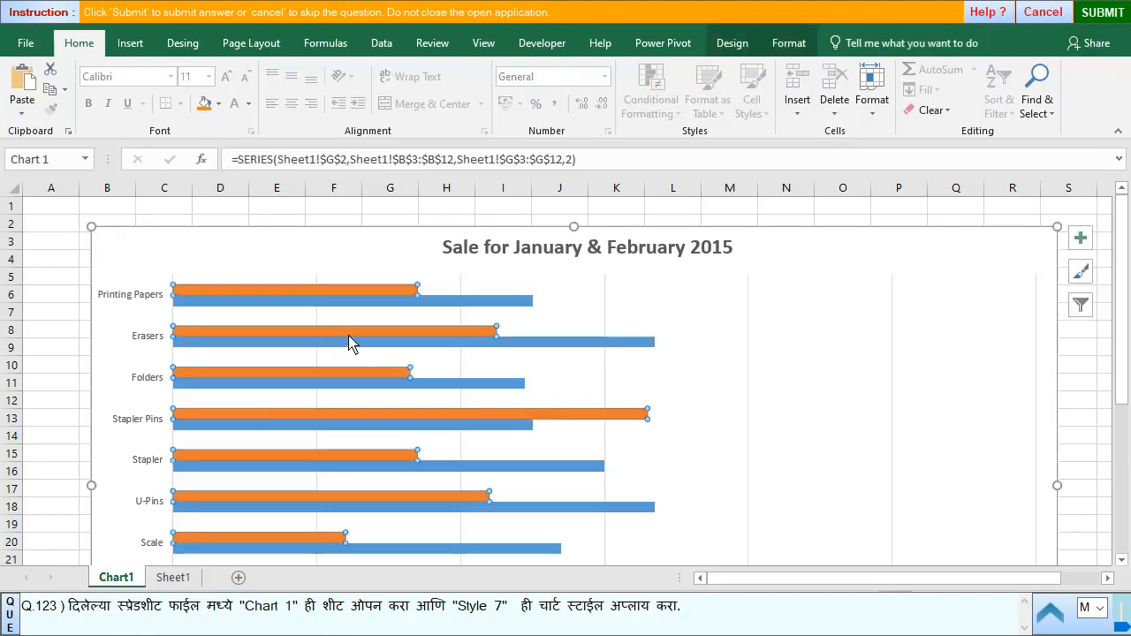
left_click(720, 46)
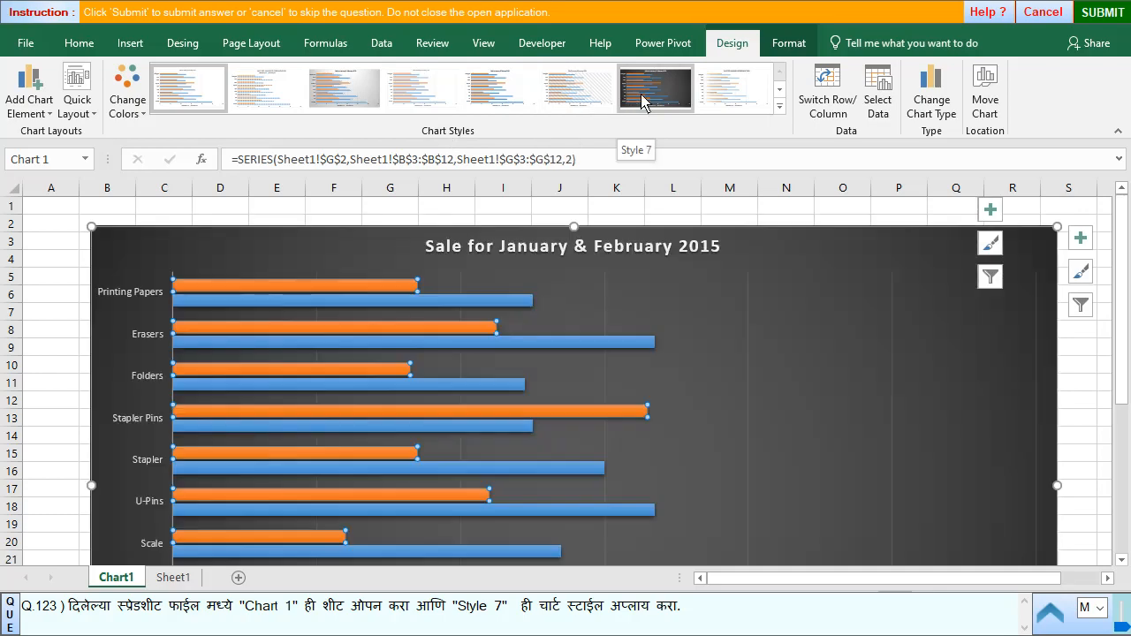
left_click(643, 103)
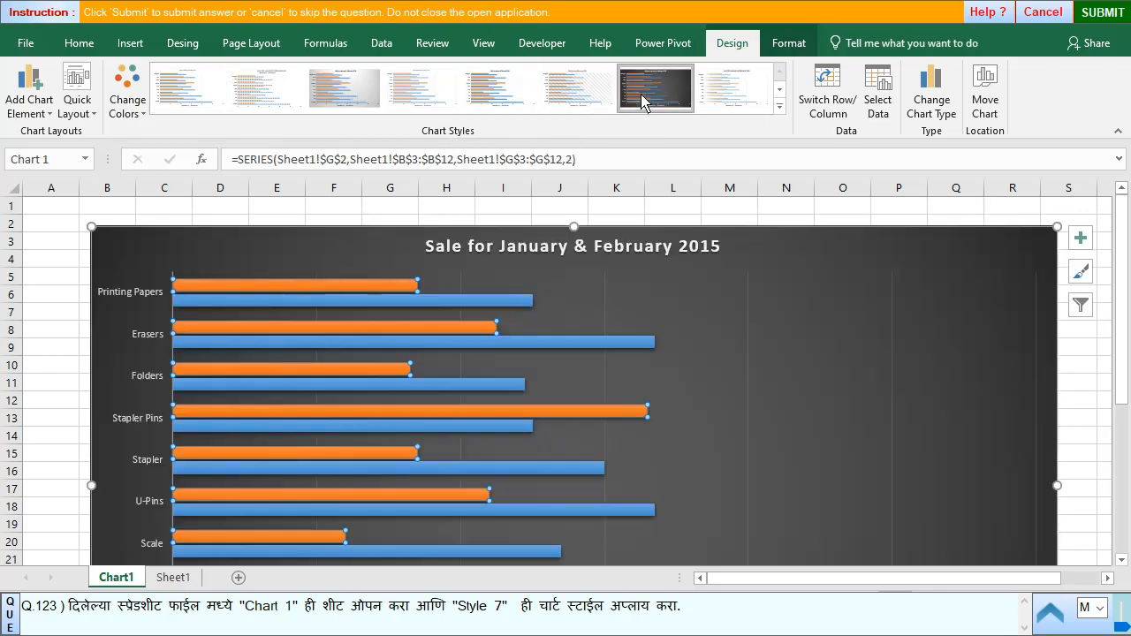
- Submit the chart style answer for question 123 and skip questions 124 and 125 to reach question 126
left_click(1103, 12)
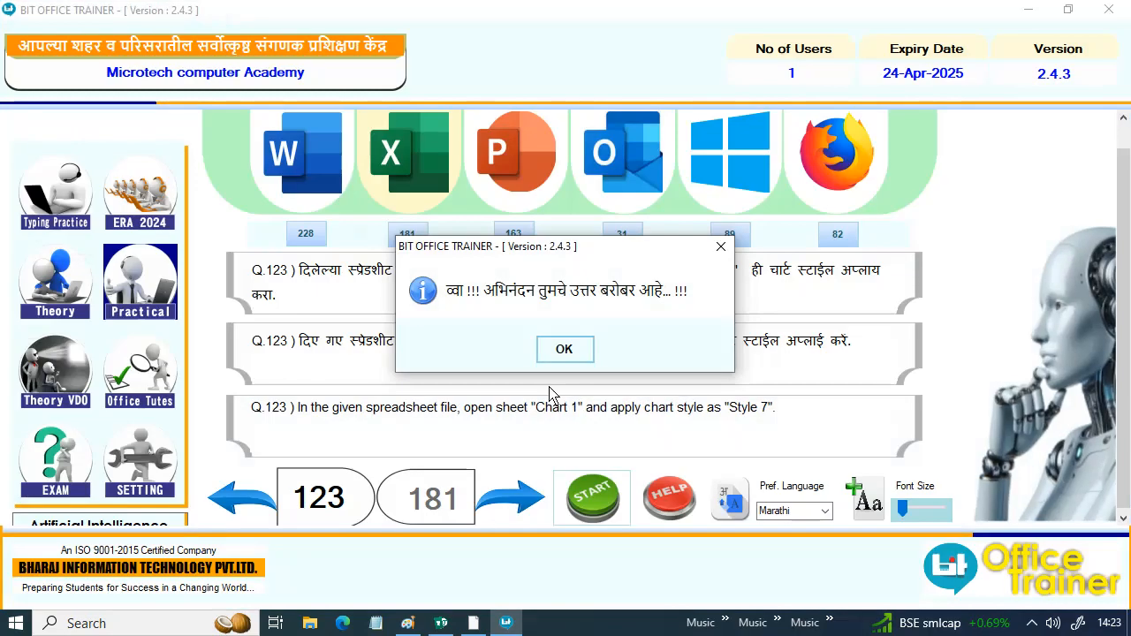
left_click(562, 349)
left_click(533, 497)
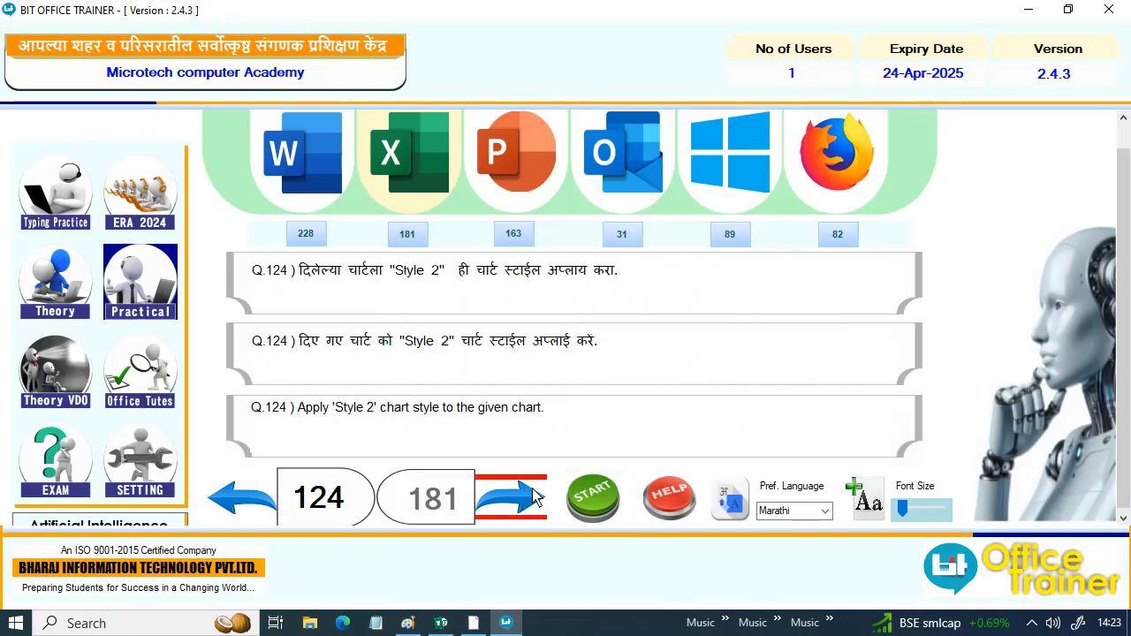
left_click(517, 492)
left_click(517, 492)
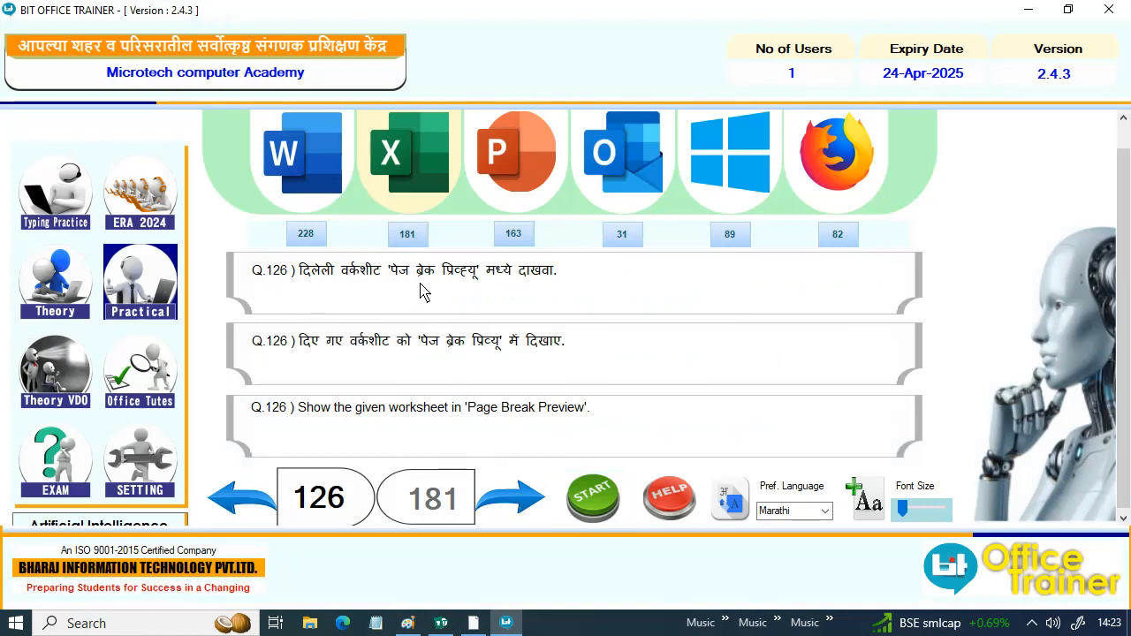
- Start question 126 and show the First Semester worksheet in Page Break Preview
left_click(592, 497)
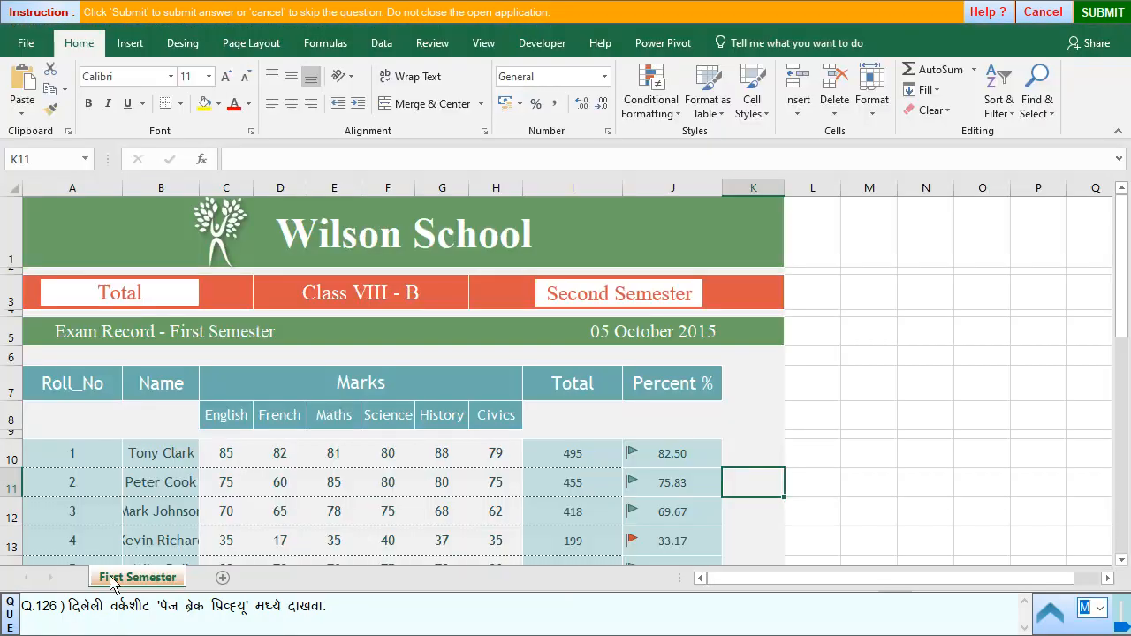
left_click(482, 42)
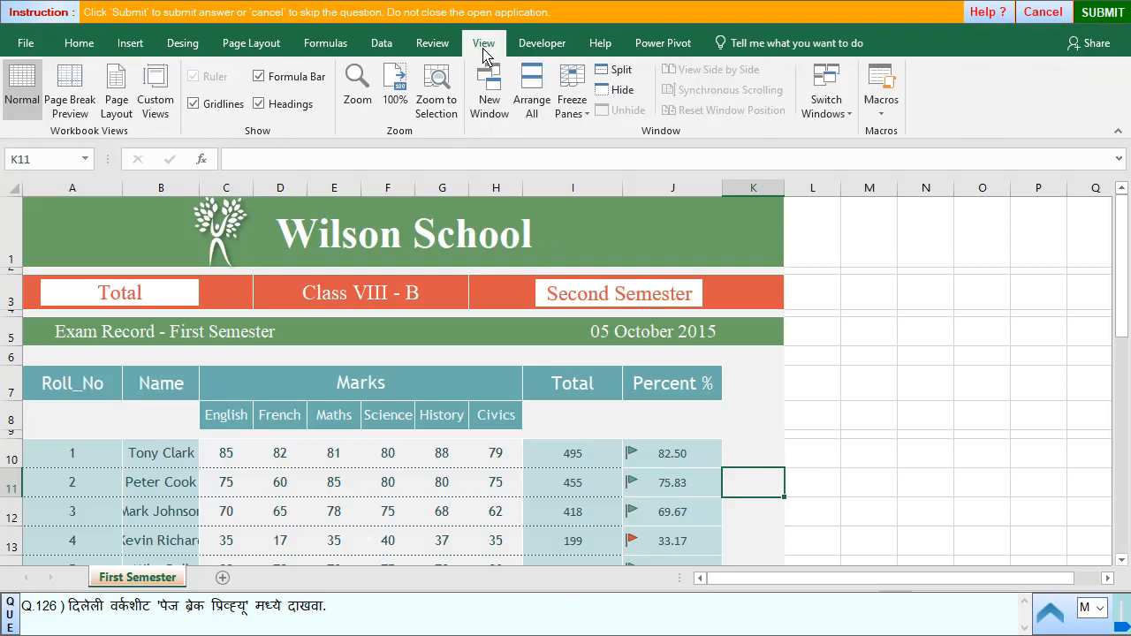
left_click(79, 108)
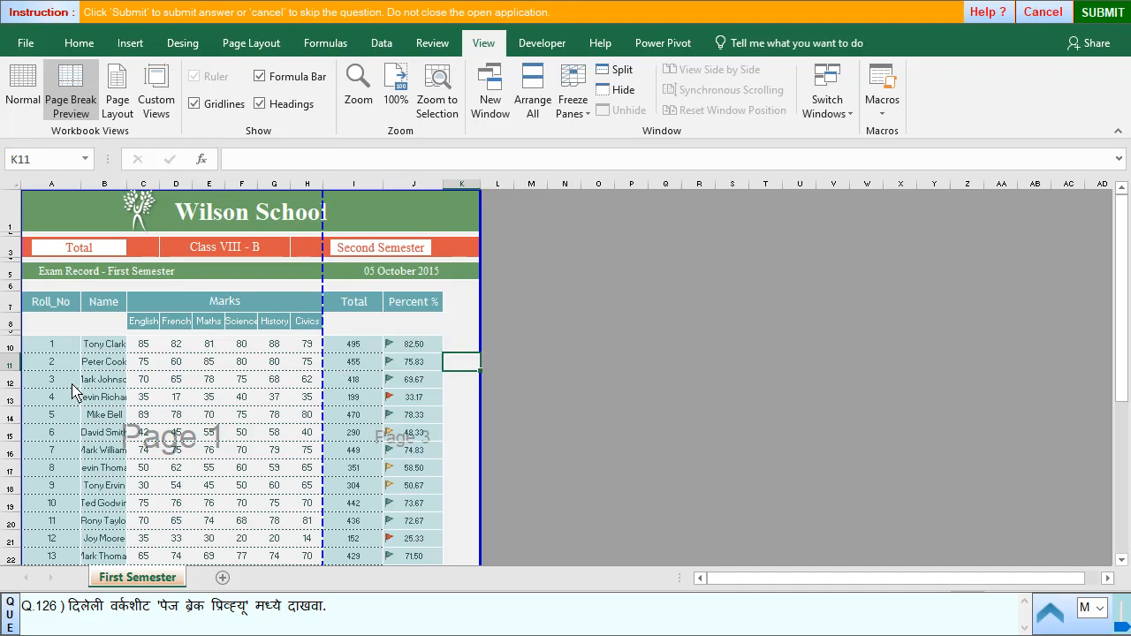
scroll(256, 354, "down", 2)
scroll(277, 422, "down", 1)
scroll(305, 417, "up", 3)
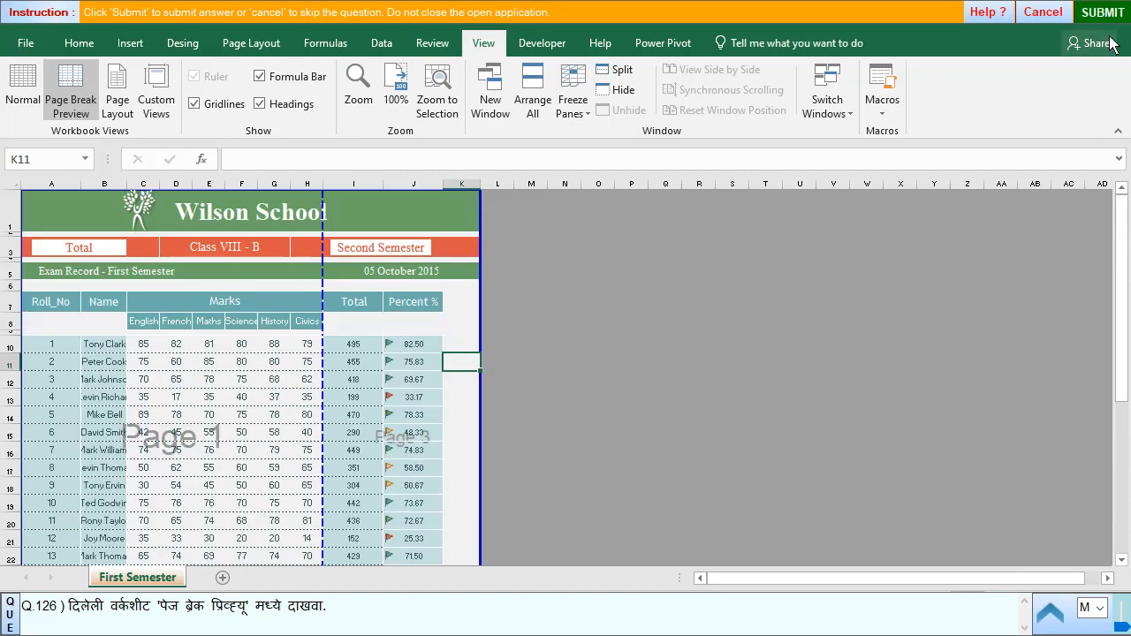
- Submit the Page Break Preview answer for question 126 and advance to question 127
left_click(1103, 12)
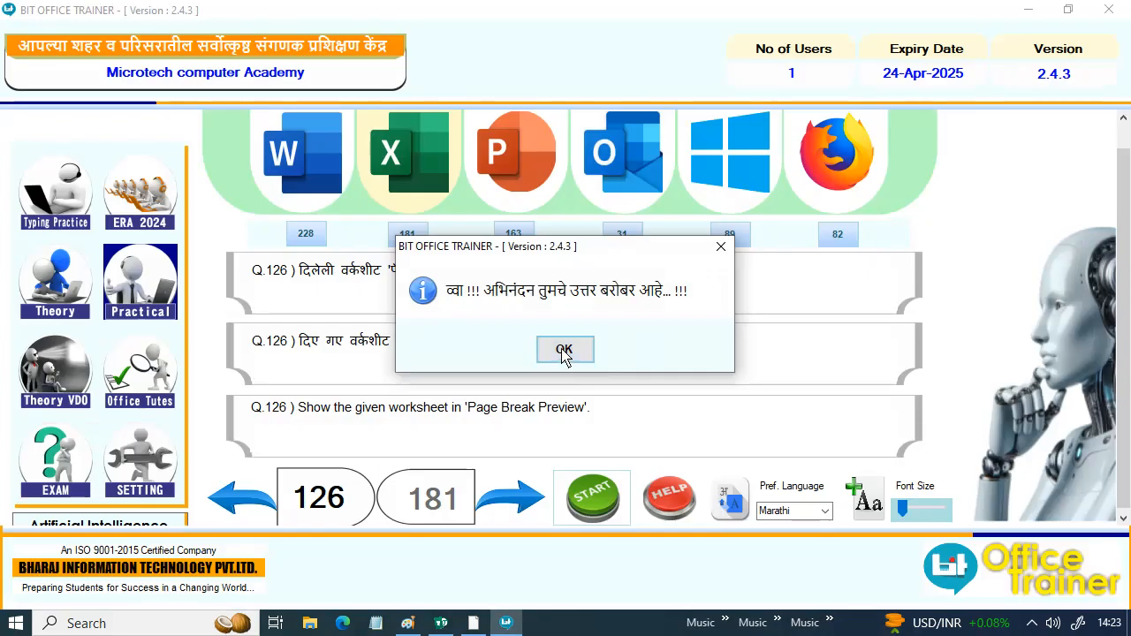
left_click(566, 350)
left_click(510, 506)
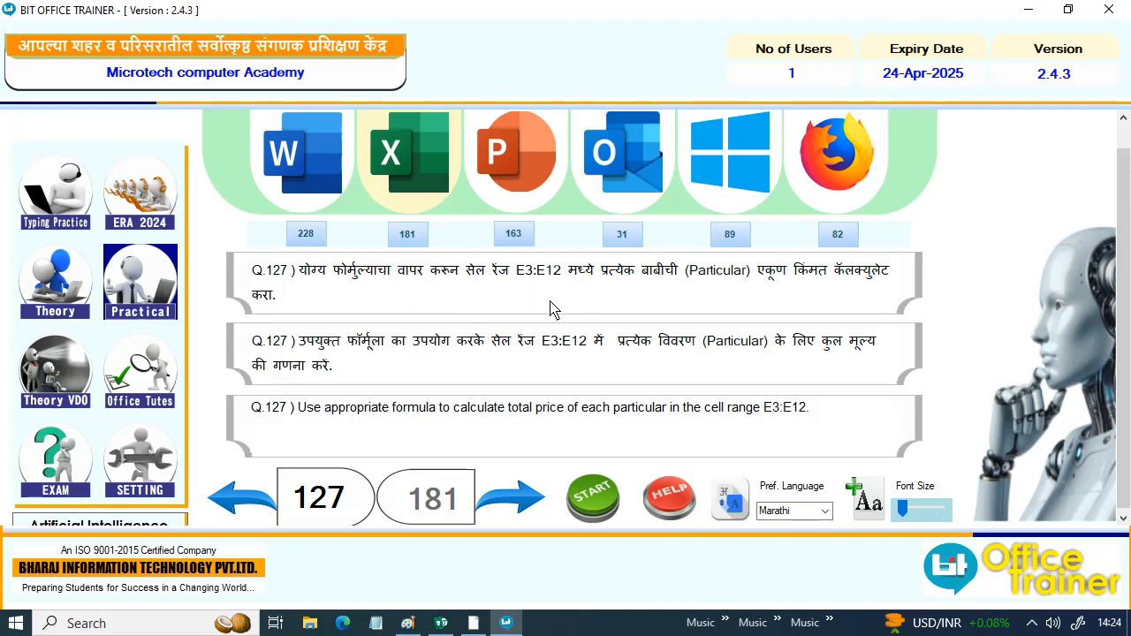
- Start question 127 and enter =PRODUCT(C3:D3) in cell E3 to calculate the Note Book total price
left_click(589, 497)
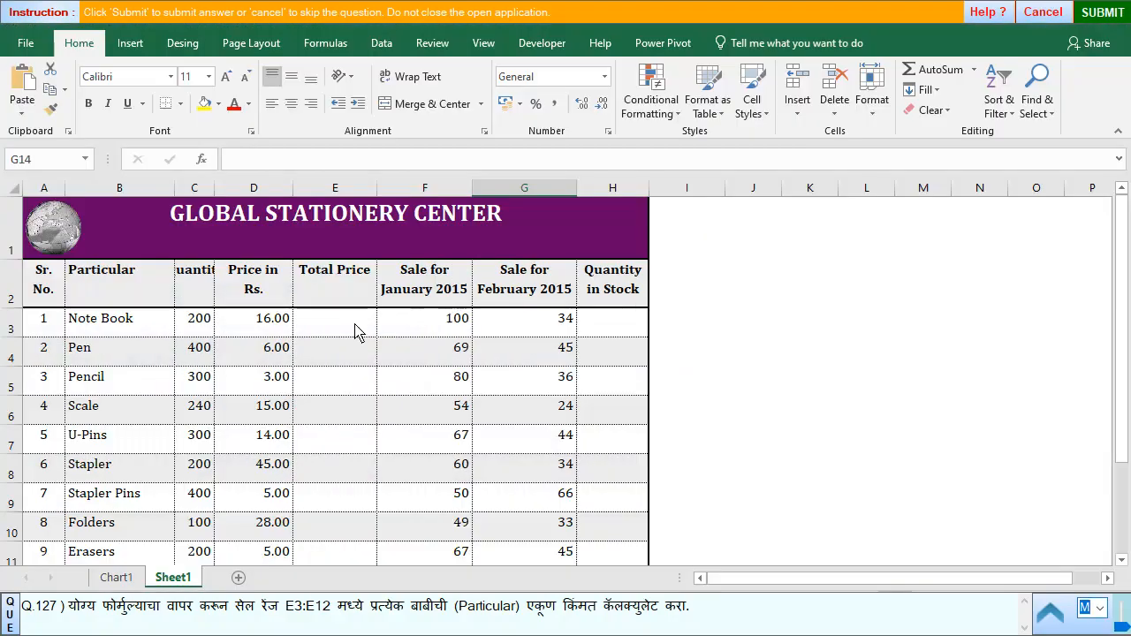
left_click(347, 337)
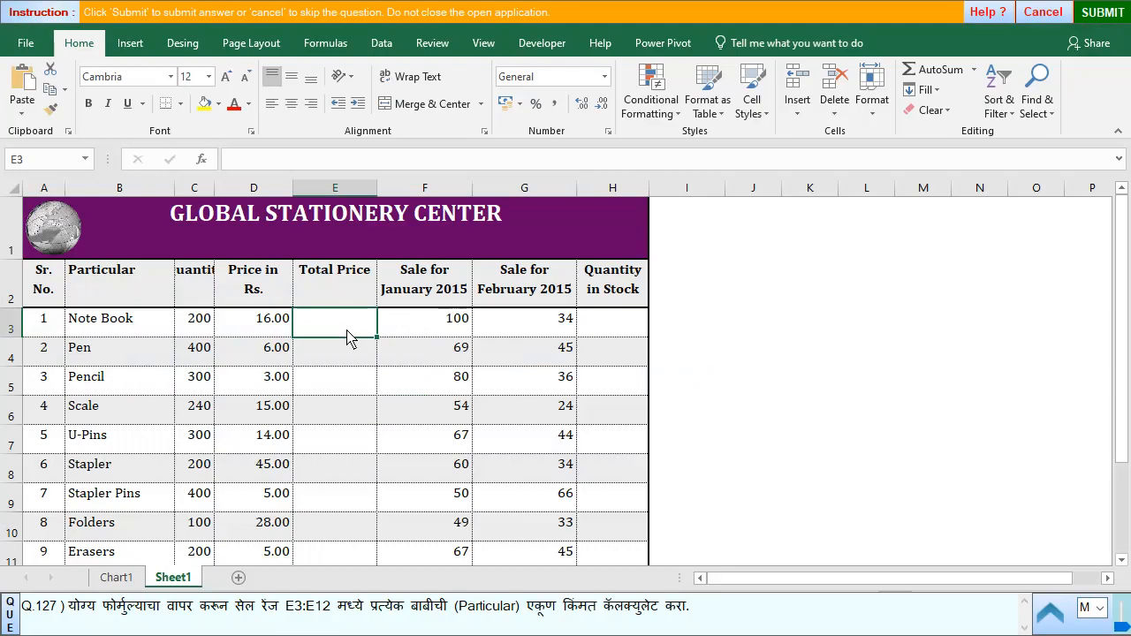
scroll(330, 485, "down", 2)
left_click(318, 374)
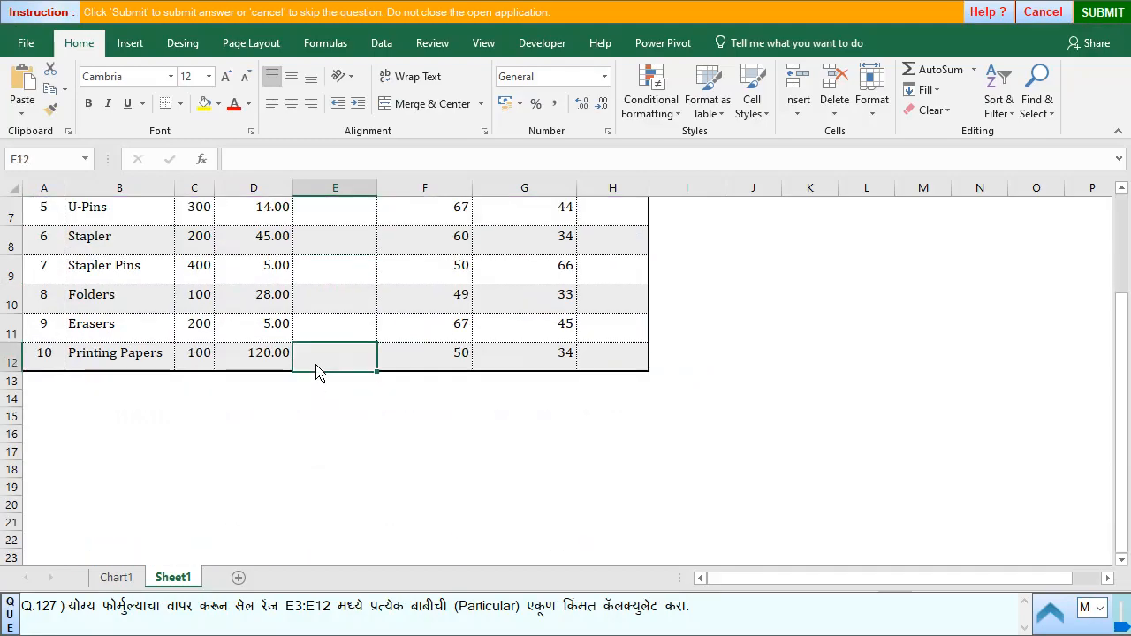
scroll(329, 362, "up", 2)
left_click(336, 335)
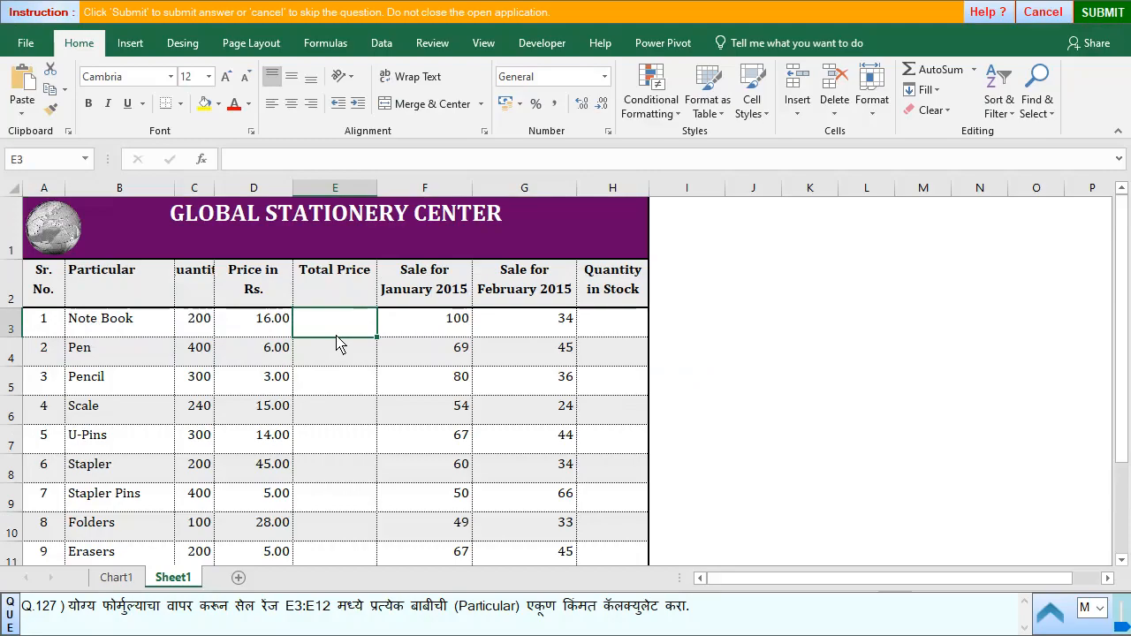
type("=")
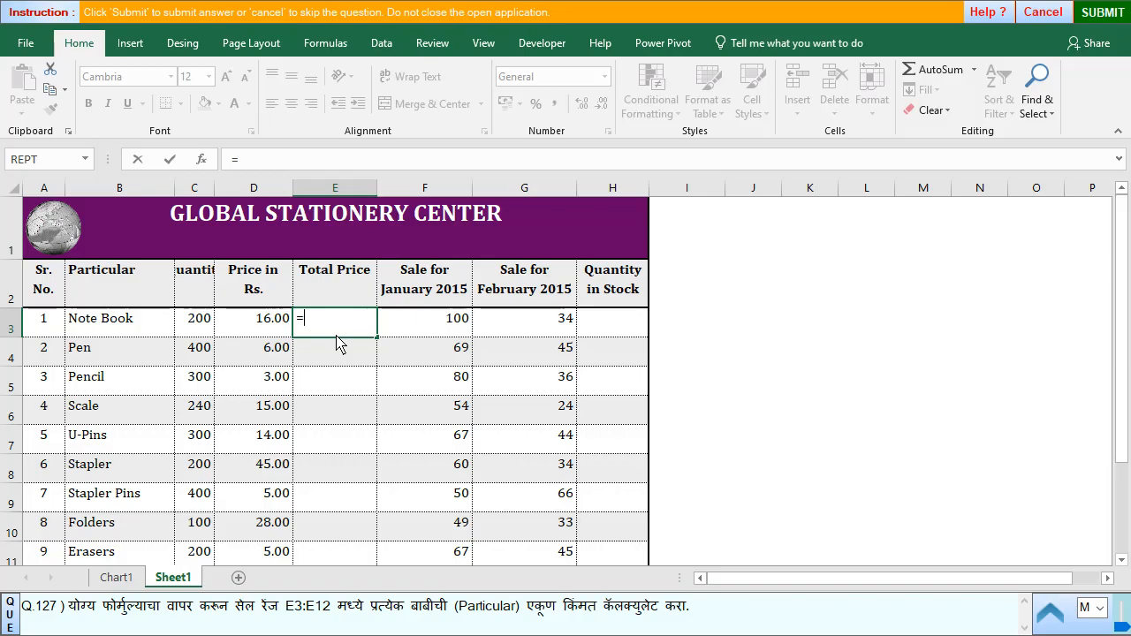
type("prod")
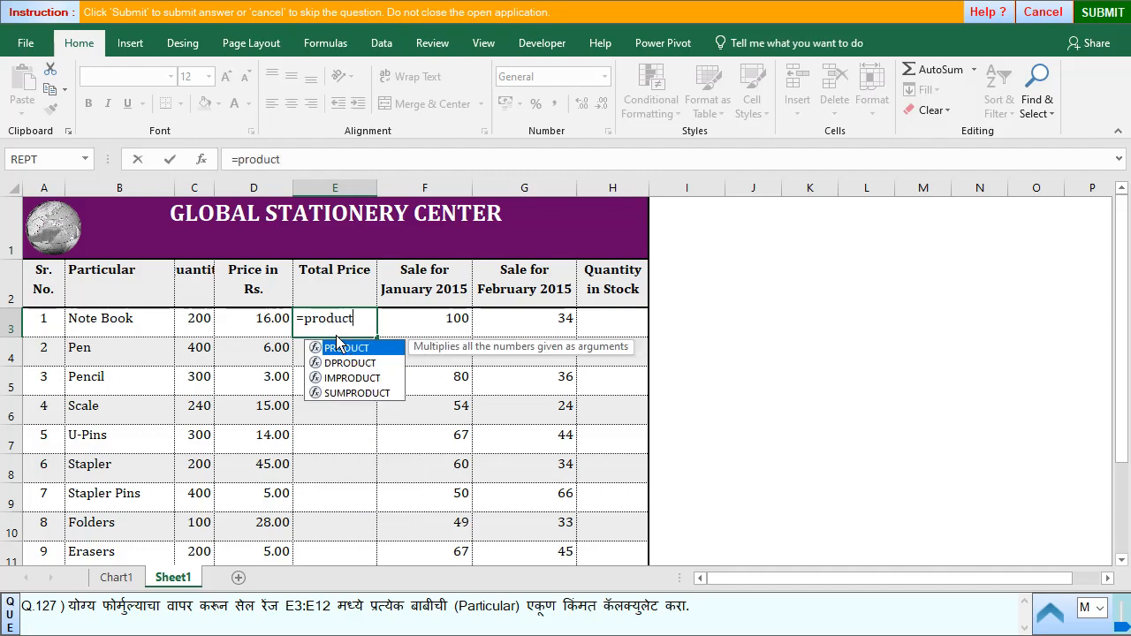
type("uct(")
left_click_drag(203, 325, 239, 325)
key("Return")
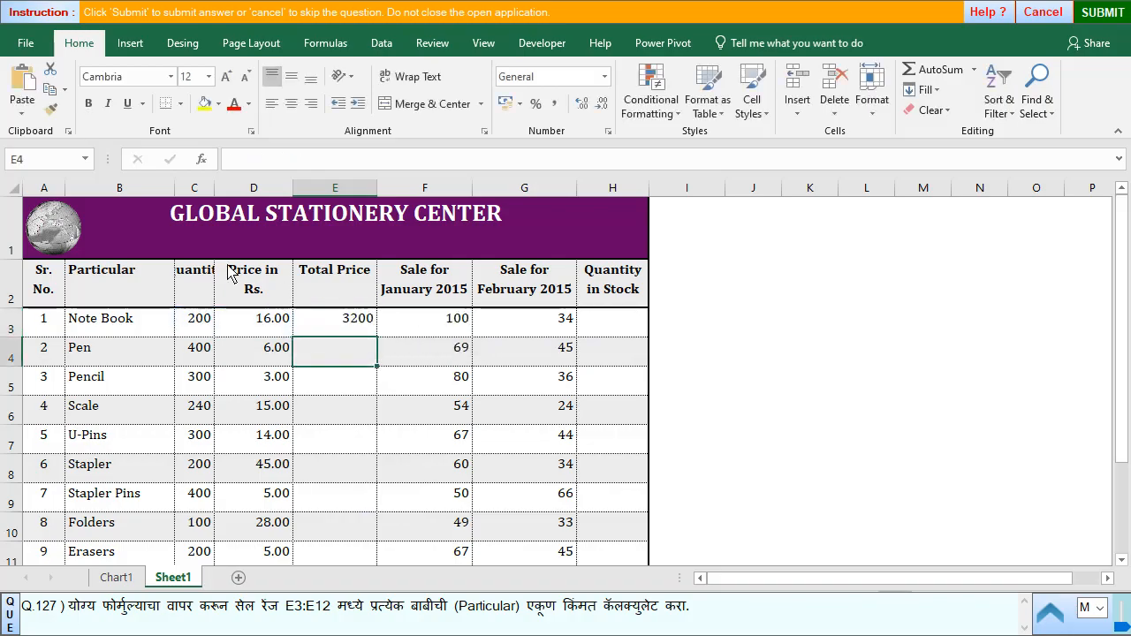
- Review the Note Book total price formula in E3 against its quantity in C3 and price in D3
left_click(355, 332)
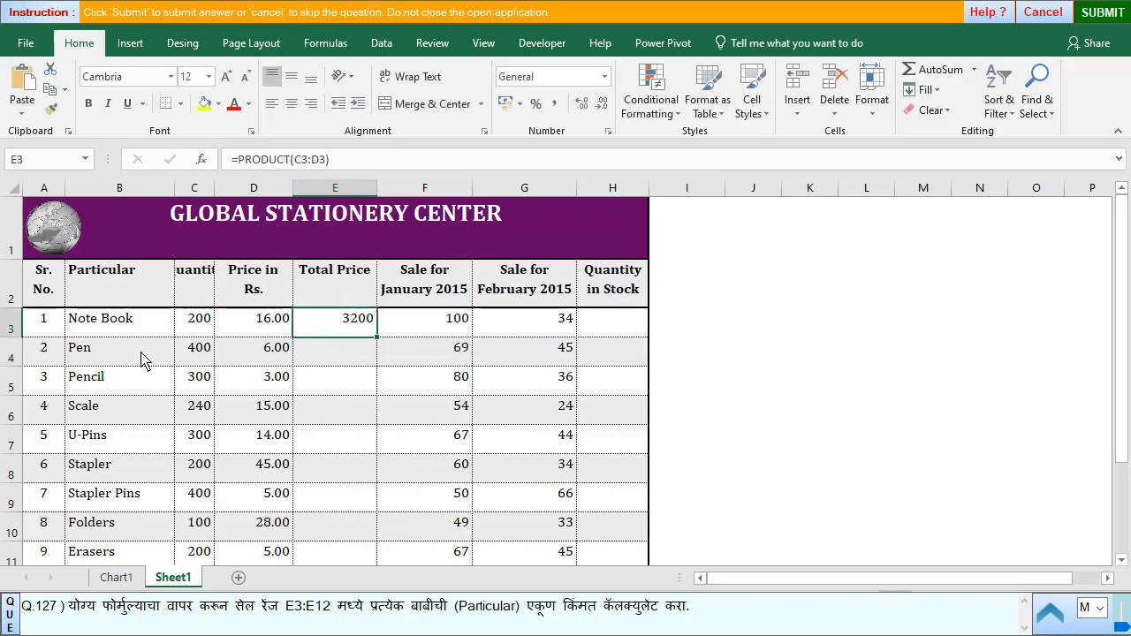
left_click(199, 329)
left_click(269, 333)
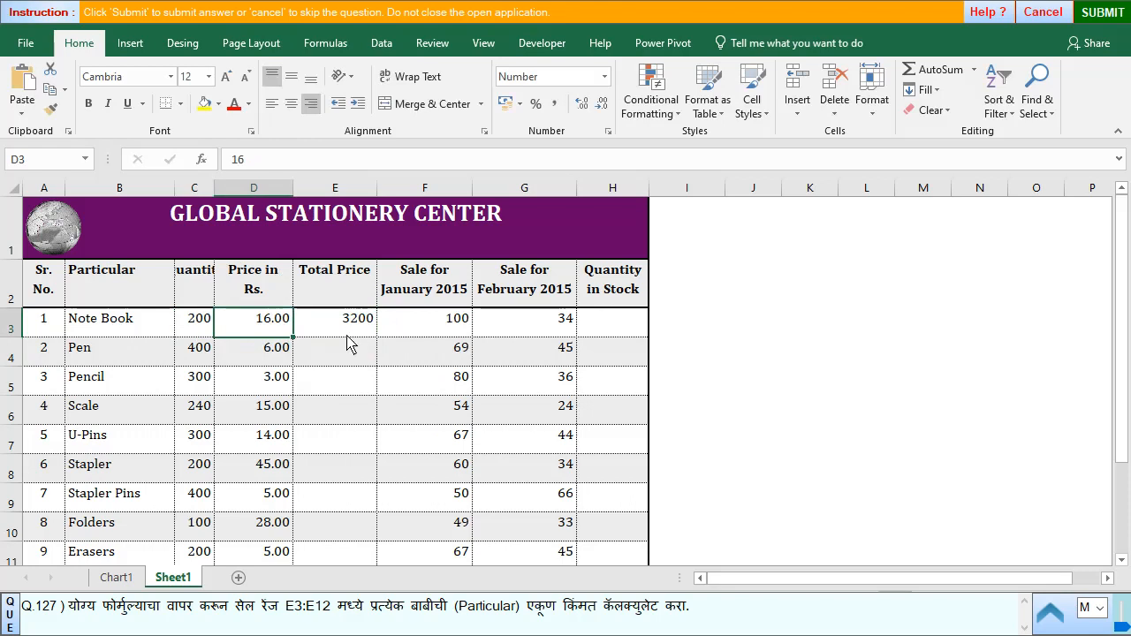
left_click(357, 333)
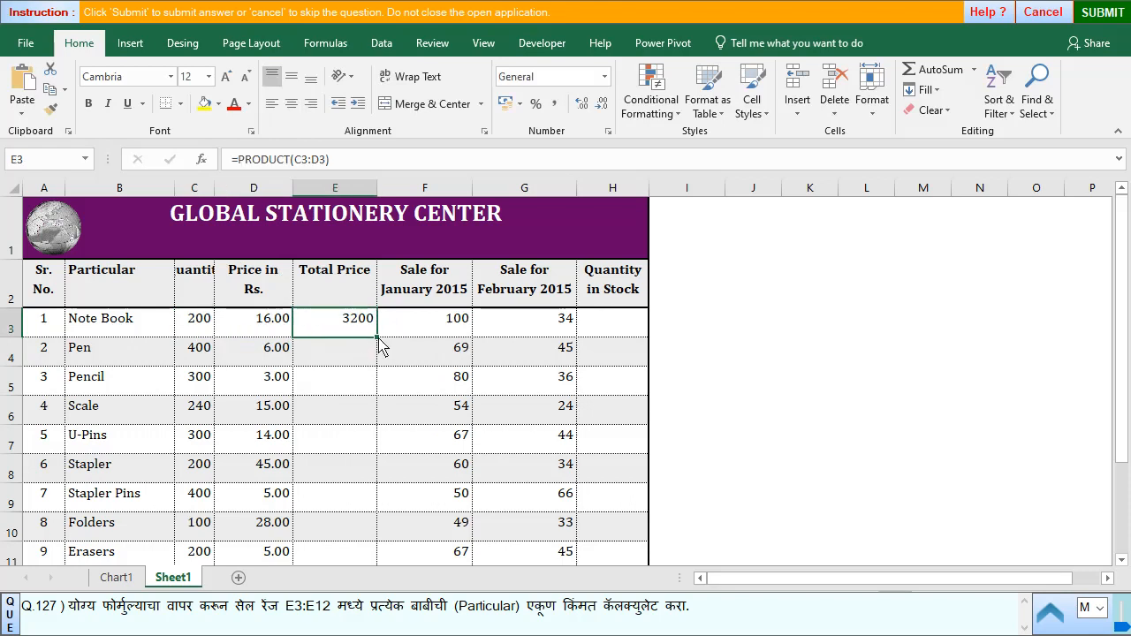
- Fill the total price formula from E3 down through E12 for all particulars
double_click(378, 340)
scroll(385, 512, "down", 2)
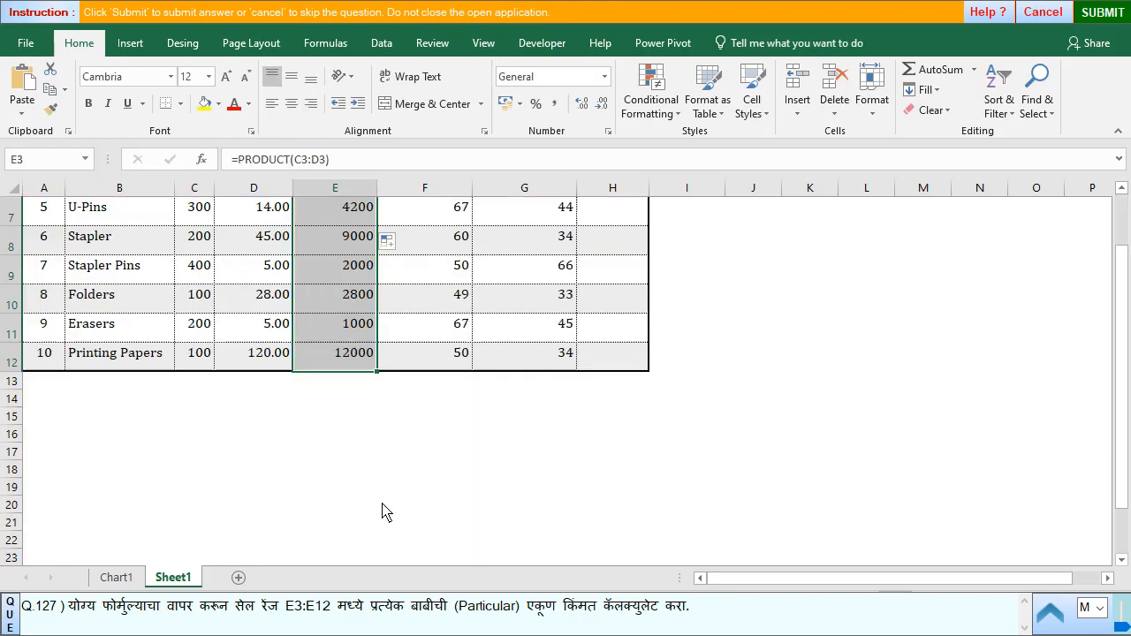
scroll(380, 486, "down", 1)
scroll(375, 459, "up", 2)
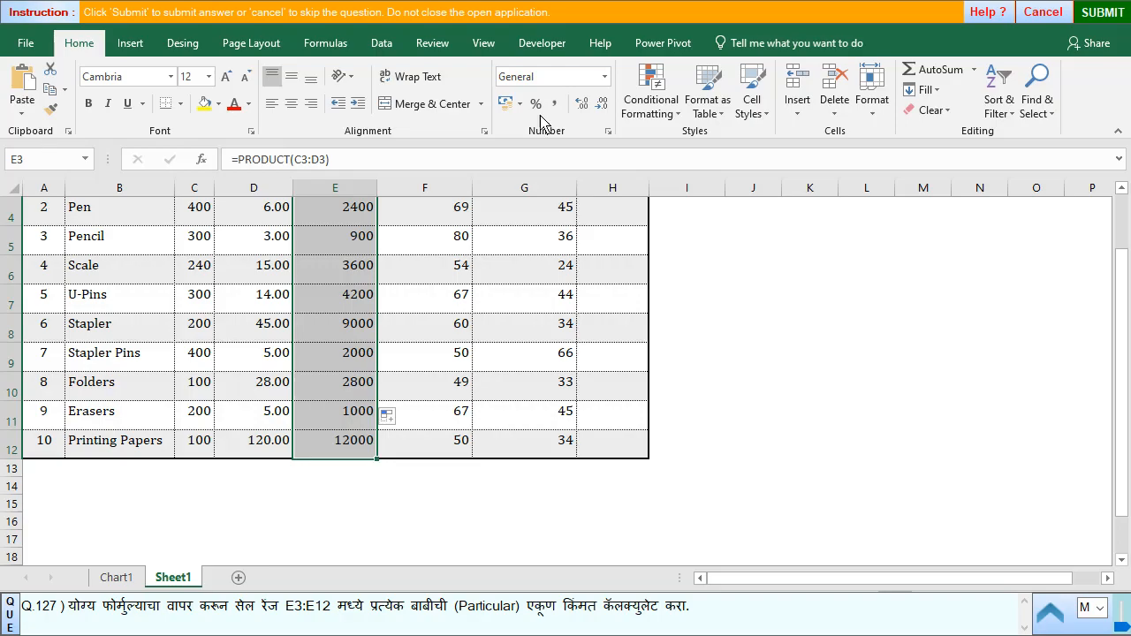
- Submit the total price answer for question 127 and advance to question 128
left_click(1101, 12)
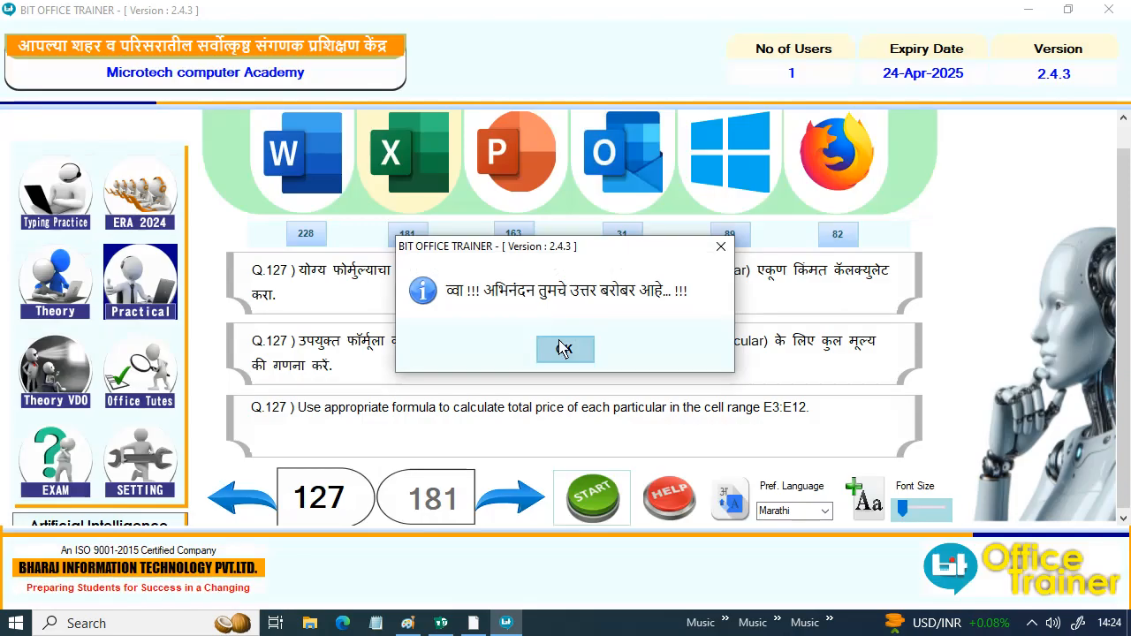
left_click(562, 348)
left_click(516, 500)
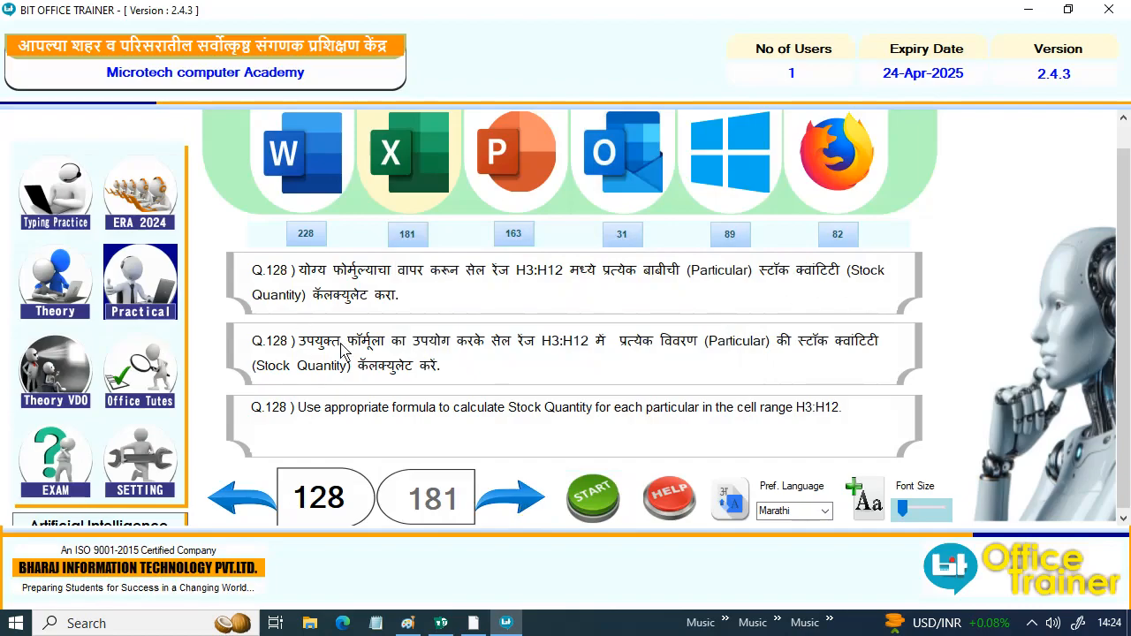
- Start question 128 and examine the Quantity in Stock cells, the Note Book quantity in C3 and its January sale in F3
left_click(610, 499)
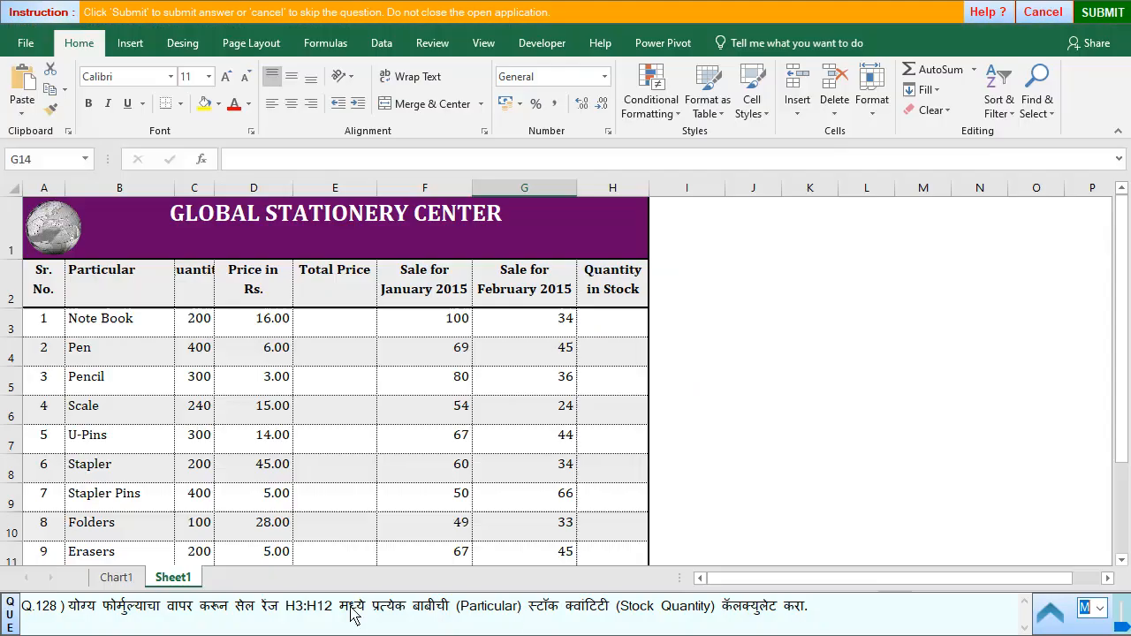
left_click(608, 325)
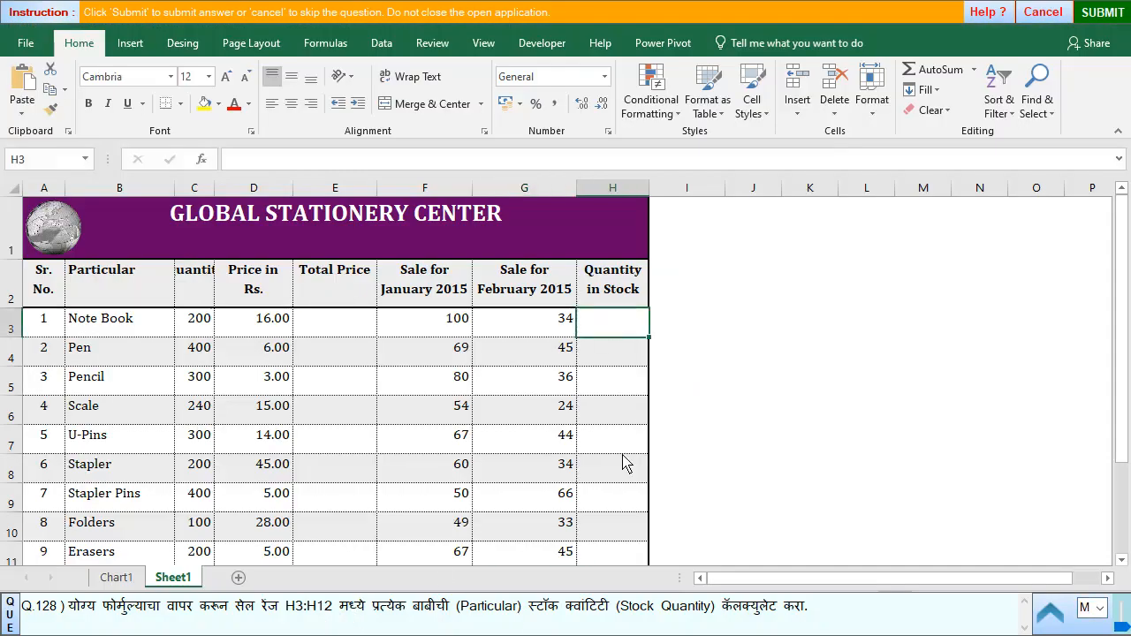
left_click(619, 560)
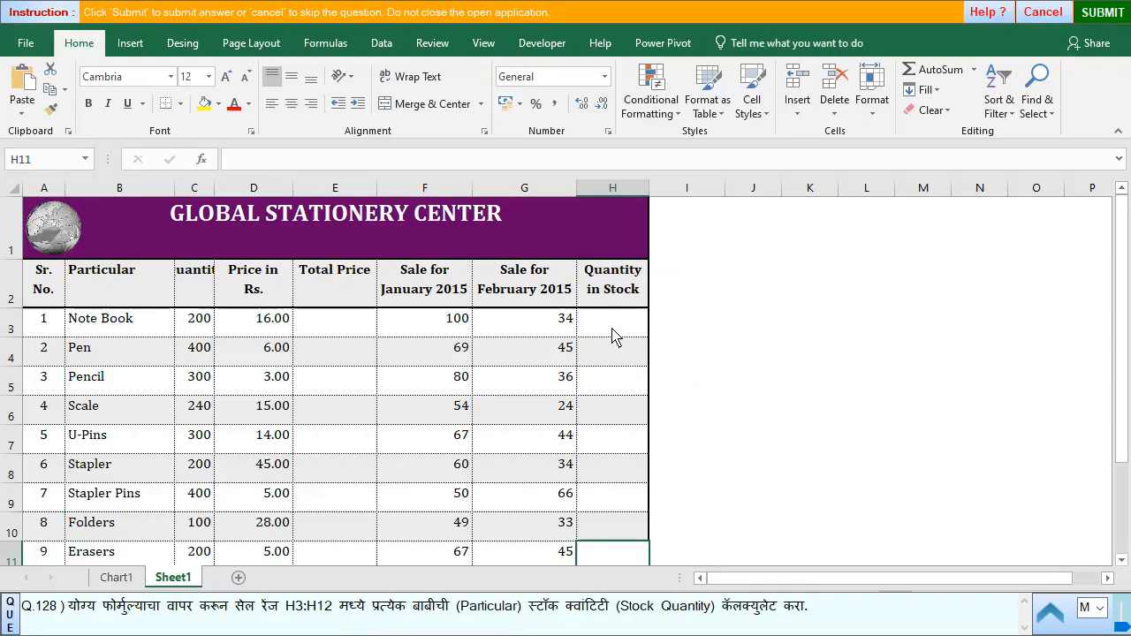
left_click(193, 330)
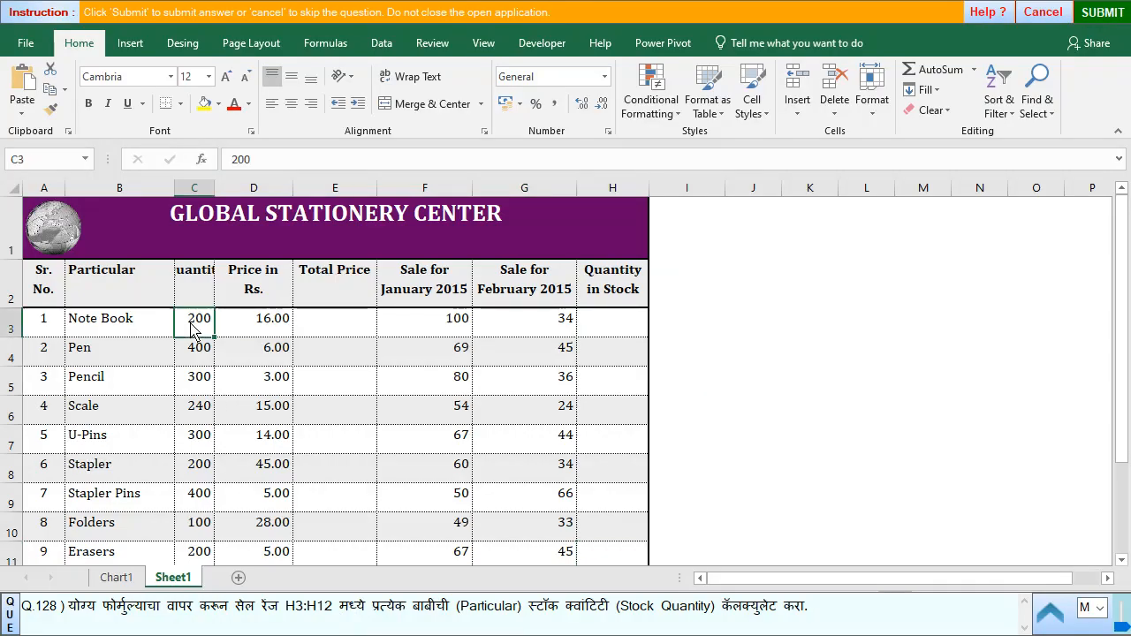
left_click(451, 328)
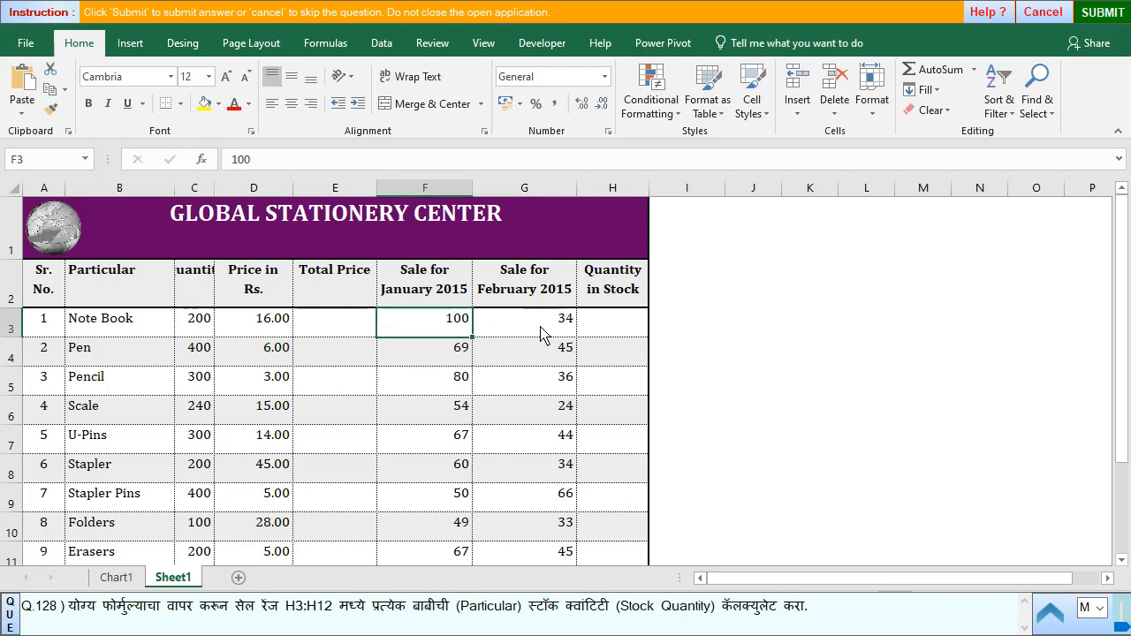
- Enter =C3-F3-G3 in H3 to calculate the Note Book stock quantity and fill the formula down through H12
left_click(592, 322)
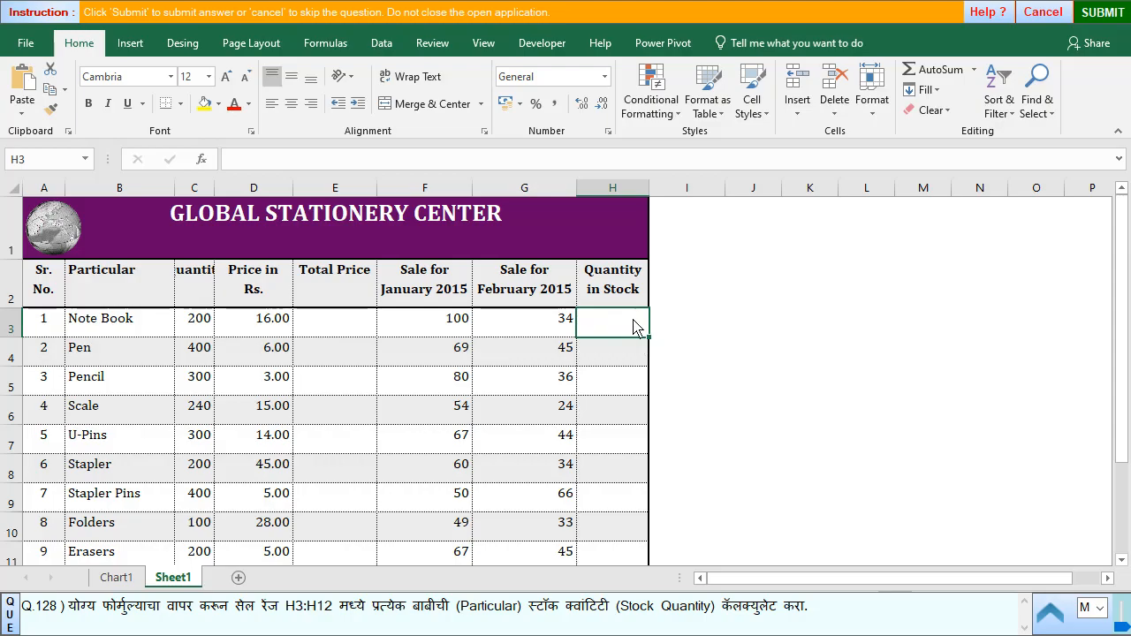
type("=")
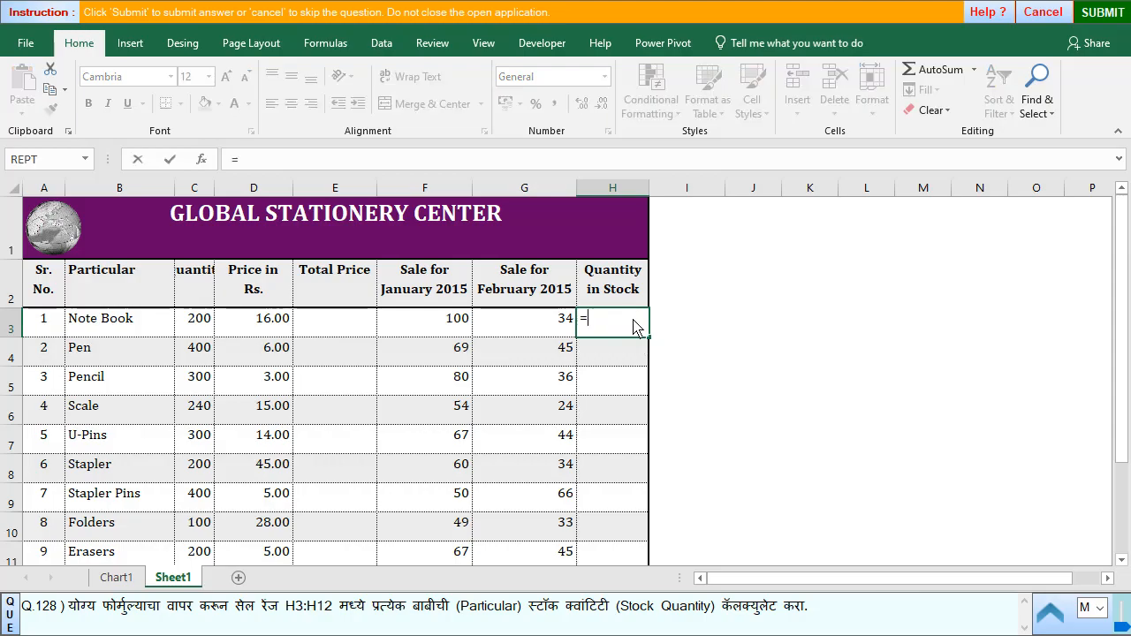
left_click(195, 327)
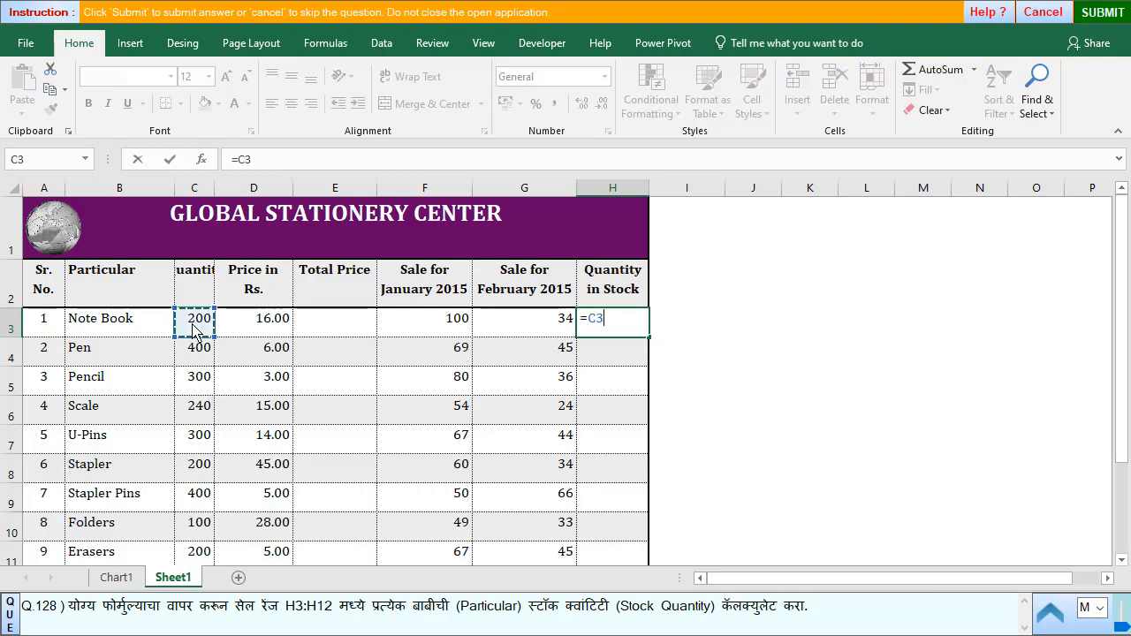
type("-")
left_click(443, 334)
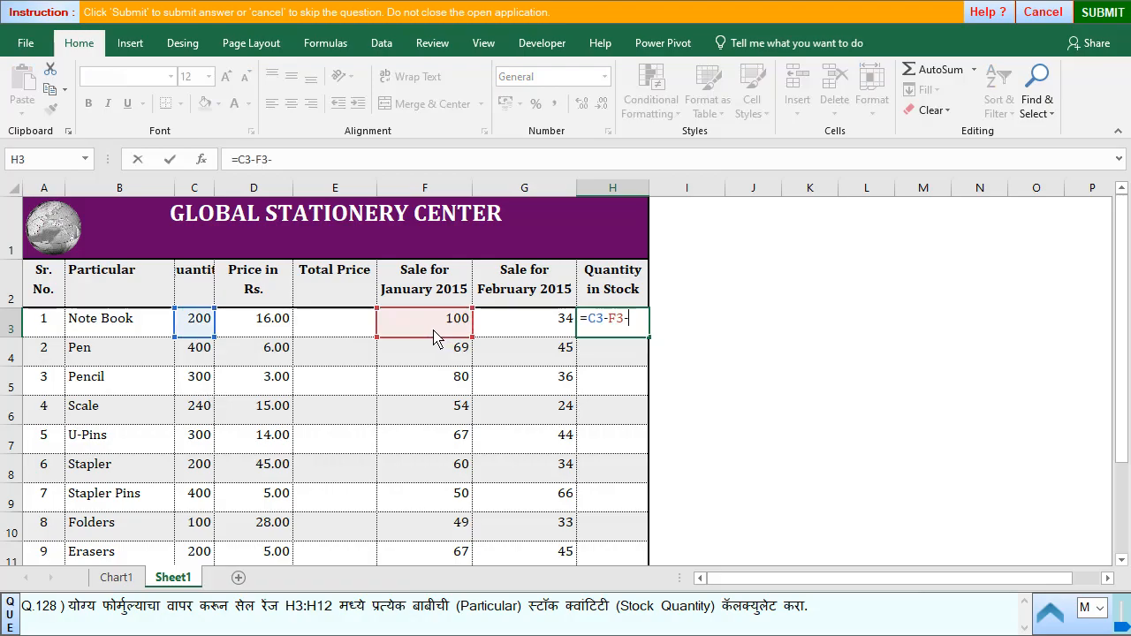
type("-")
left_click(518, 338)
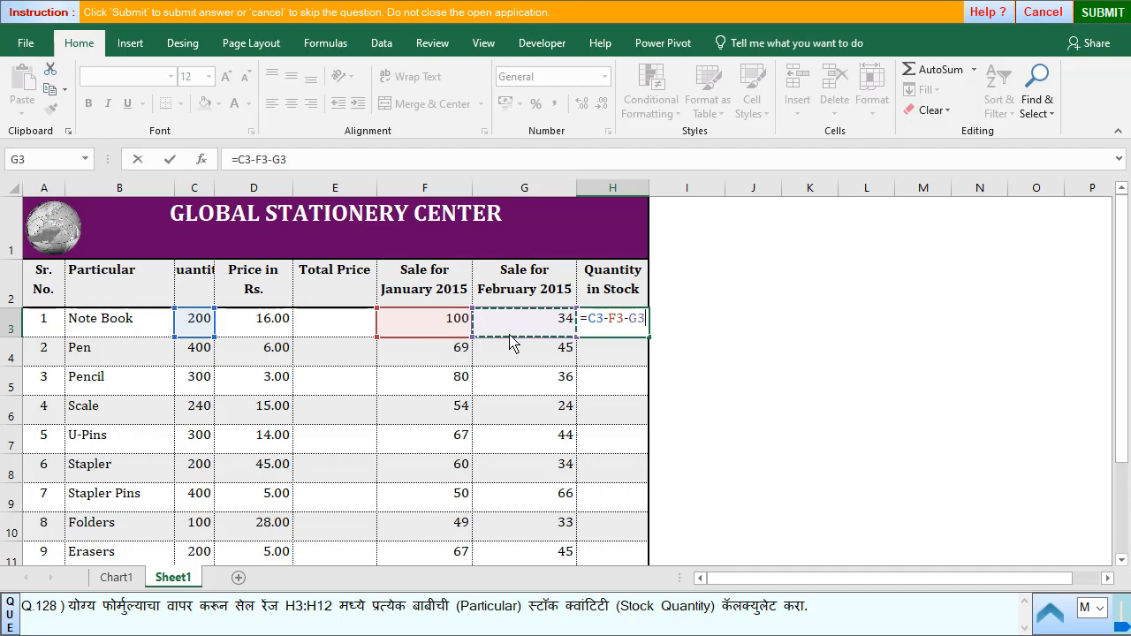
key("Return")
left_click(624, 328)
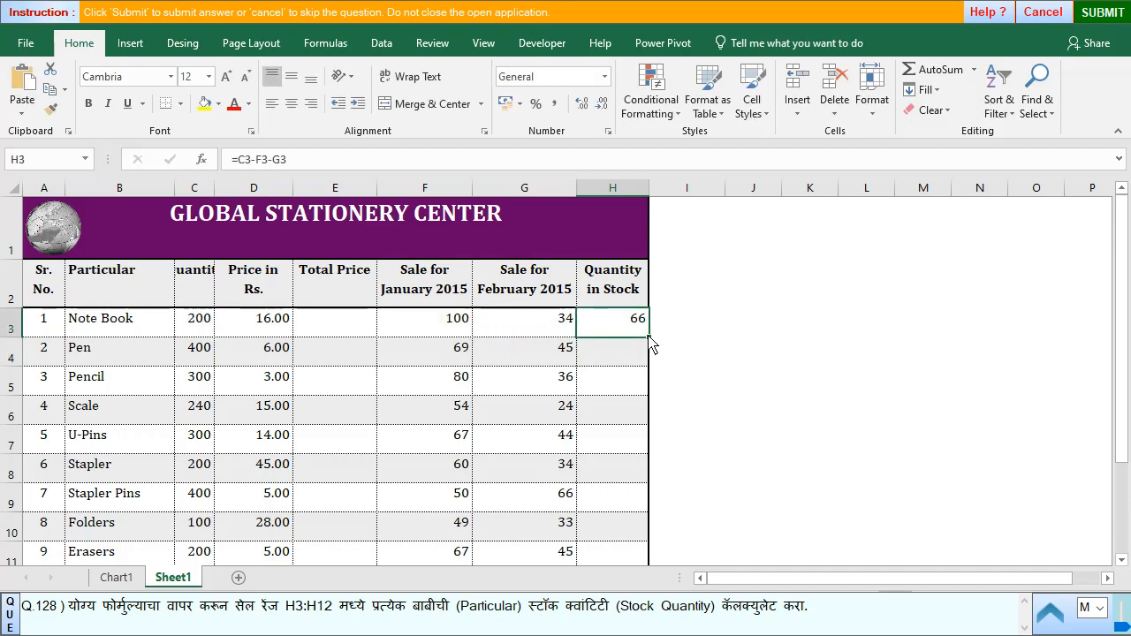
double_click(648, 339)
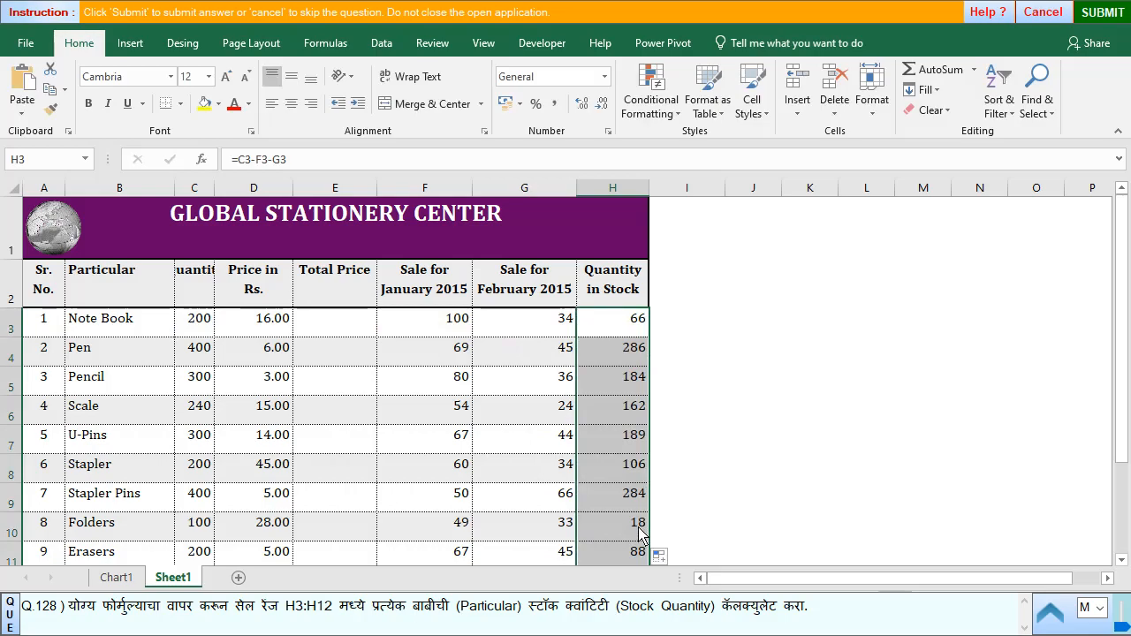
- Submit the stock quantity answer for question 128 and advance to question 129
left_click(1103, 12)
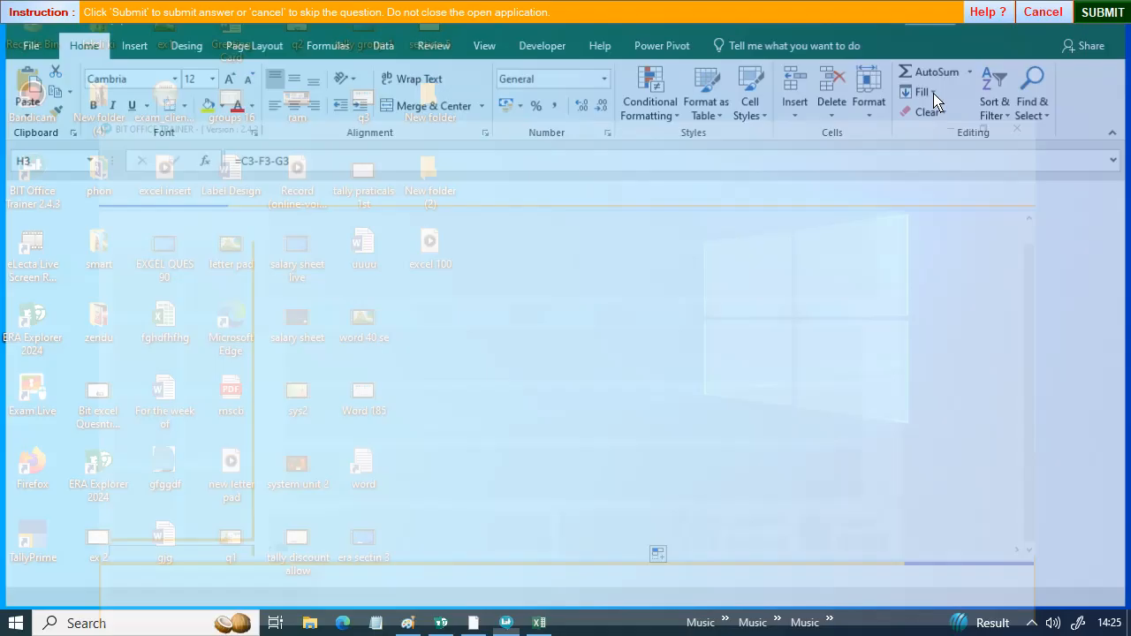
left_click(556, 358)
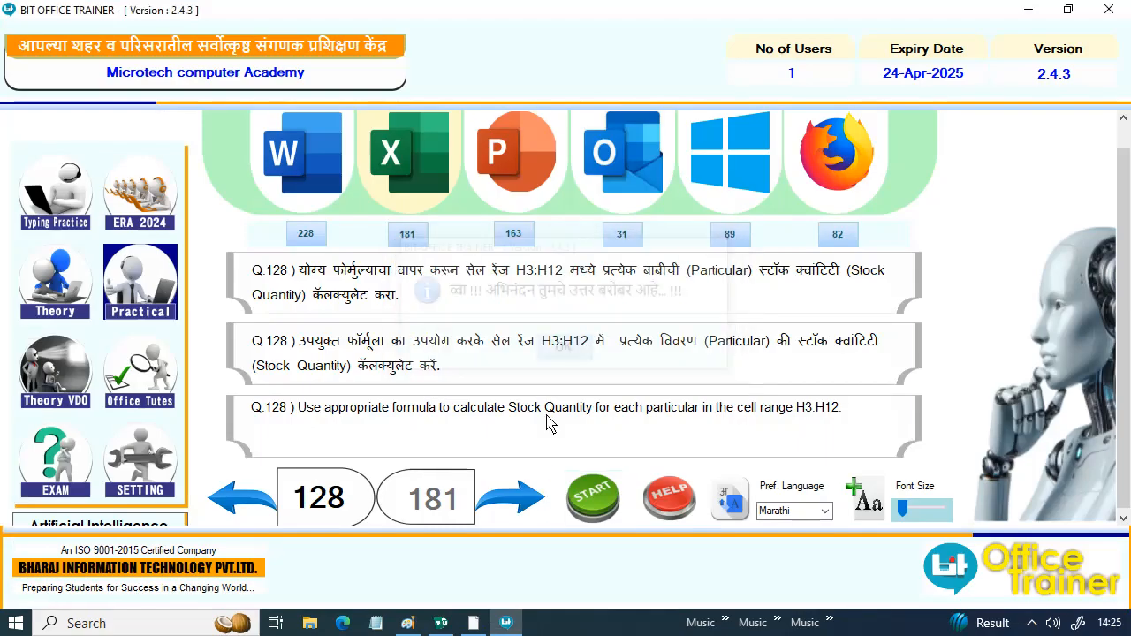
left_click(510, 502)
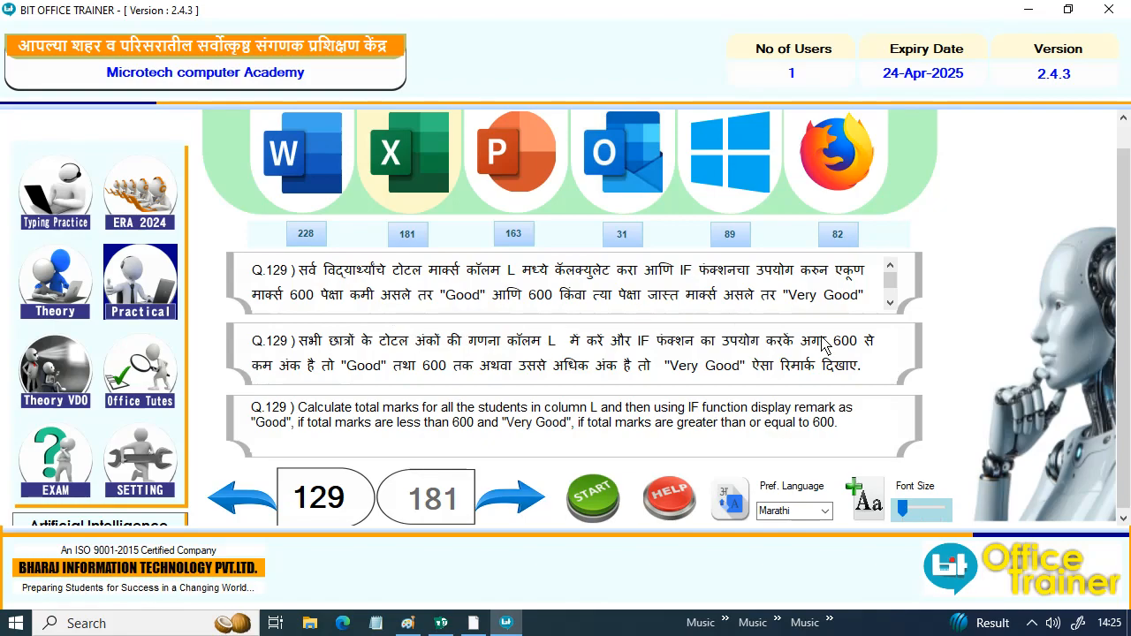
- Start question 129, calculate the first student's total marks in L2 with =SUM(E2:K2), and fill it down the Total column
left_click(594, 493)
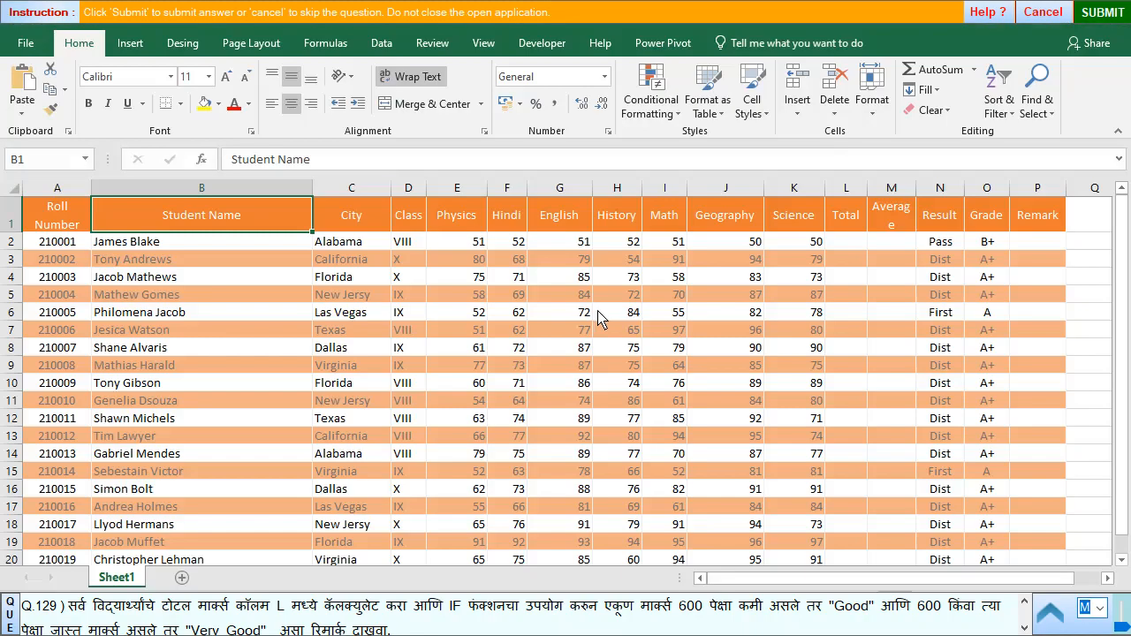
left_click(855, 230)
left_click(854, 239)
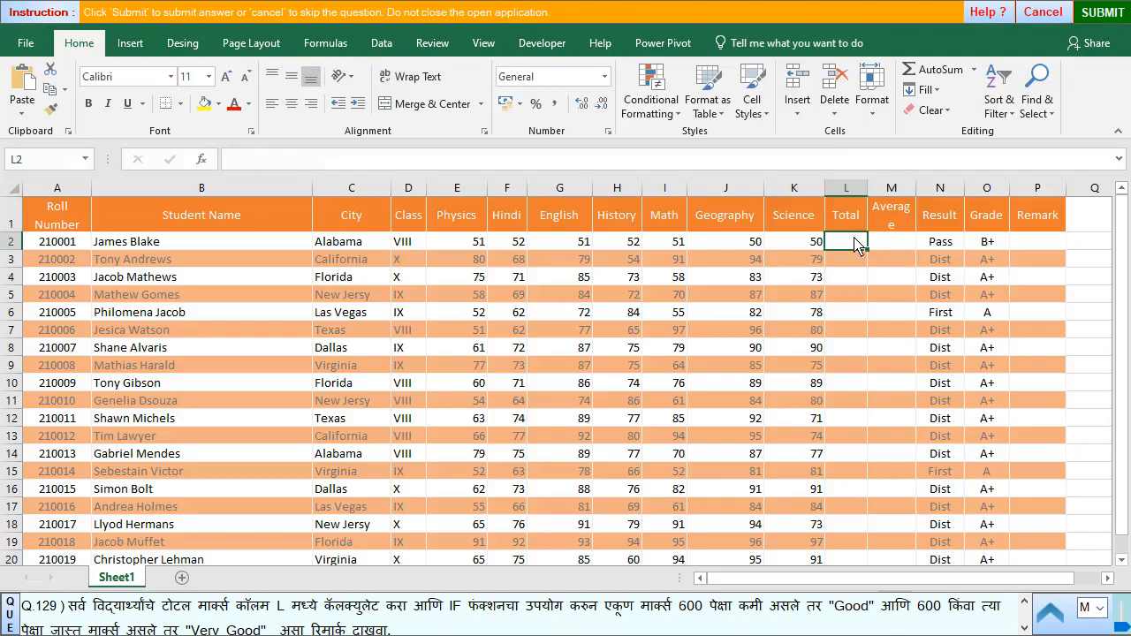
left_click(943, 71)
key("Return")
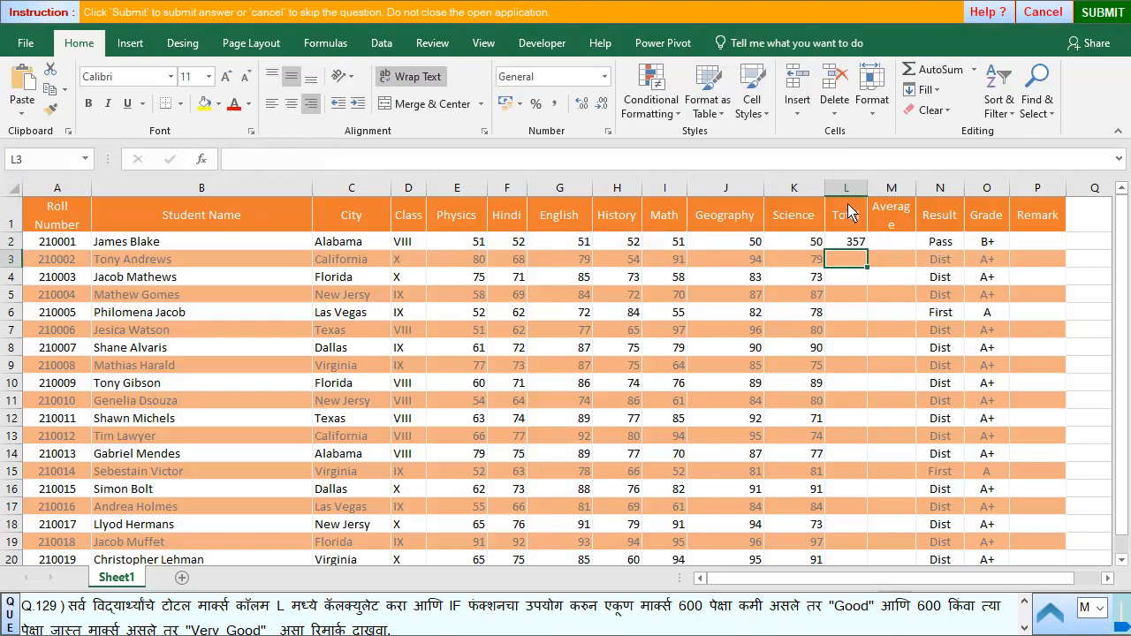
left_click(850, 246)
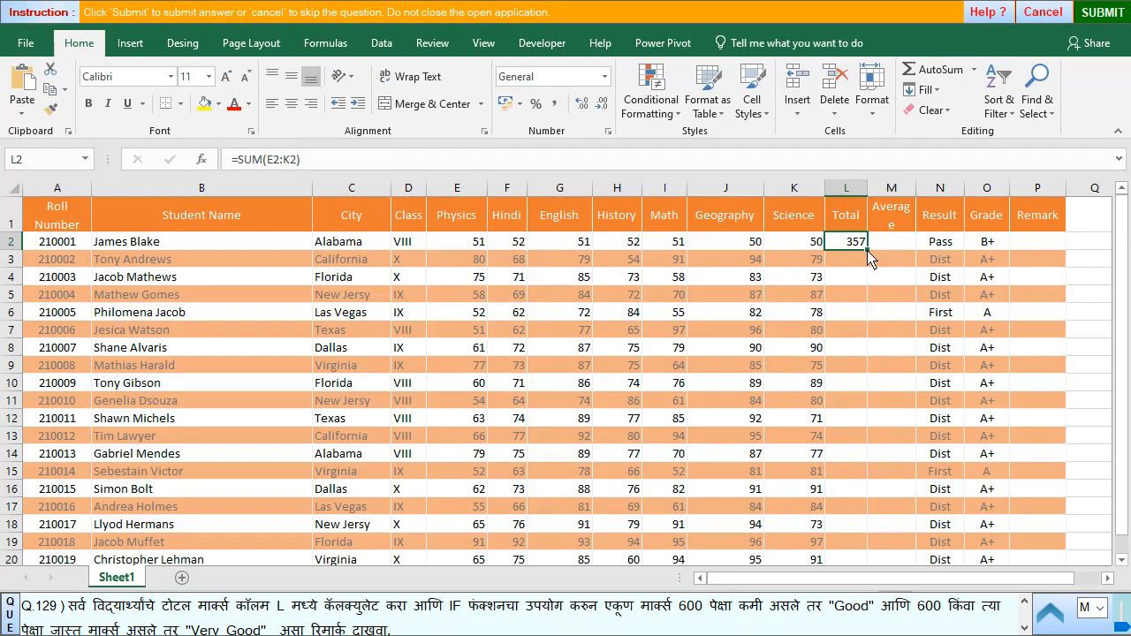
double_click(867, 252)
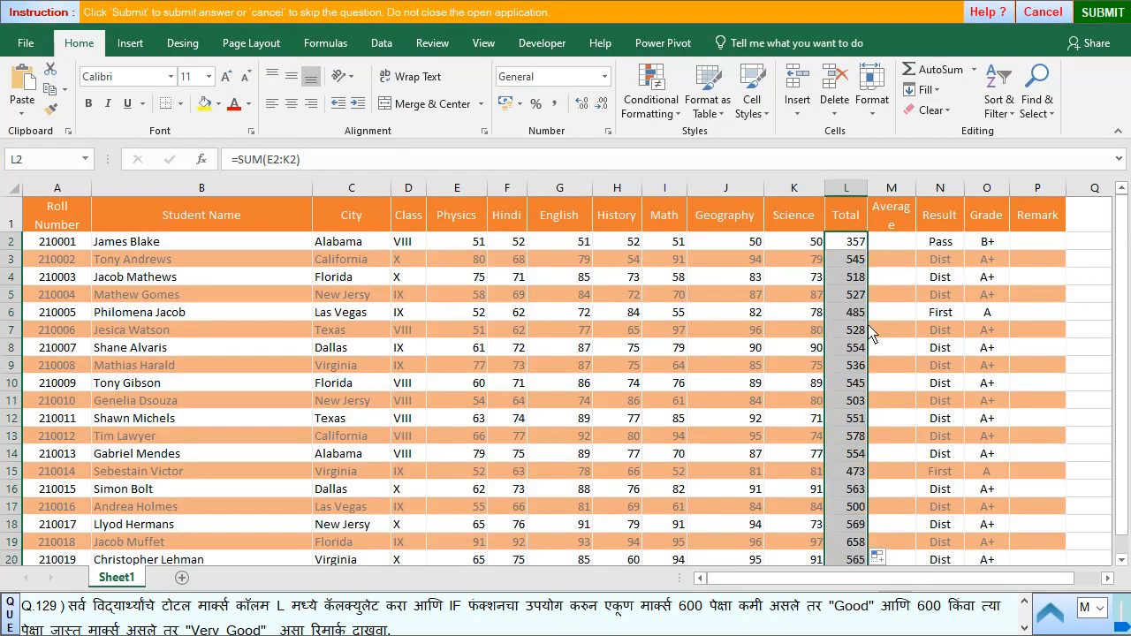
- Enter an IF formula in Remark cell P2 that tests L2<600 and returns "Very Good" when true, leaving the false value empty
left_click(1044, 239)
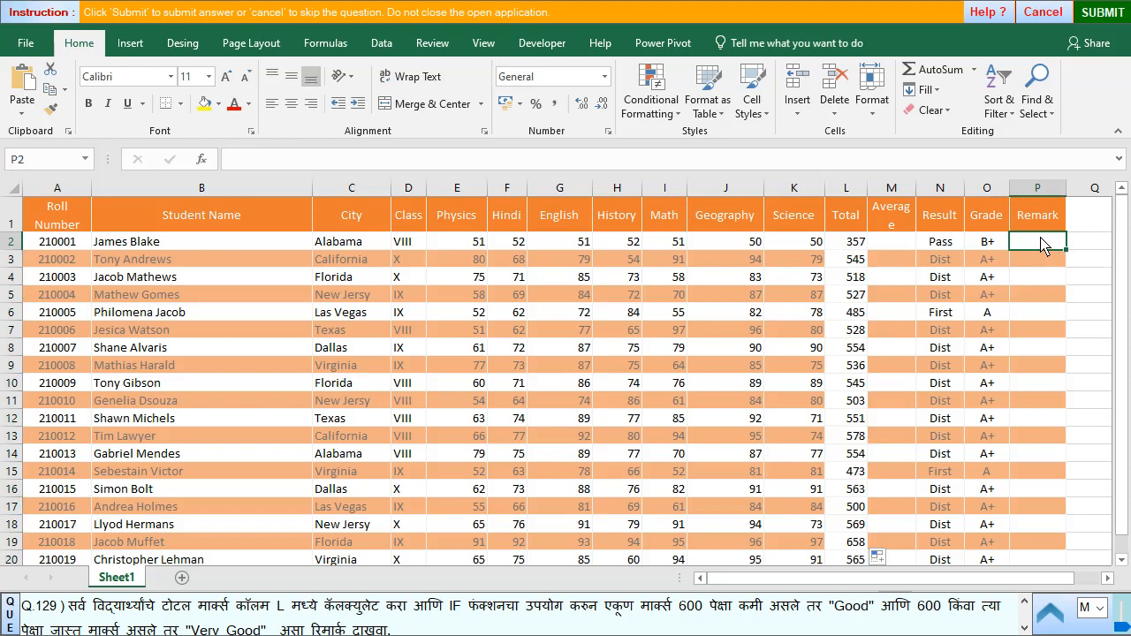
type("=if(")
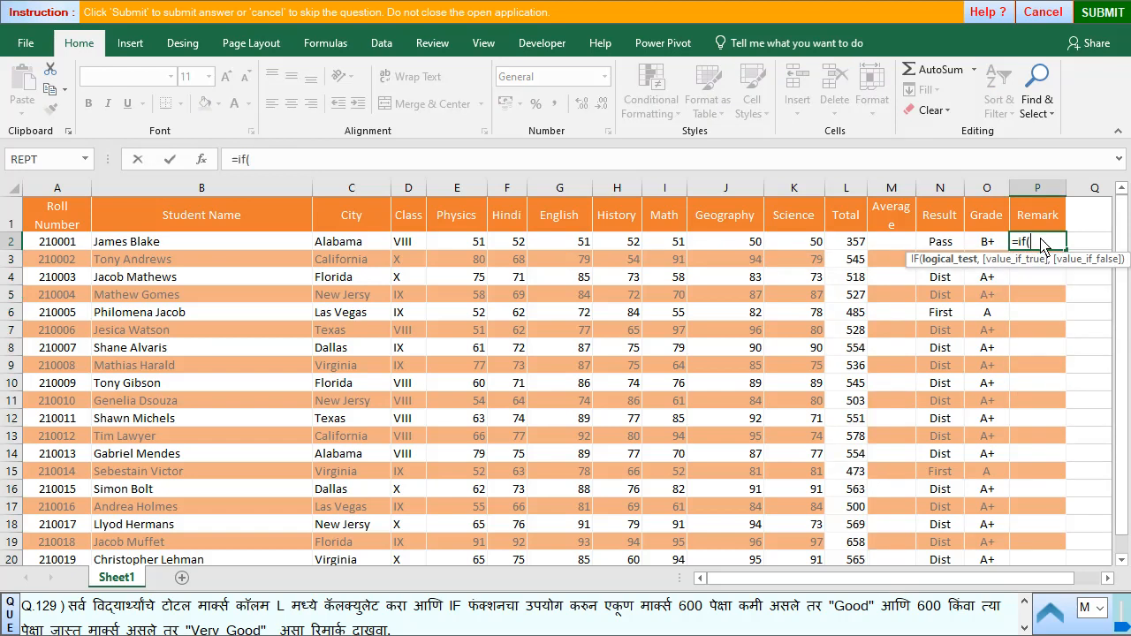
left_click(857, 244)
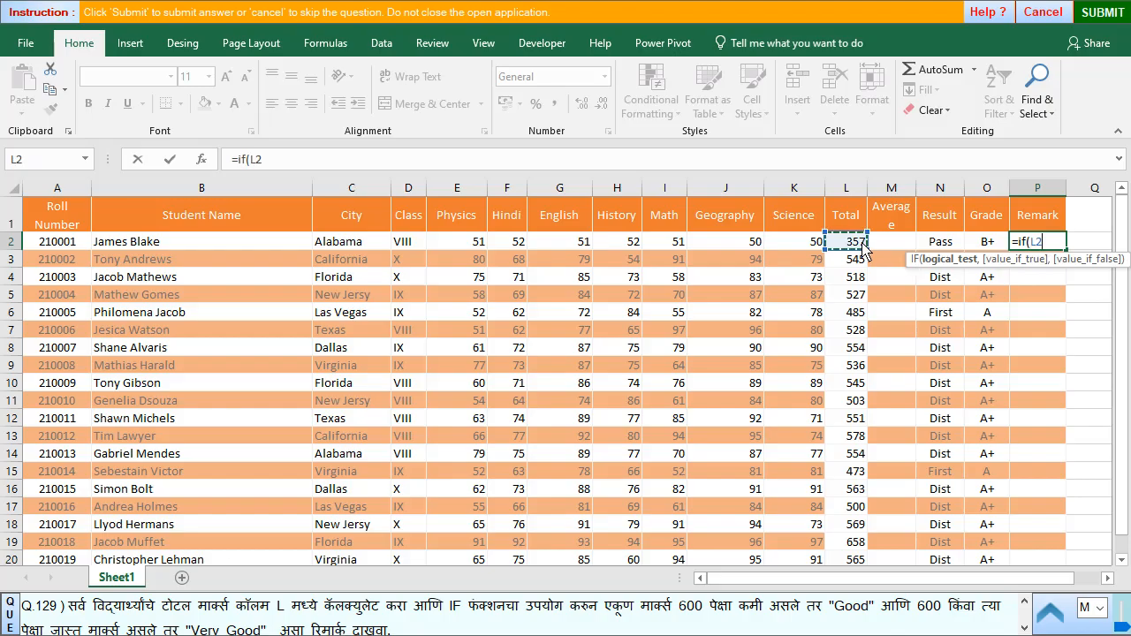
type(">")
key("BackSpace")
type("<600,")
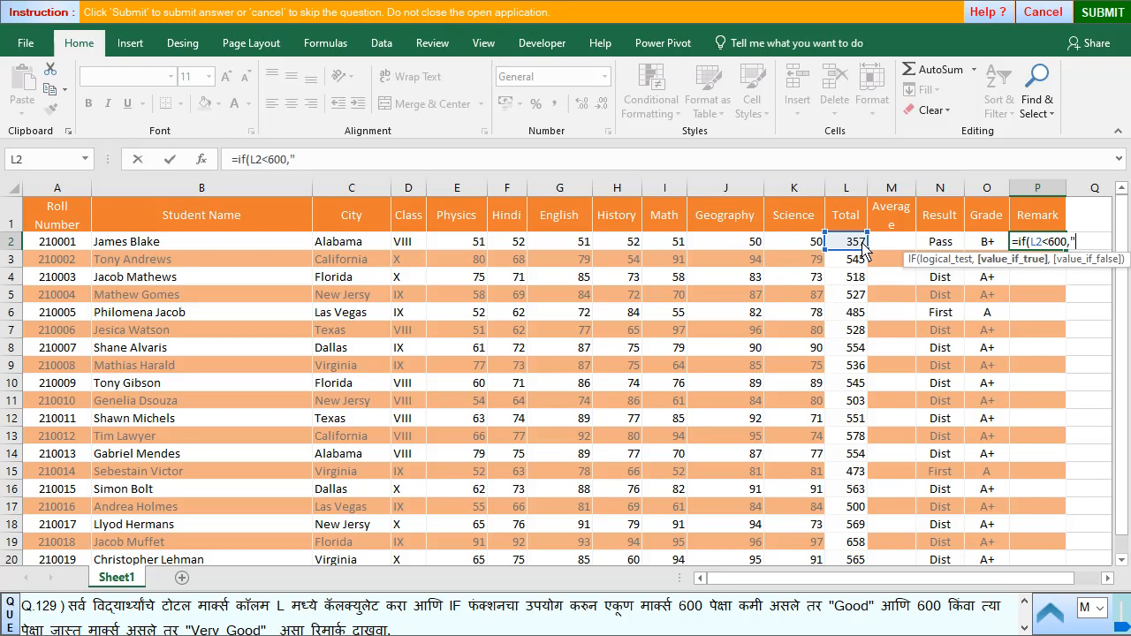
type("\"Very Goo")
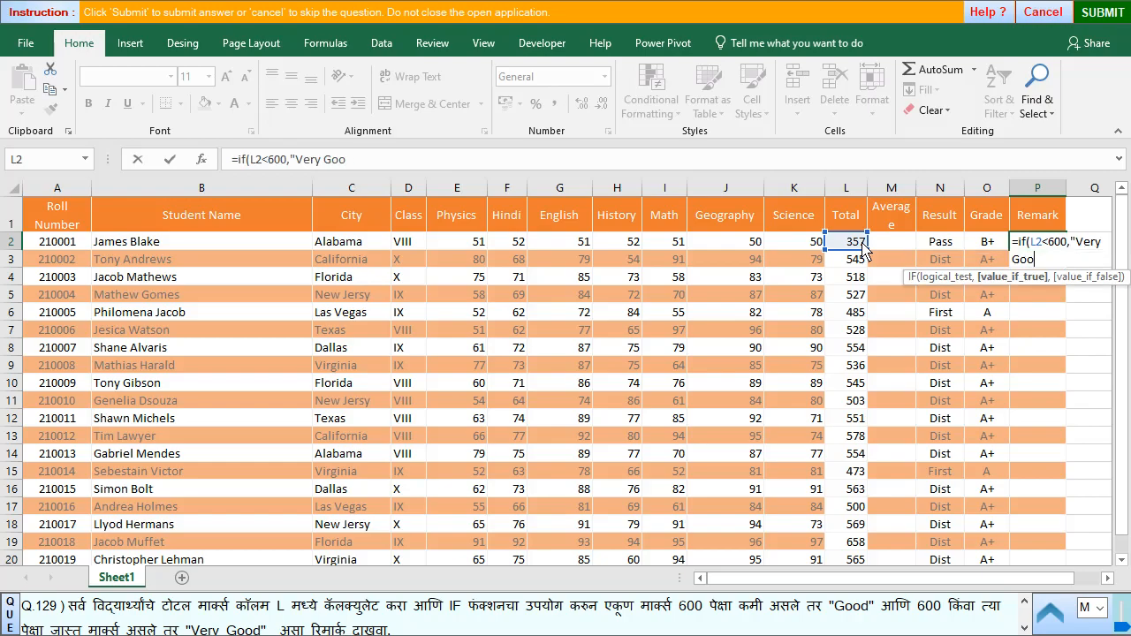
type("d\",")
key("shift+Return")
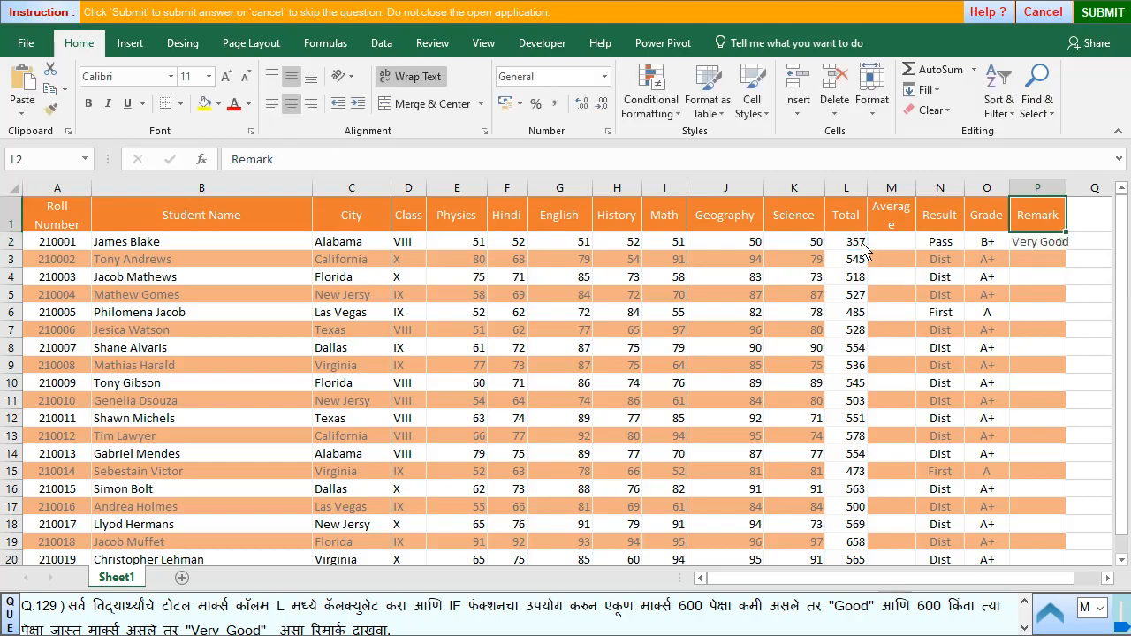
- Add "Good" as the false value of the P2 formula, making it =IF(L2<600,"Very Good","Good")
key("Down")
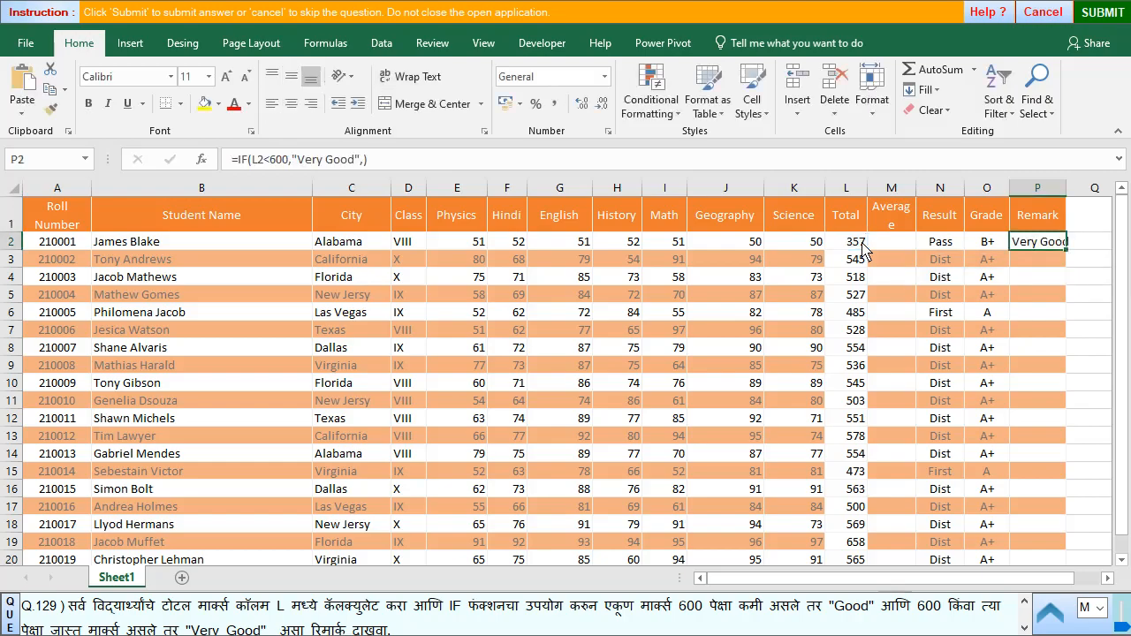
key("F2")
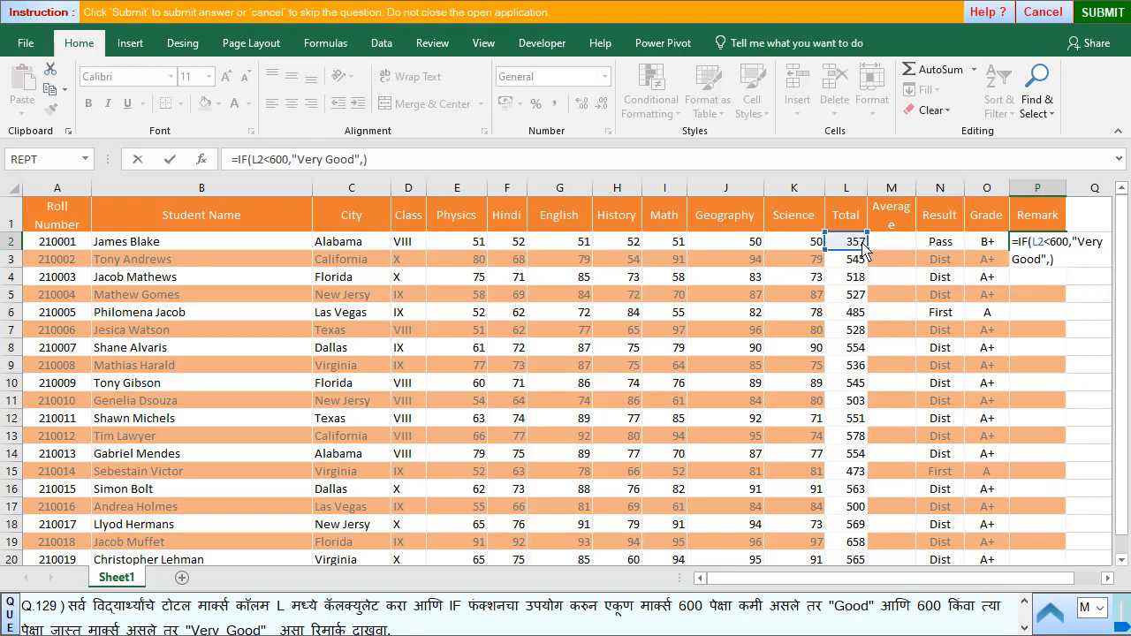
type("\"Good\")")
key("Return")
key("Return")
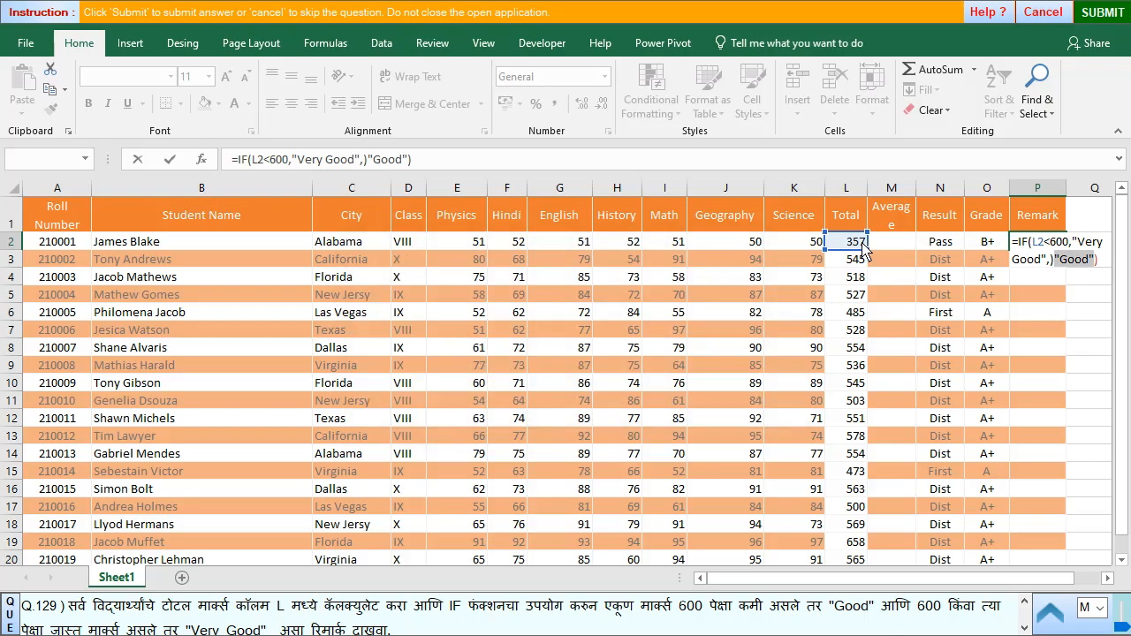
key("Left")
key("Left")
key("Delete")
key("Return")
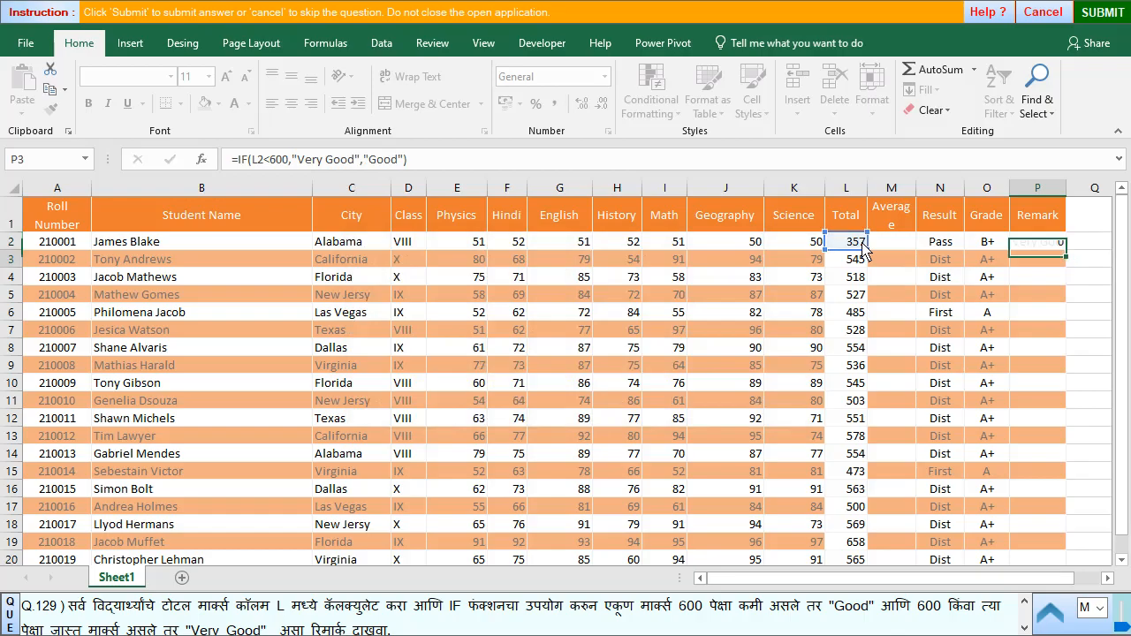
- Change the true value of the IF formula in Remark cell P2 to "Good"
key("Up")
key("F2")
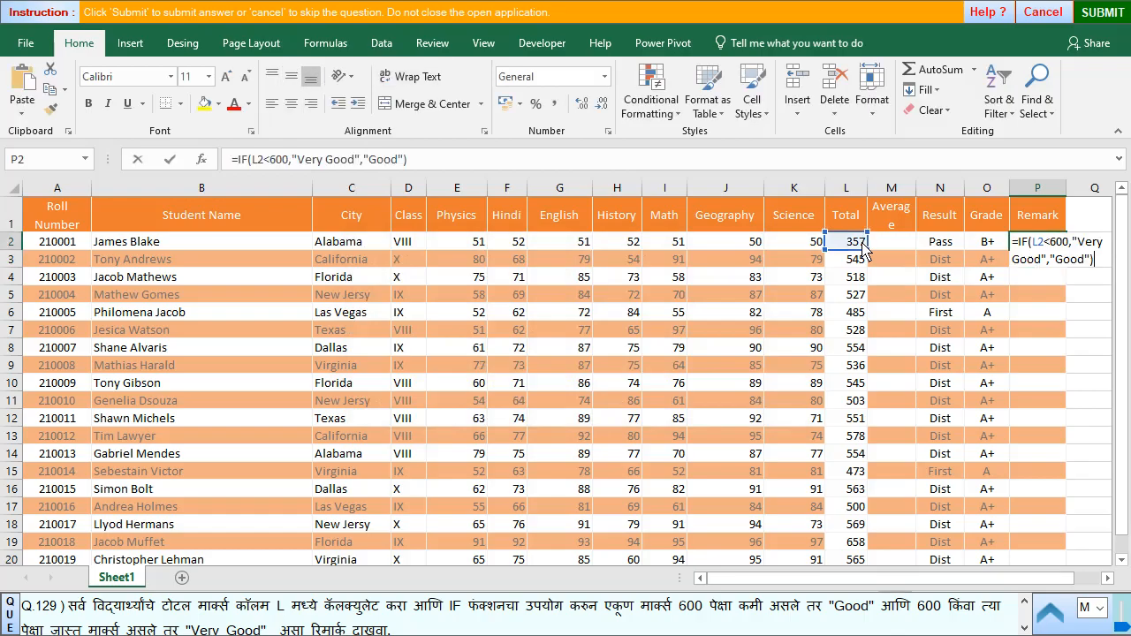
key("Up")
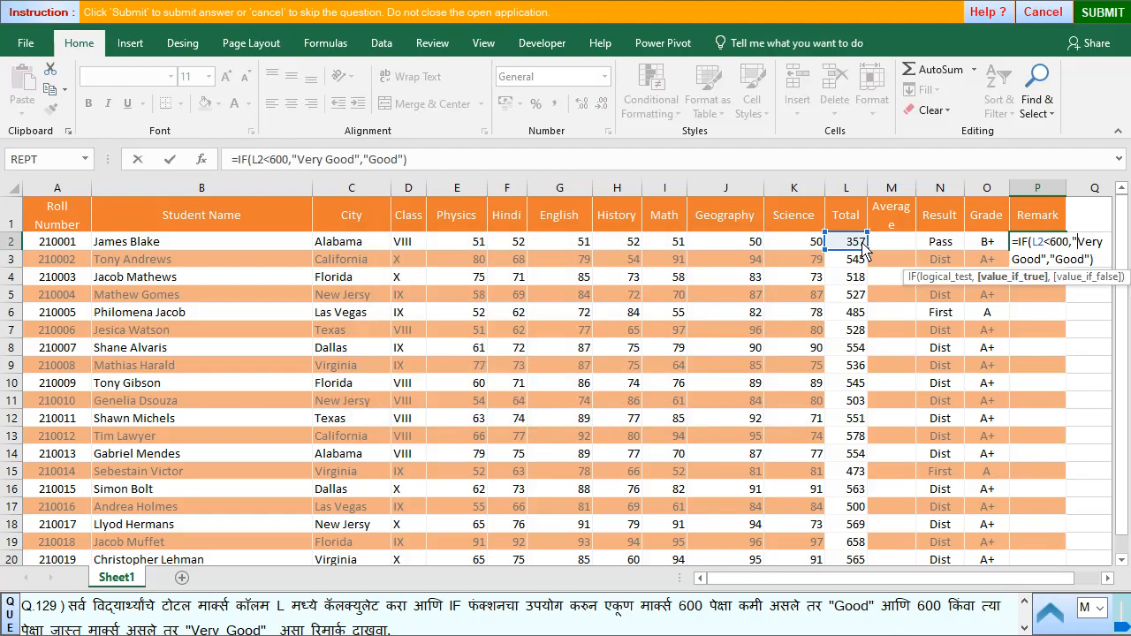
key("Delete")
key("Delete")
key("Delete")
key("Delete")
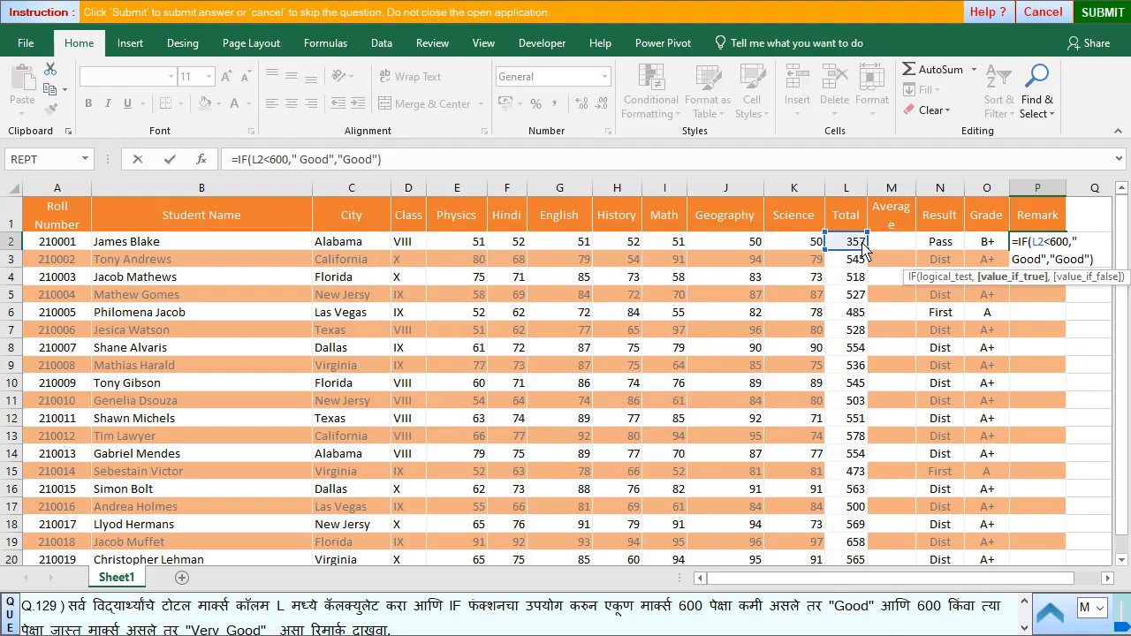
key("Delete")
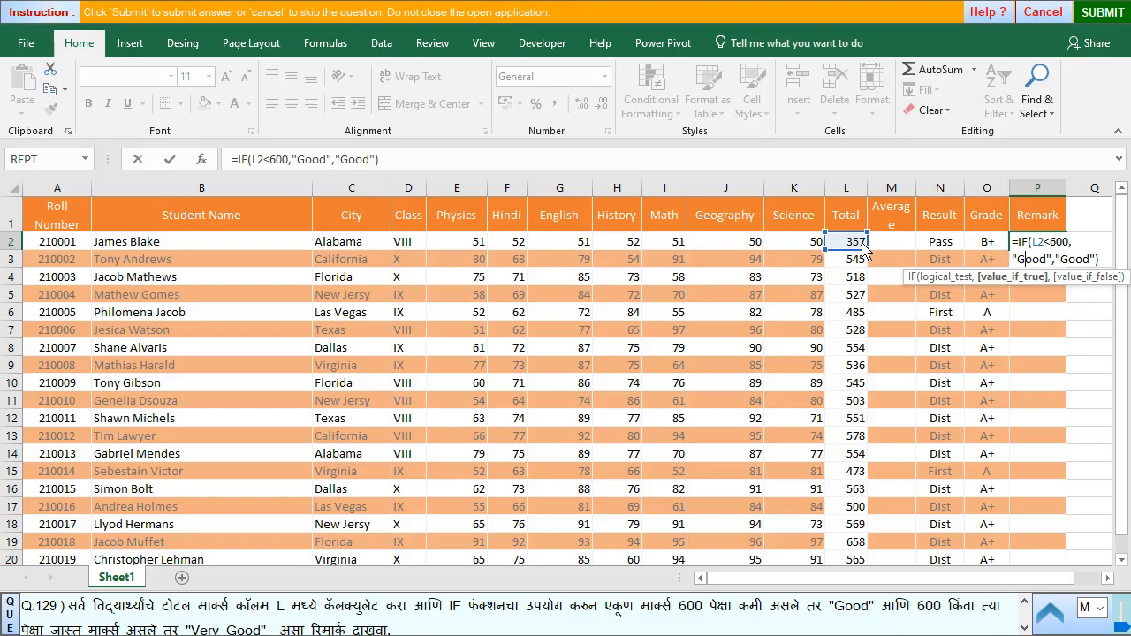
- Change the false value of the P2 formula to "Very Good", making it =IF(L2<600,"Good","Very Good")
key("Right")
key("Right")
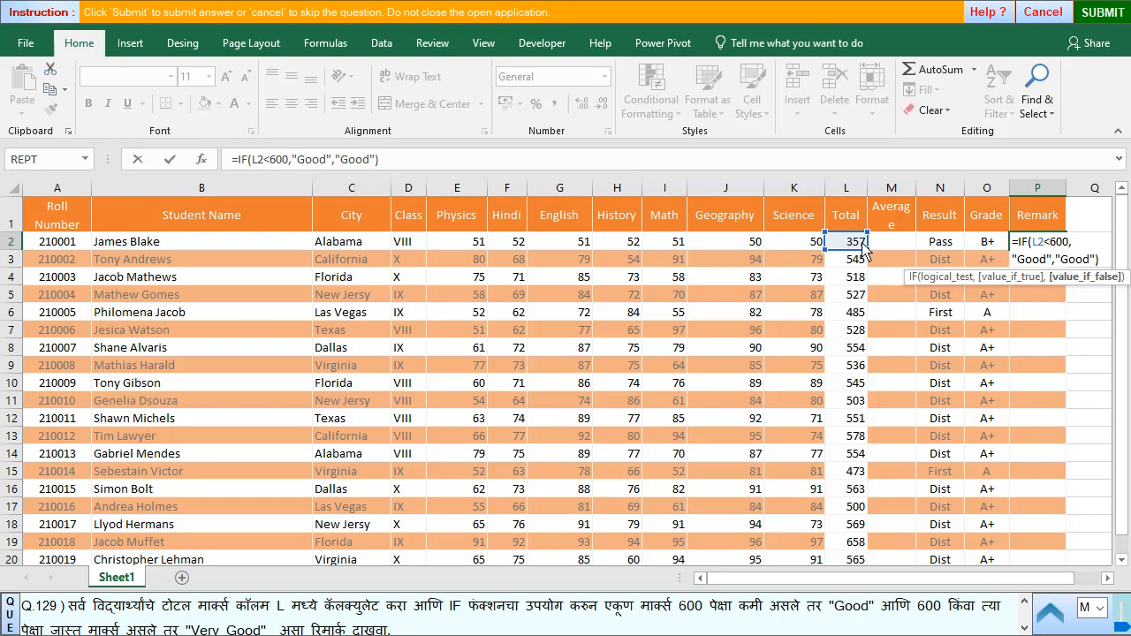
type("Very")
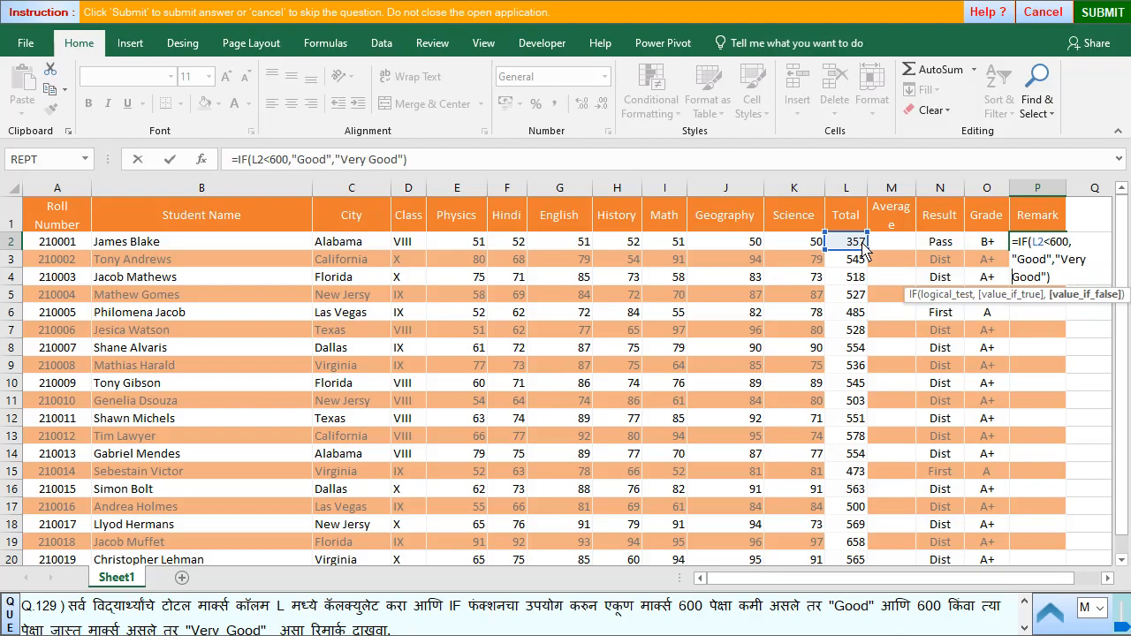
key("Return")
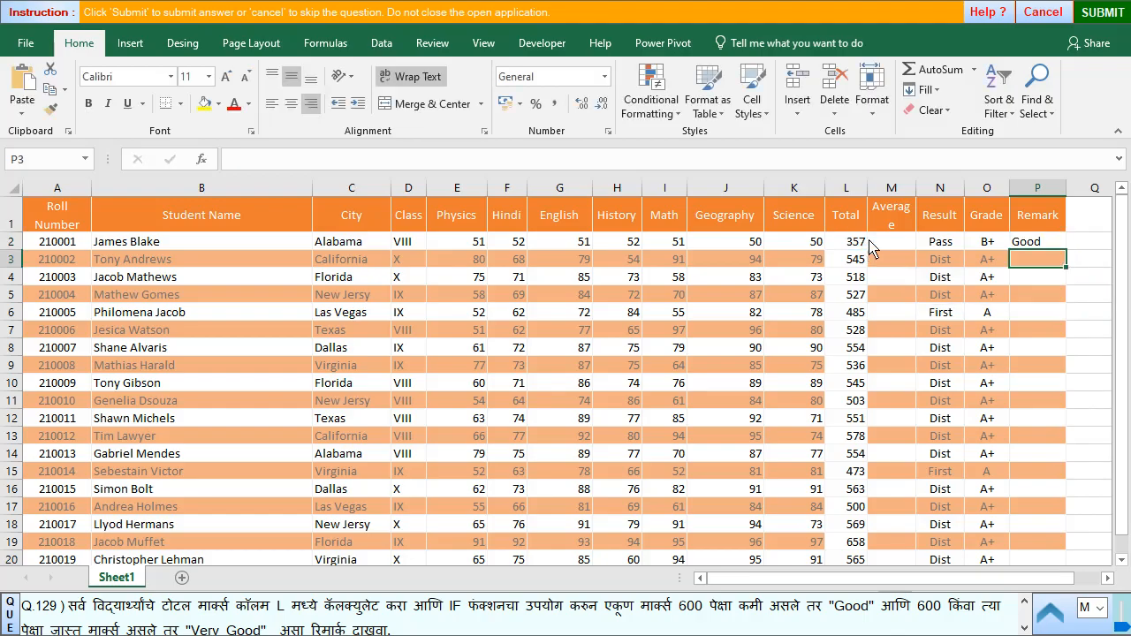
- Fill the P2 remark formula down the Remark column for all students and submit the answer for question 129
left_click(1037, 244)
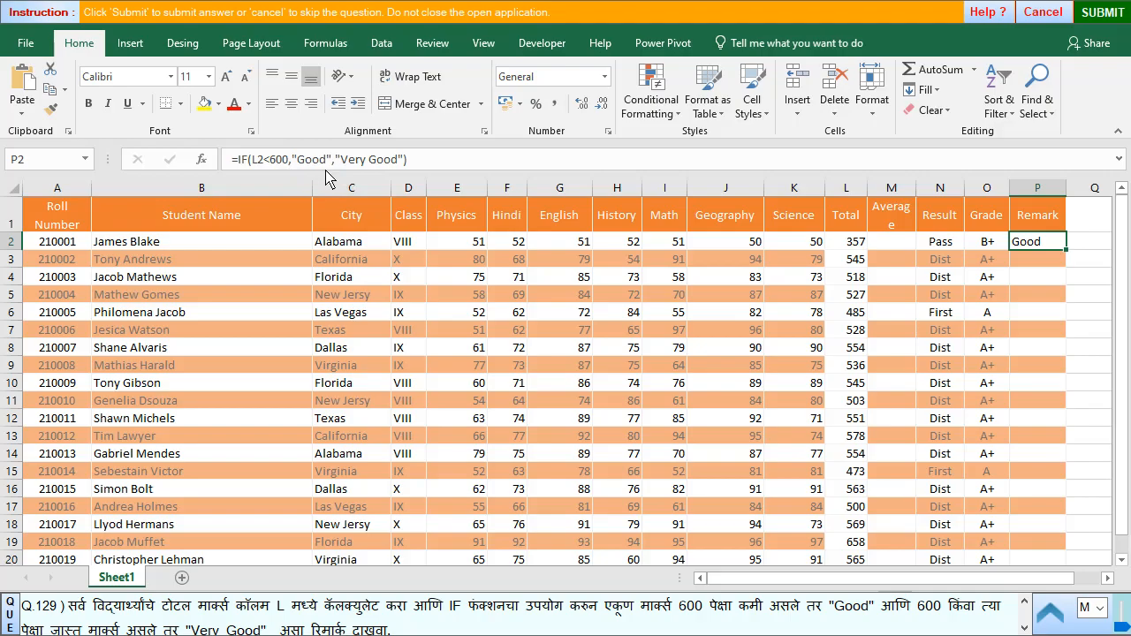
double_click(1066, 253)
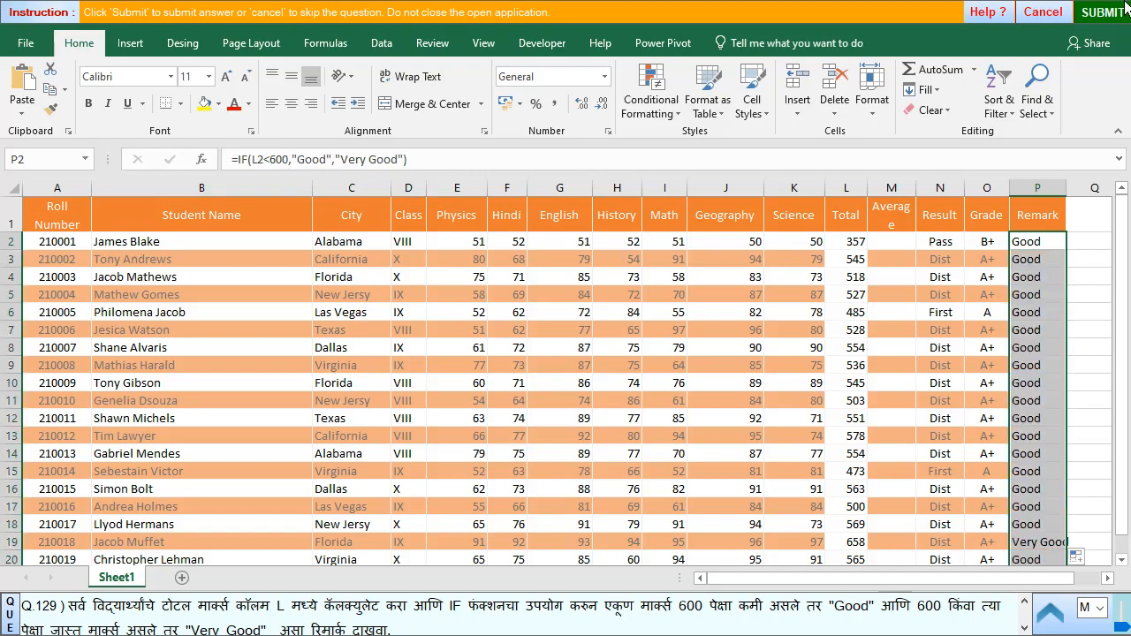
left_click(1094, 16)
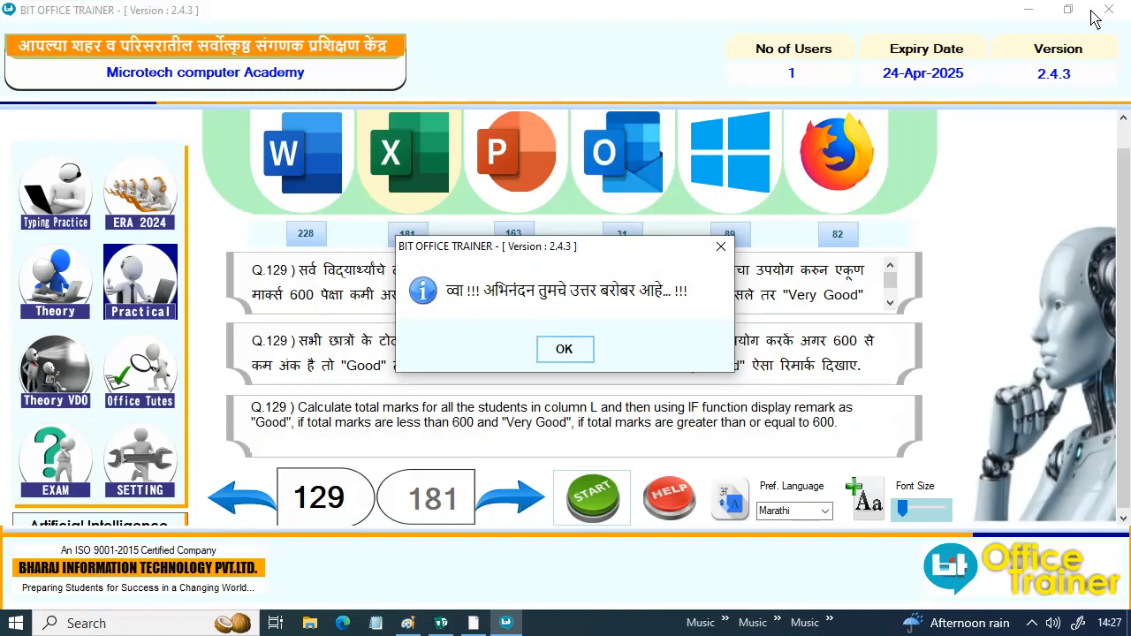
left_click(557, 351)
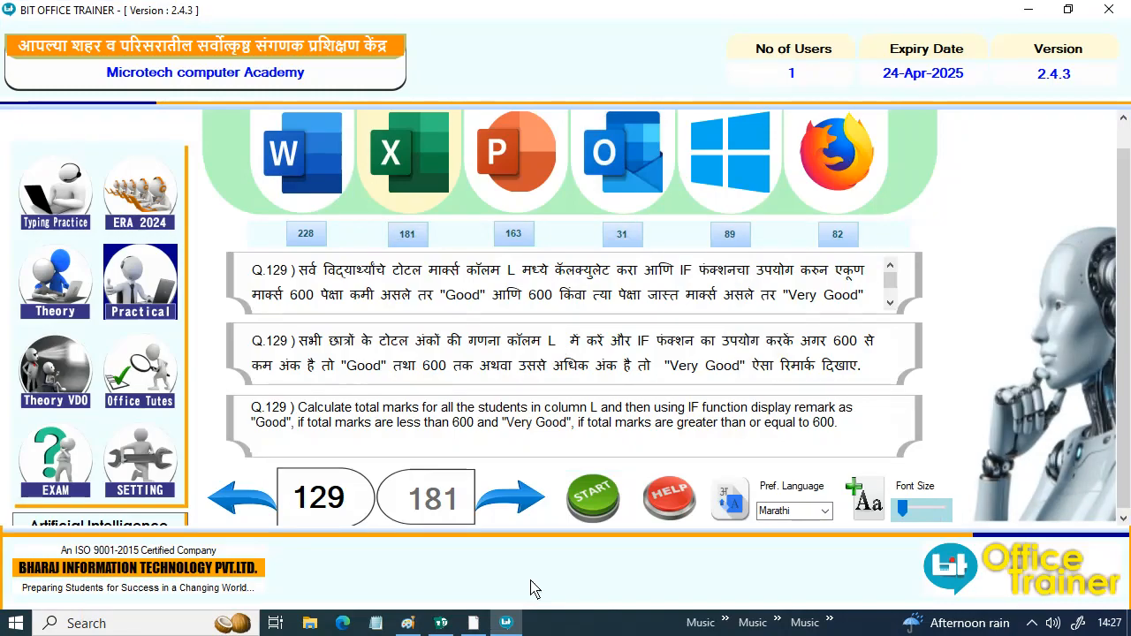
left_click(531, 503)
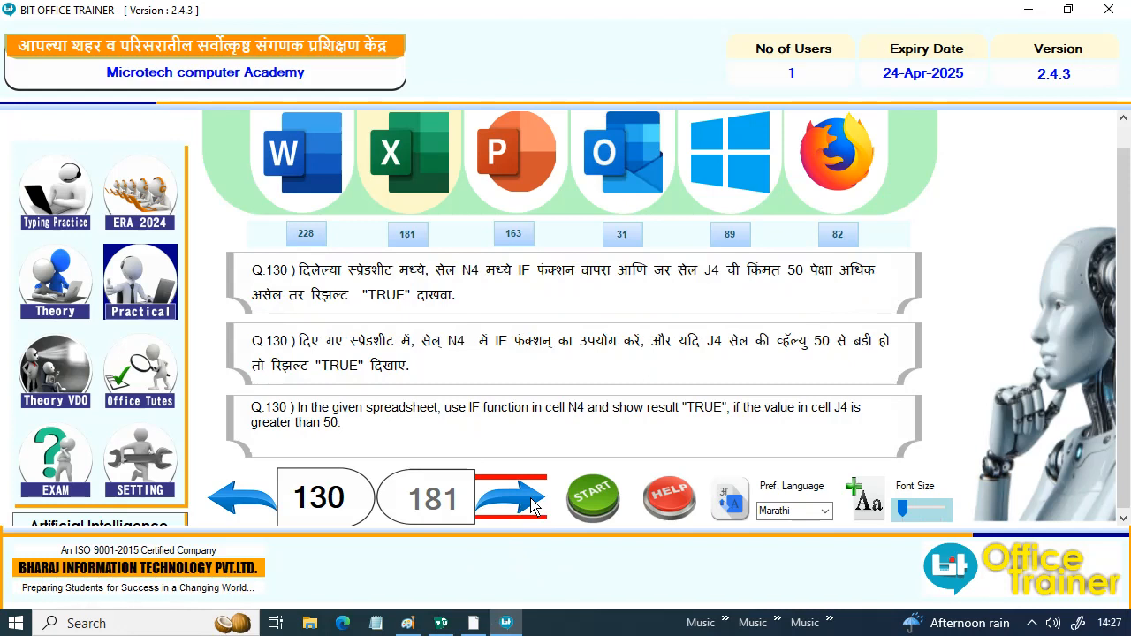
left_click(220, 503)
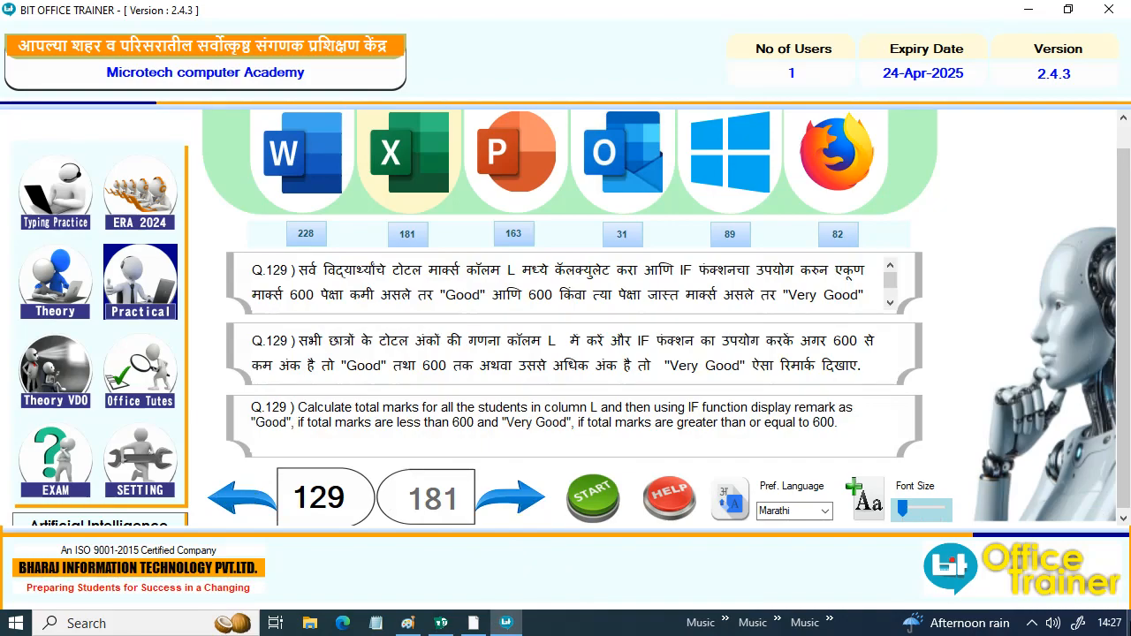
left_click(1032, 624)
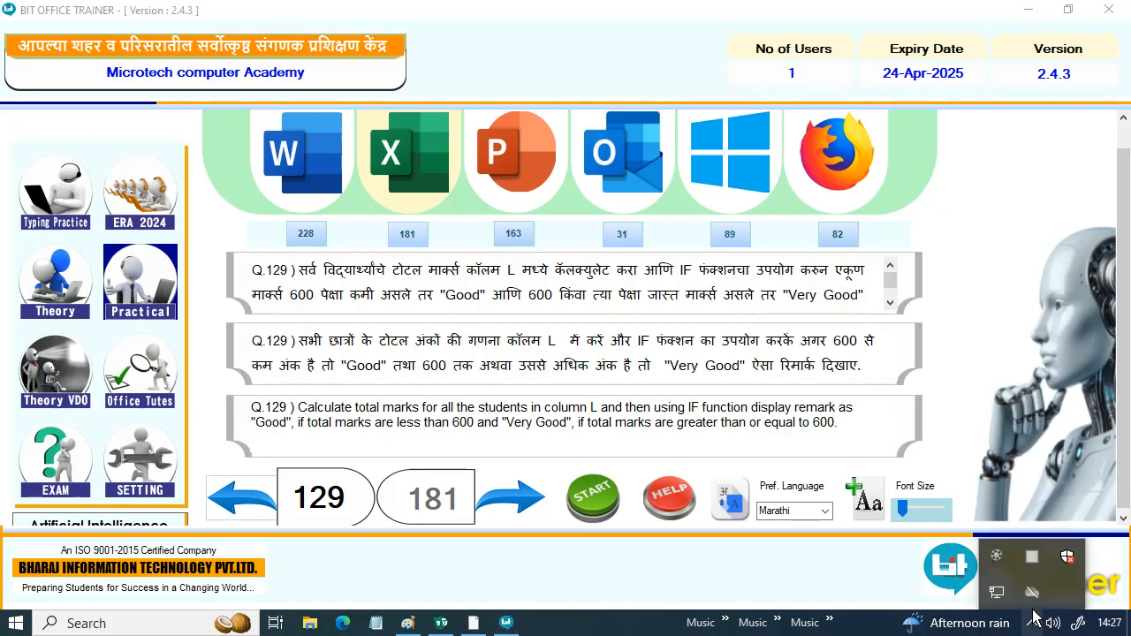
left_click(996, 592)
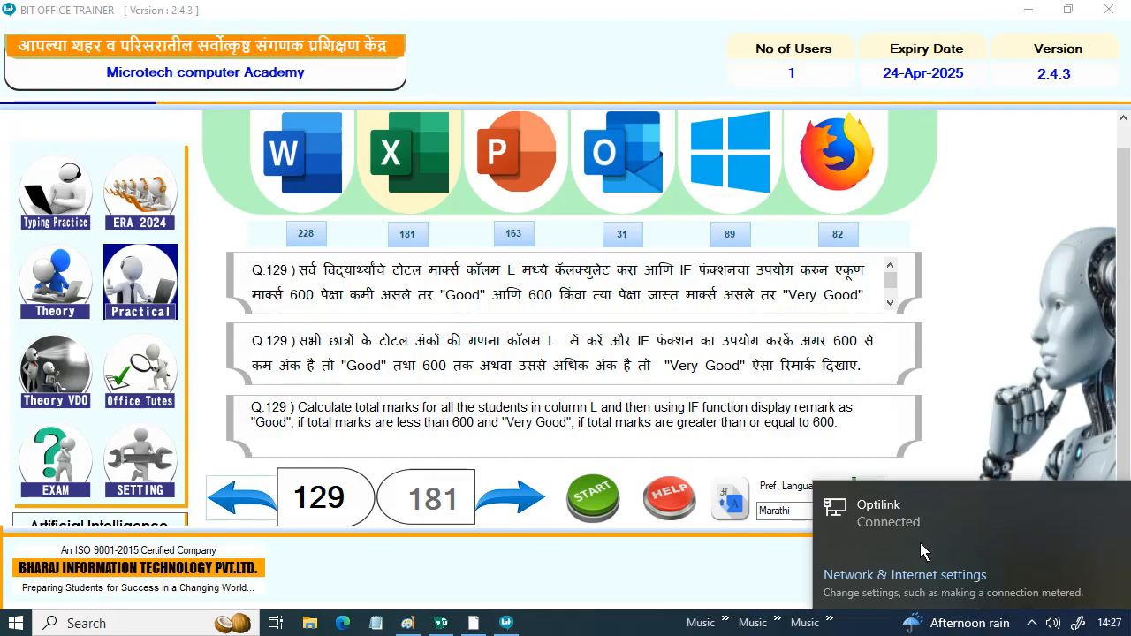
left_click(943, 437)
left_click(992, 554)
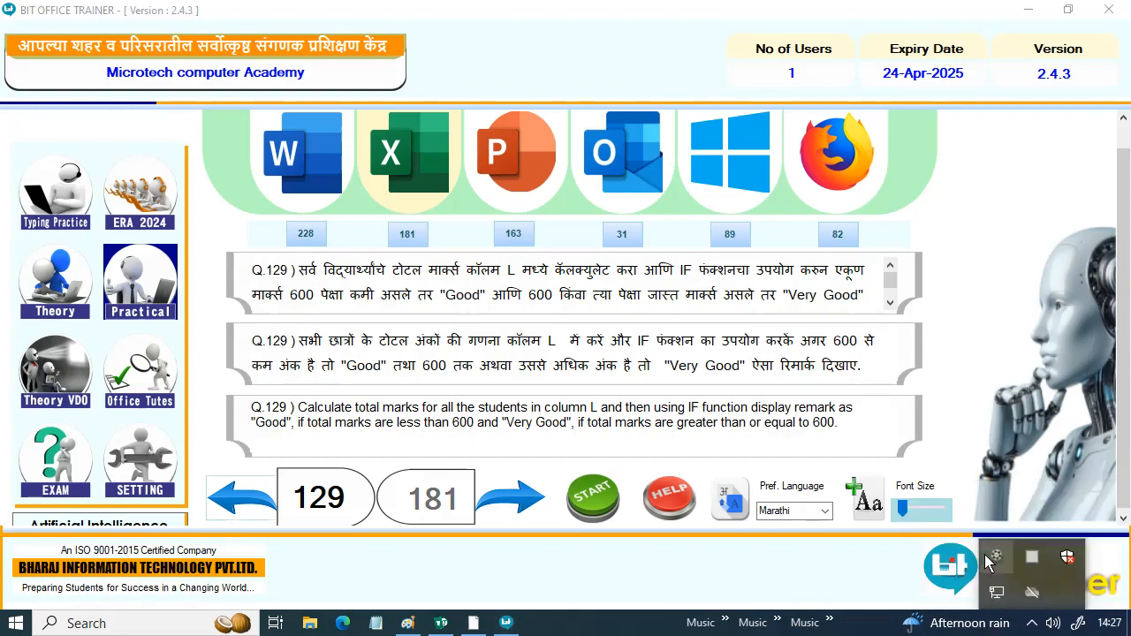